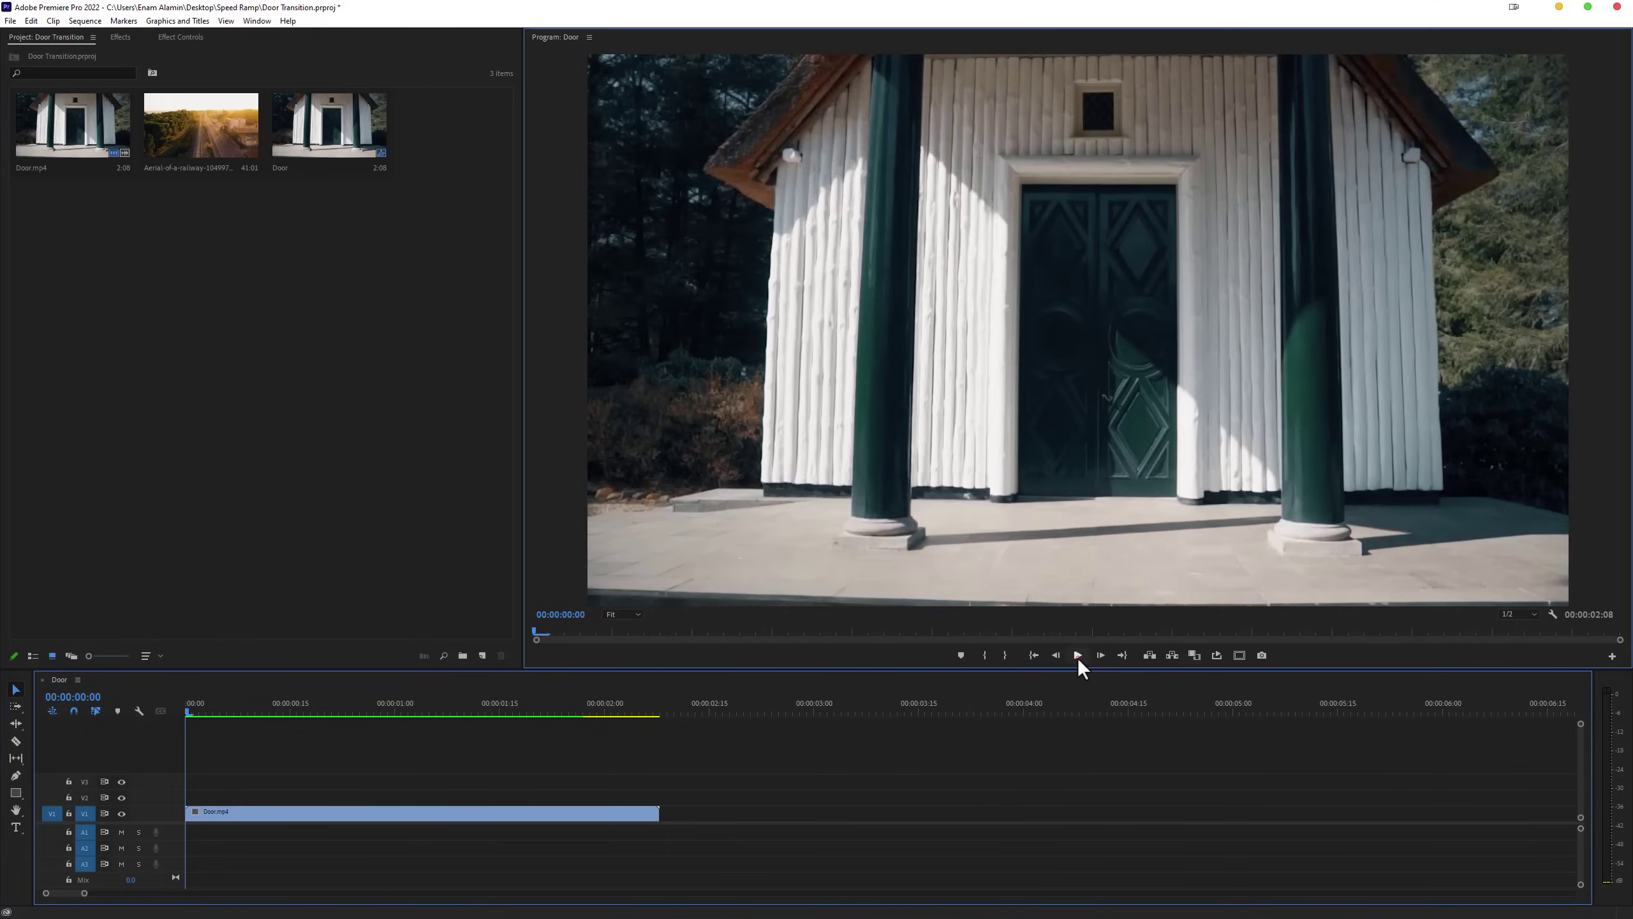
Play the Door sequence from the start to preview the 2:08 Door.mp4 clip
click(1078, 655)
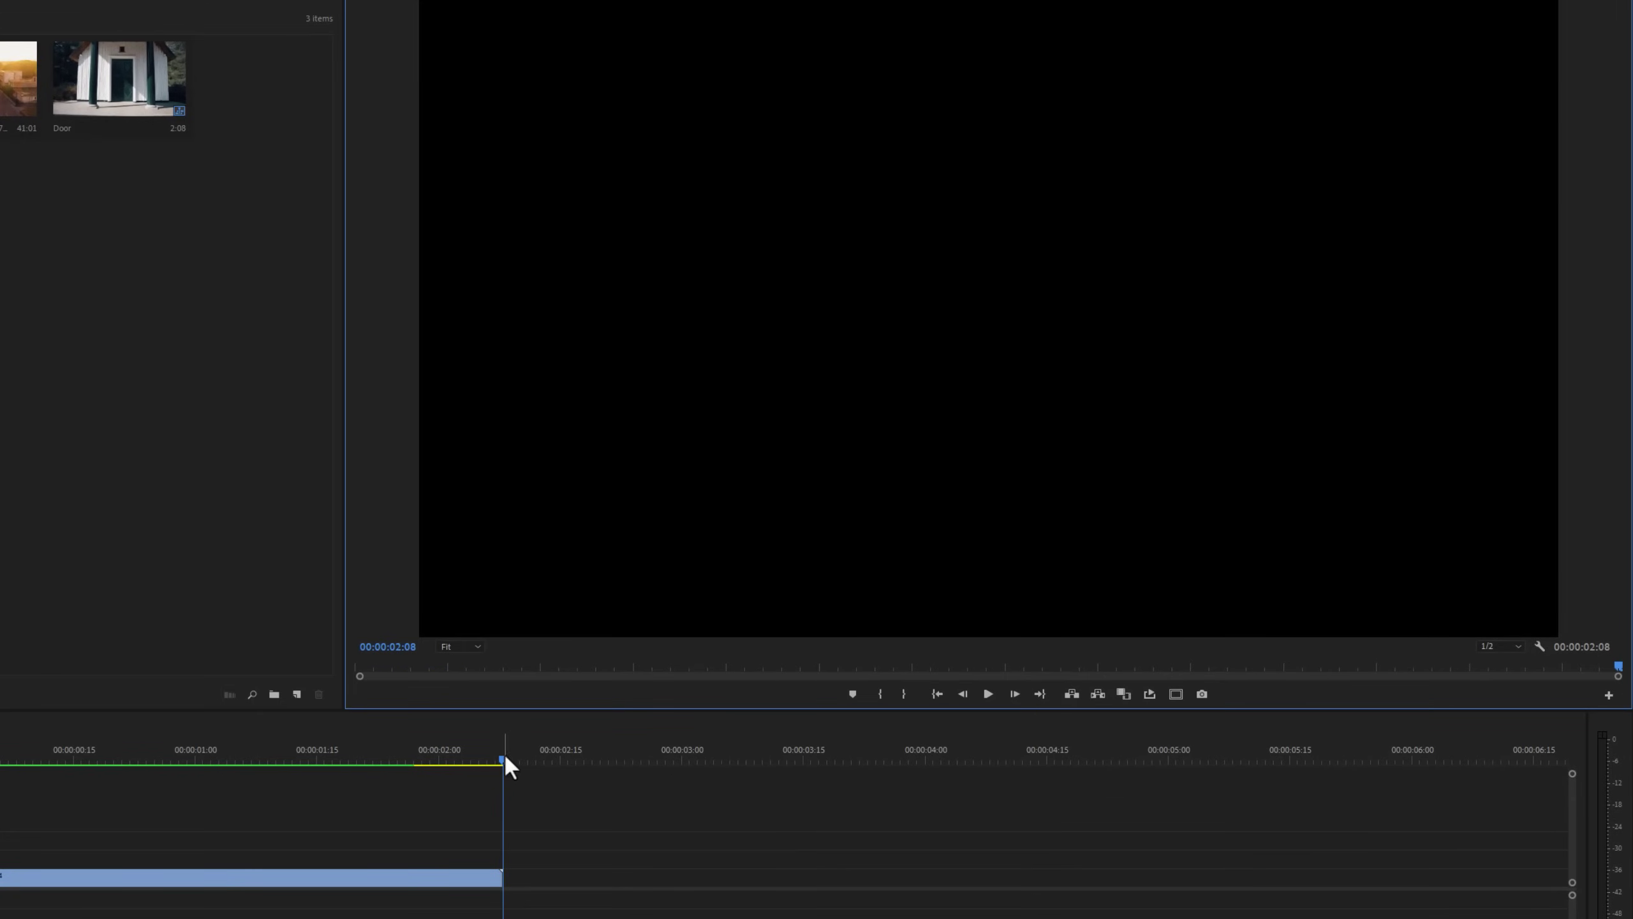
Move the playhead to 00:00:01:28 and add Export Frame to the Program monitor's button bar
drag(506, 757, 419, 772)
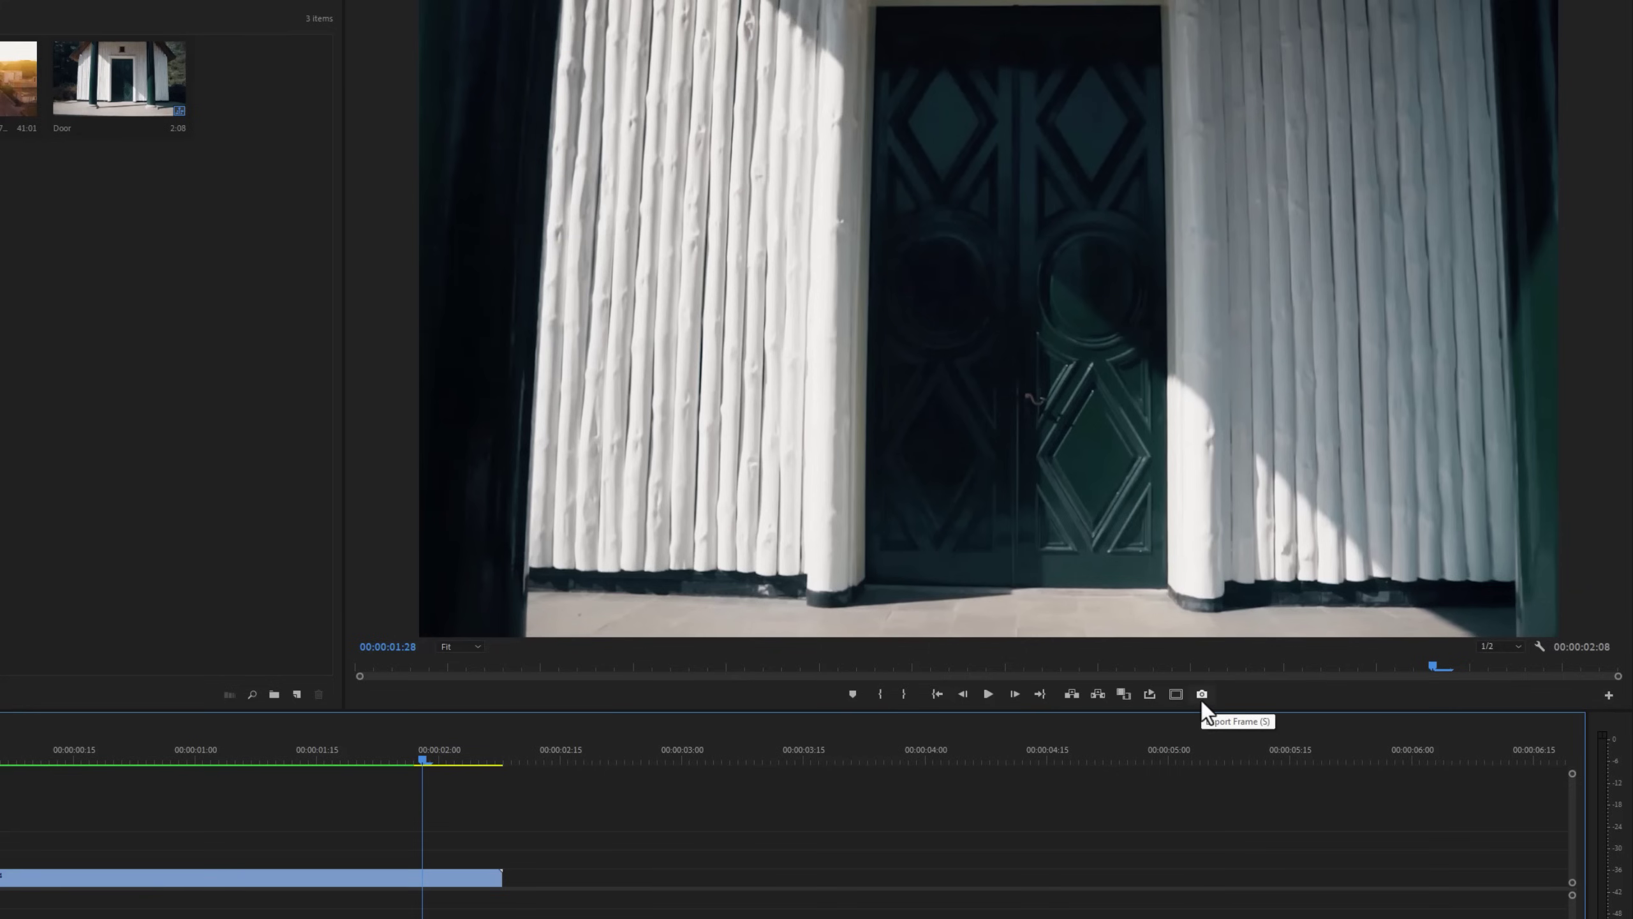
click(1610, 698)
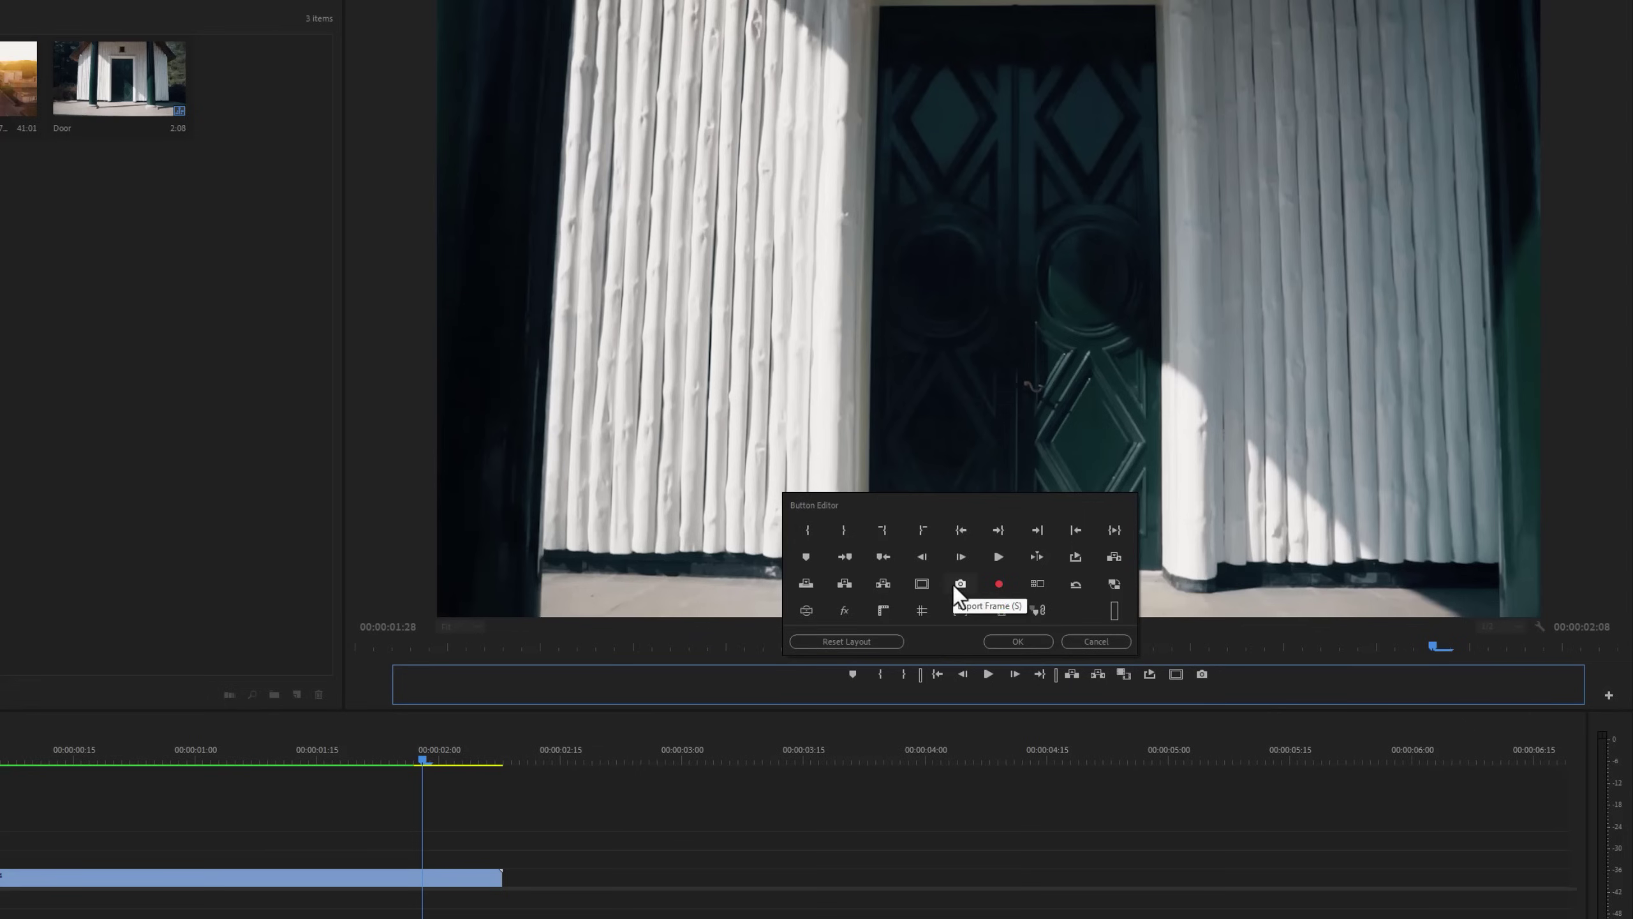
click(1027, 643)
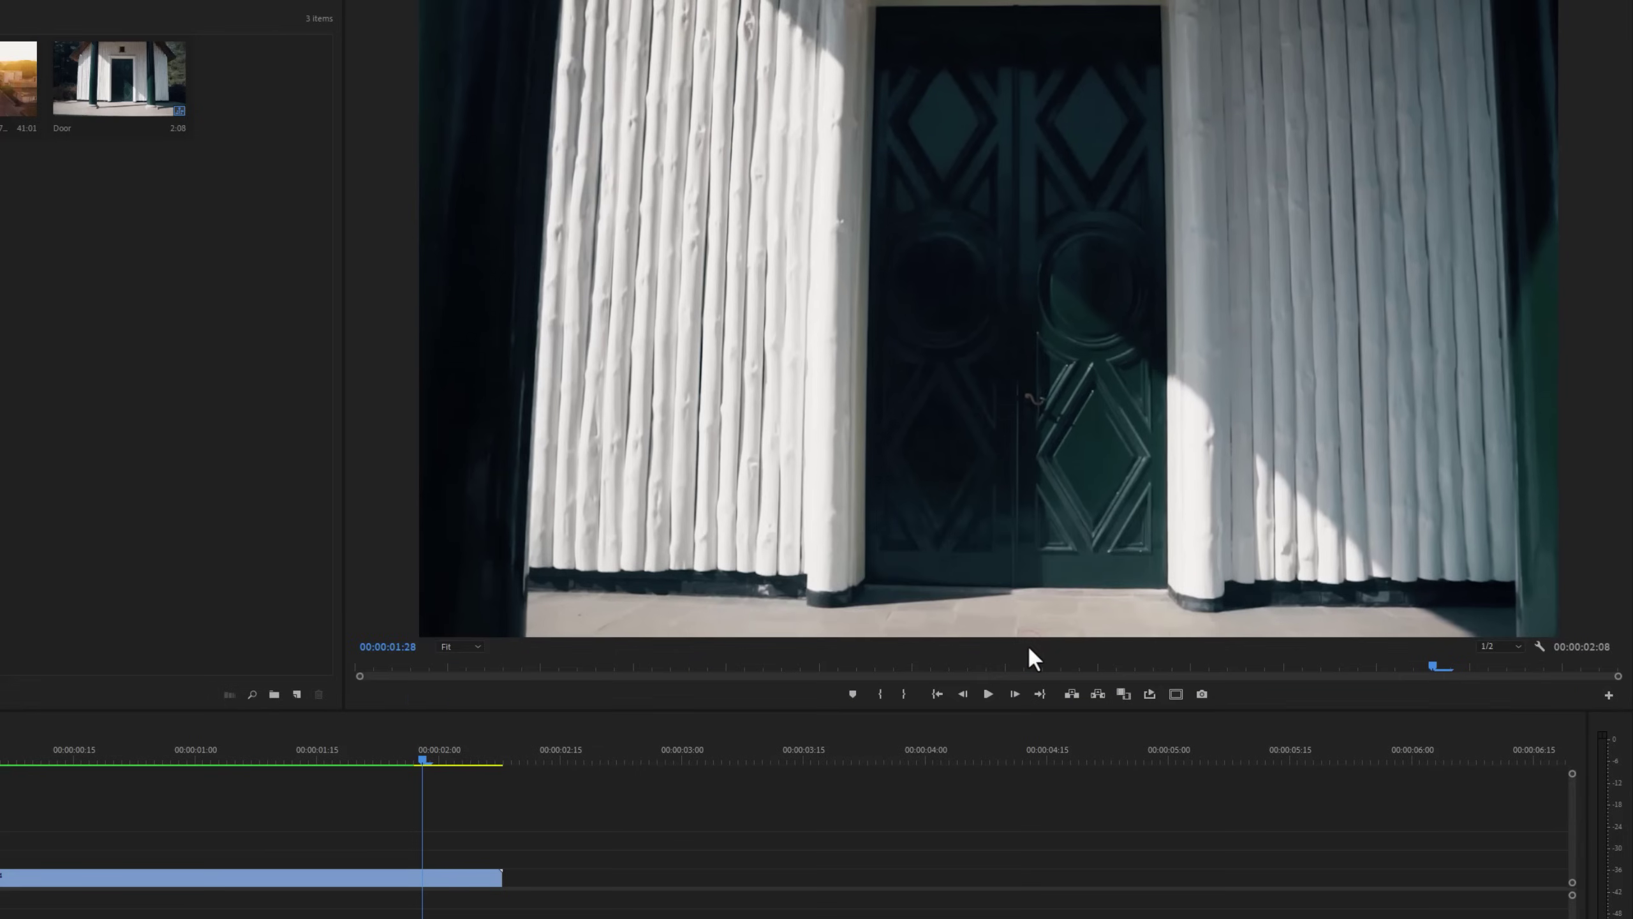
Export the current frame as a PNG still and import it into the project
click(1201, 694)
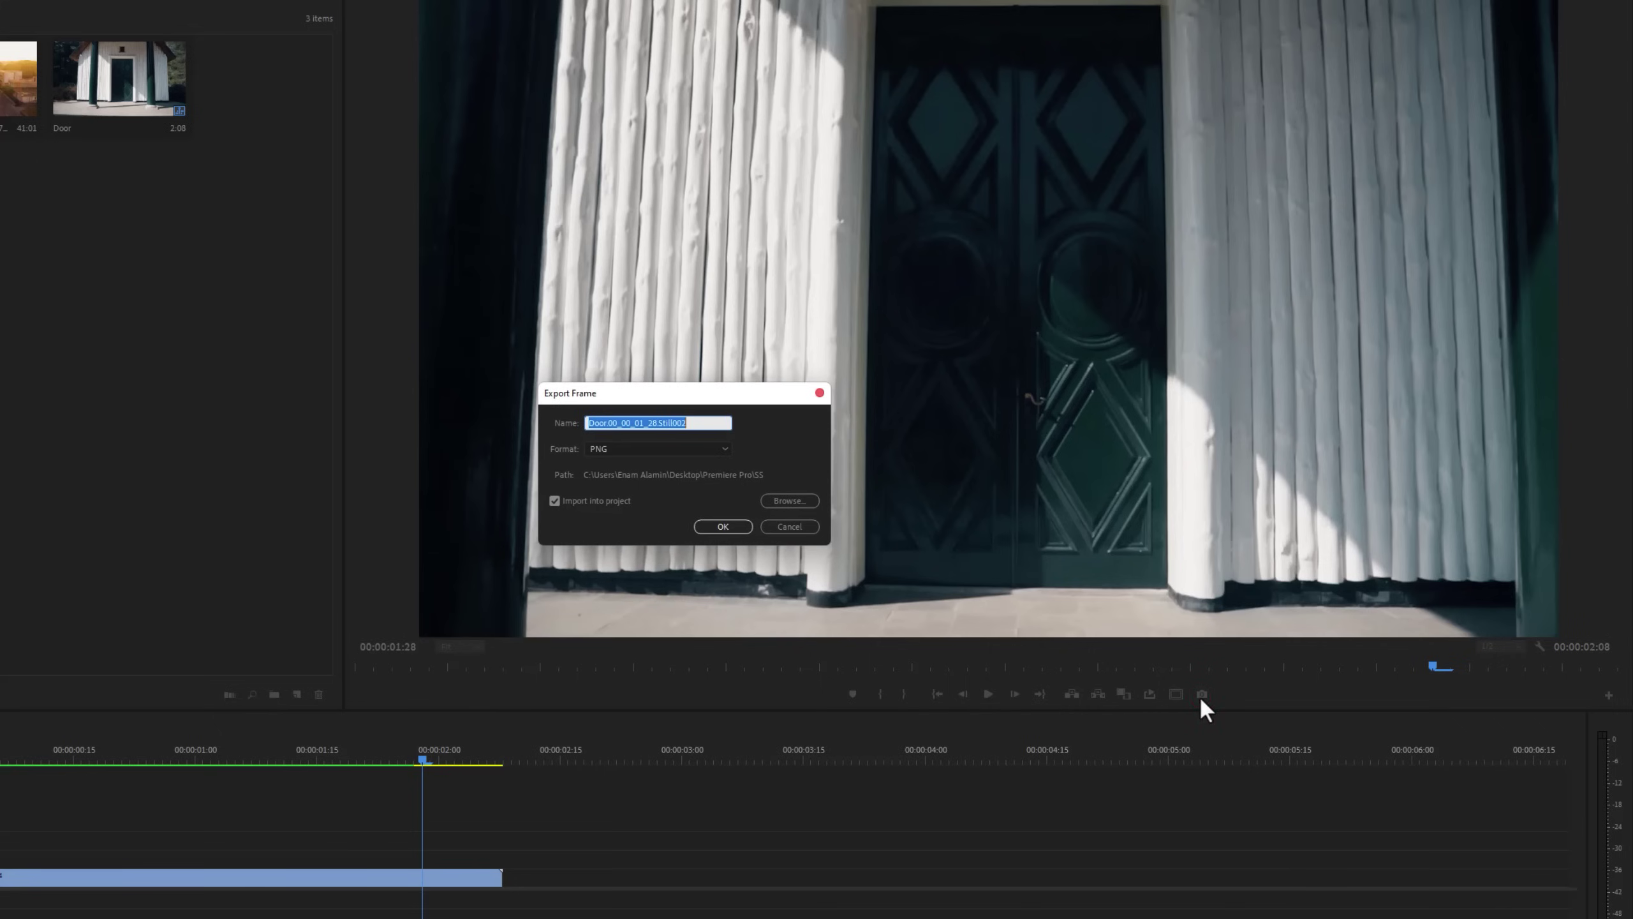
click(725, 449)
click(629, 550)
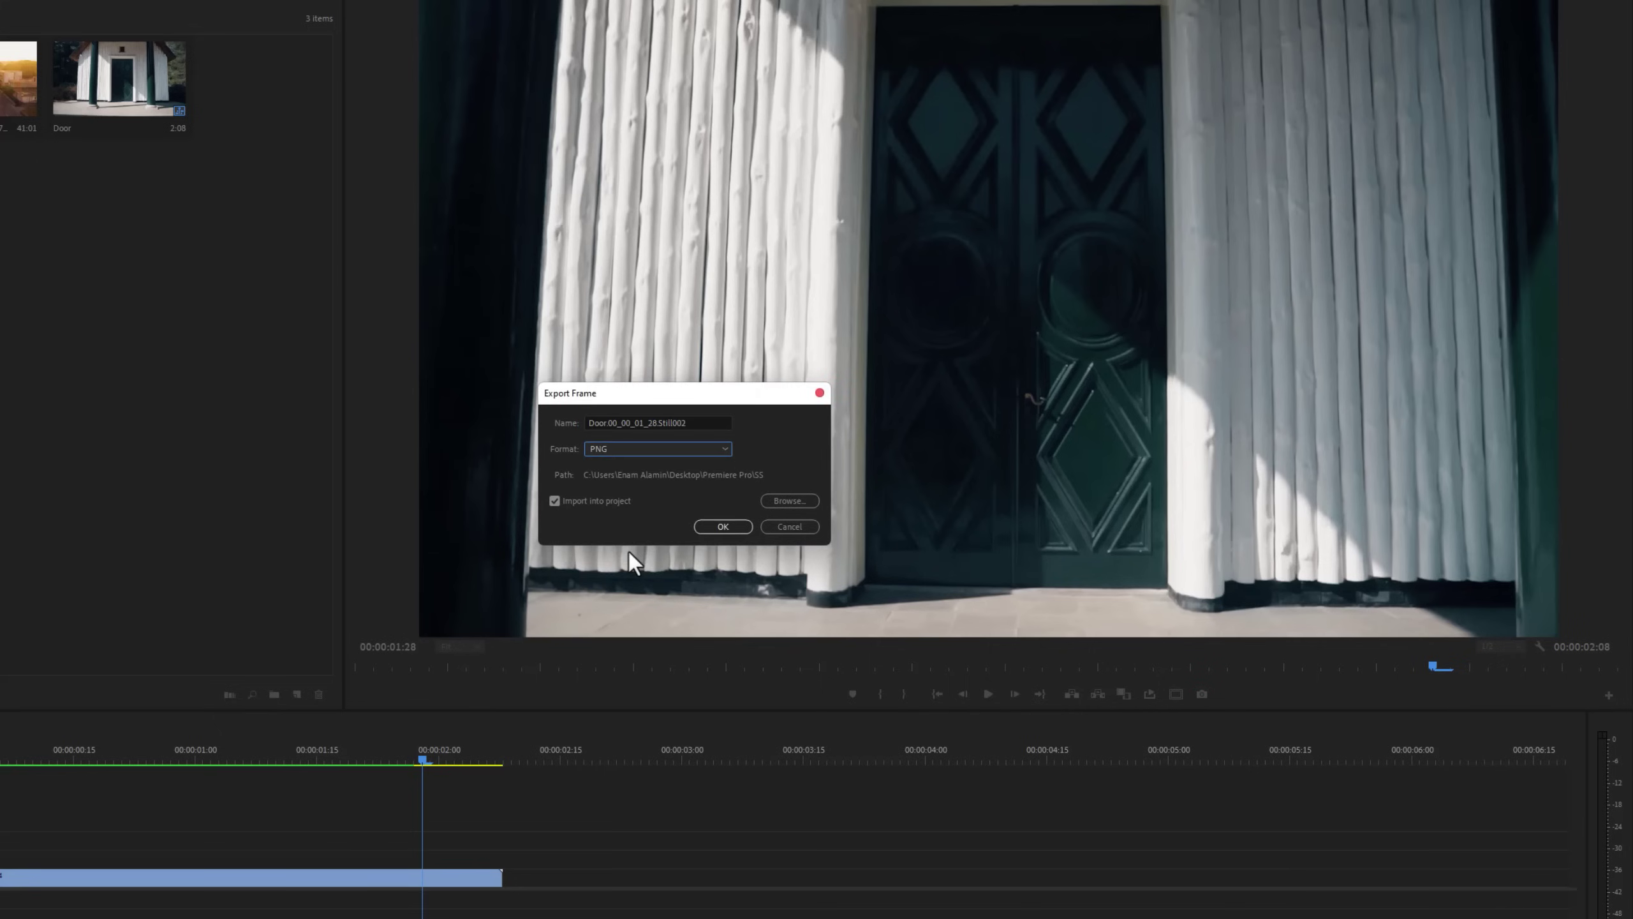
click(555, 501)
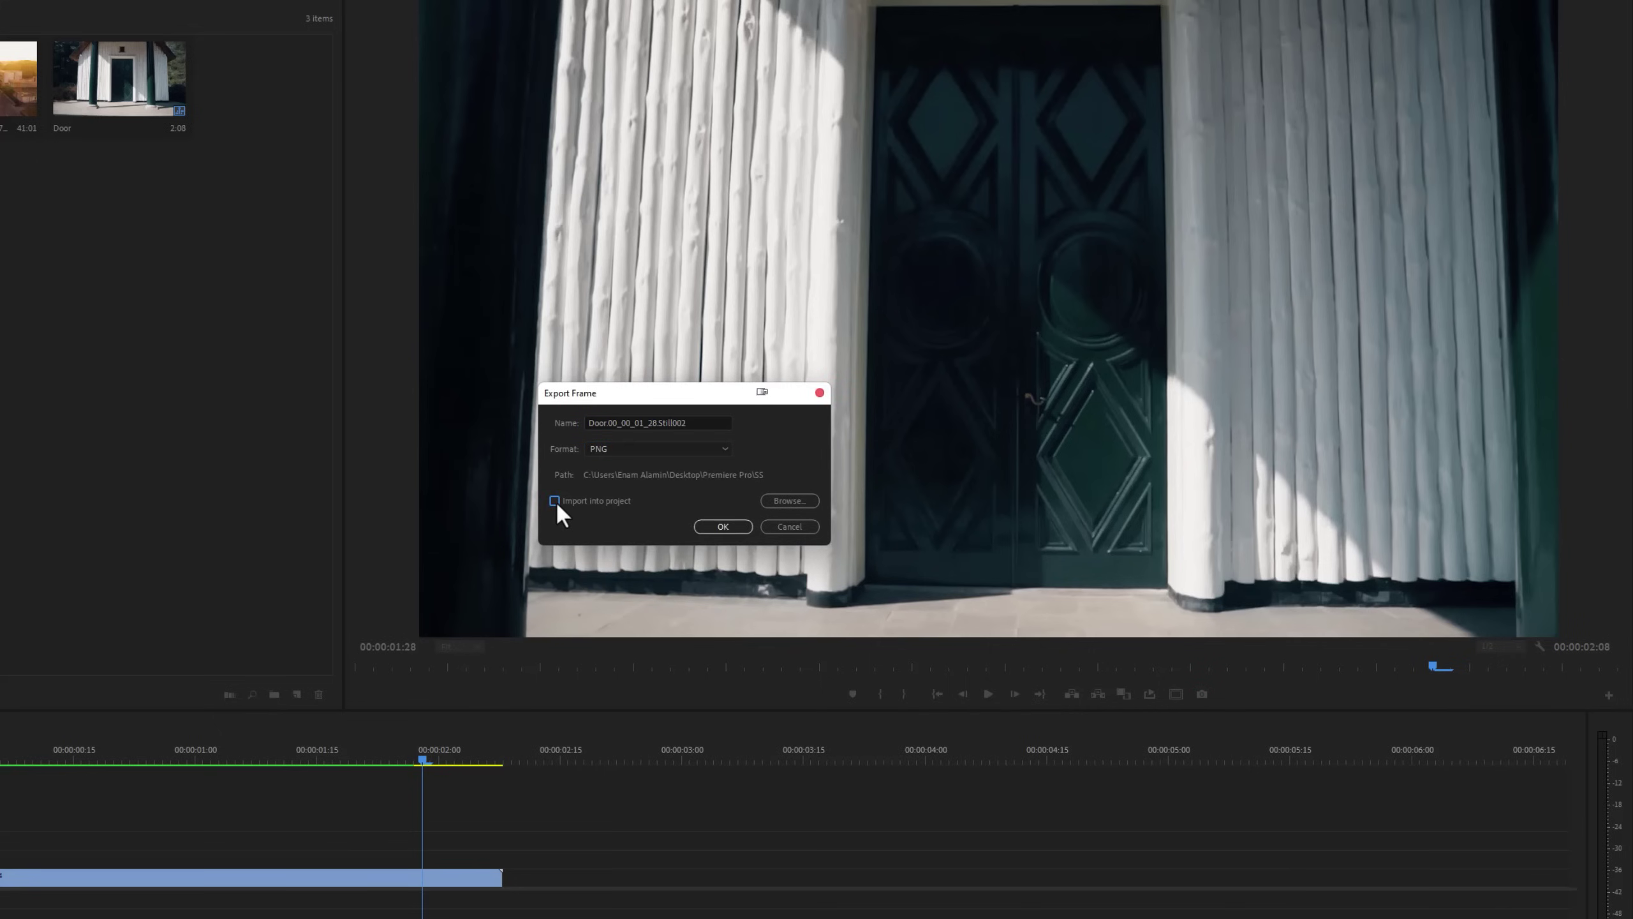
click(743, 526)
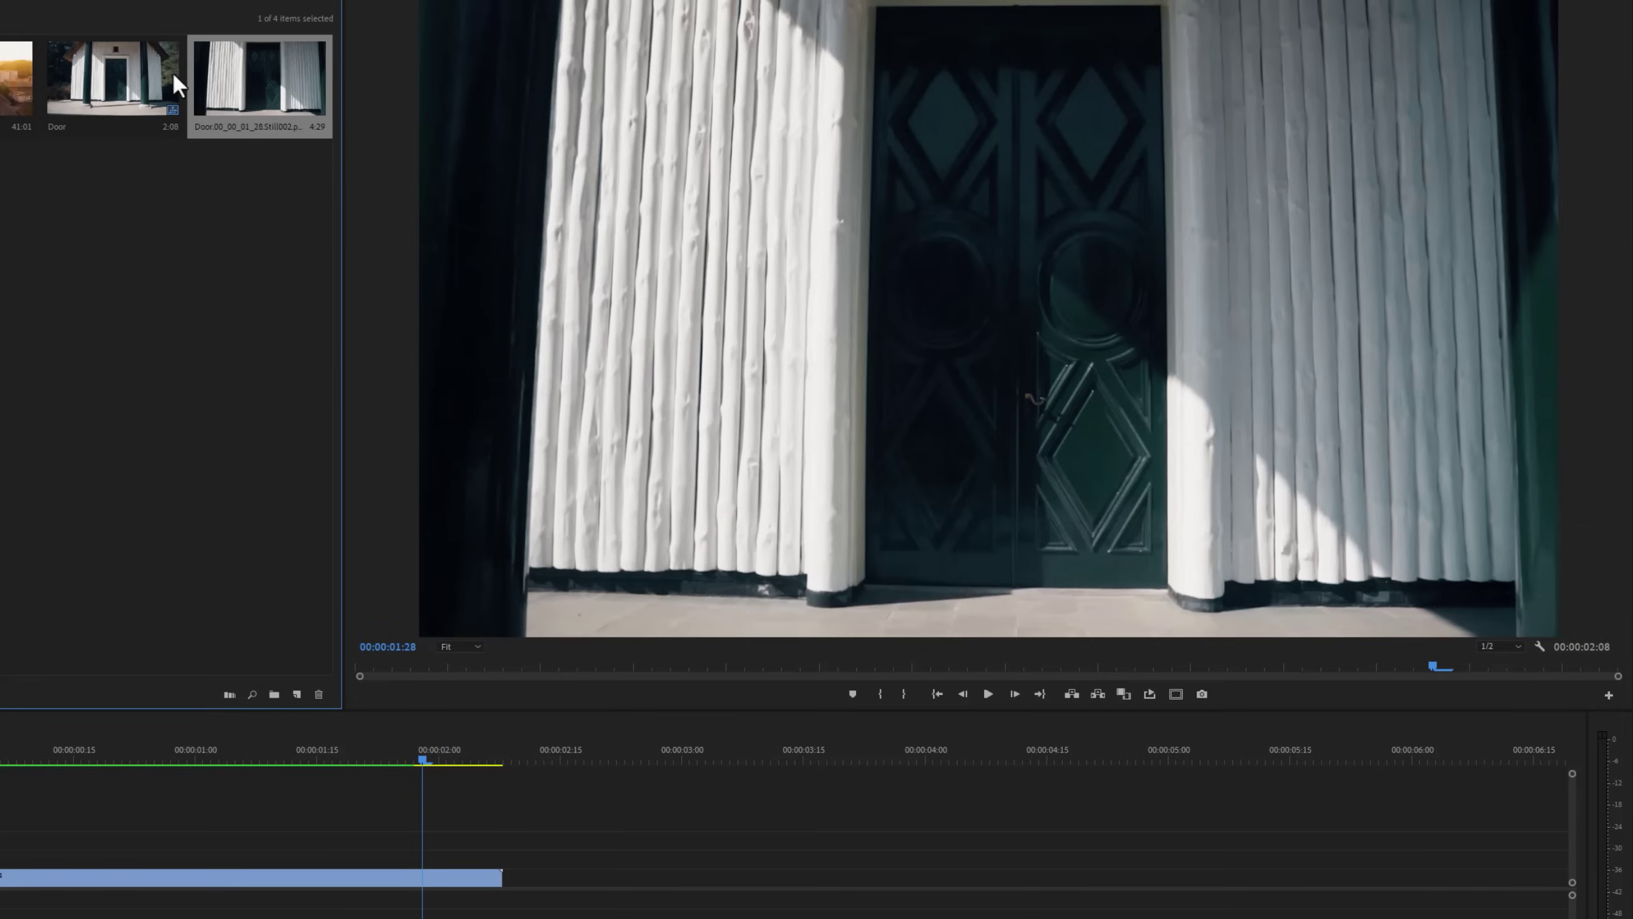
Place the exported door still on V1 right after Door.mp4 and select it
drag(268, 53, 427, 887)
drag(421, 757, 443, 787)
click(527, 875)
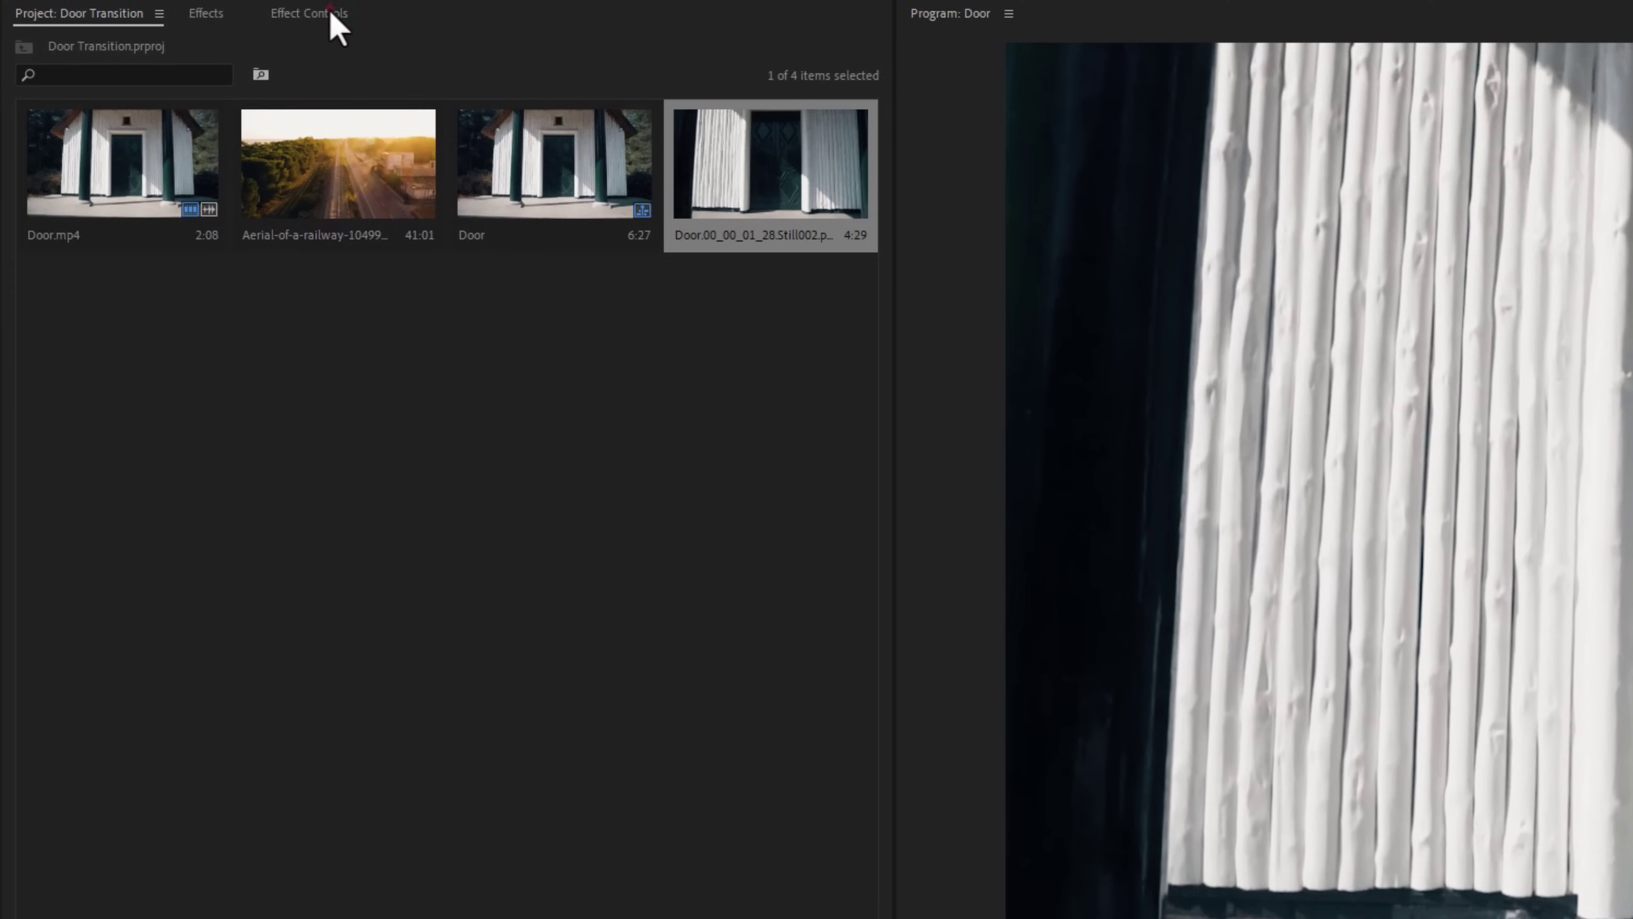
click(329, 8)
Draw a four-point pen mask under Opacity around the doorway
click(136, 286)
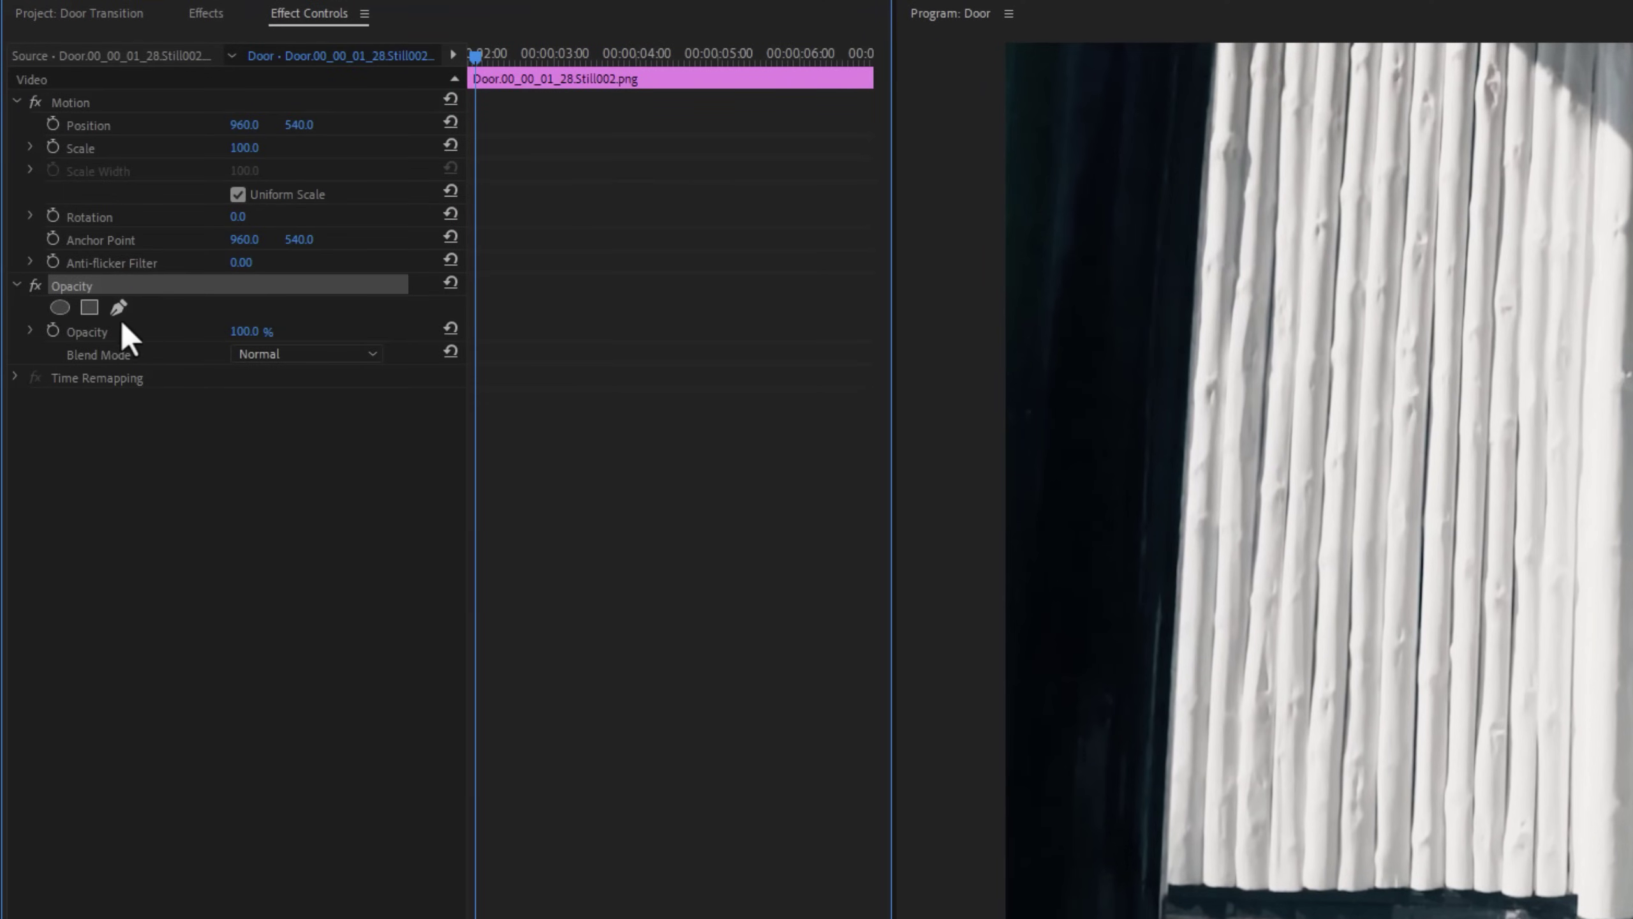
click(117, 311)
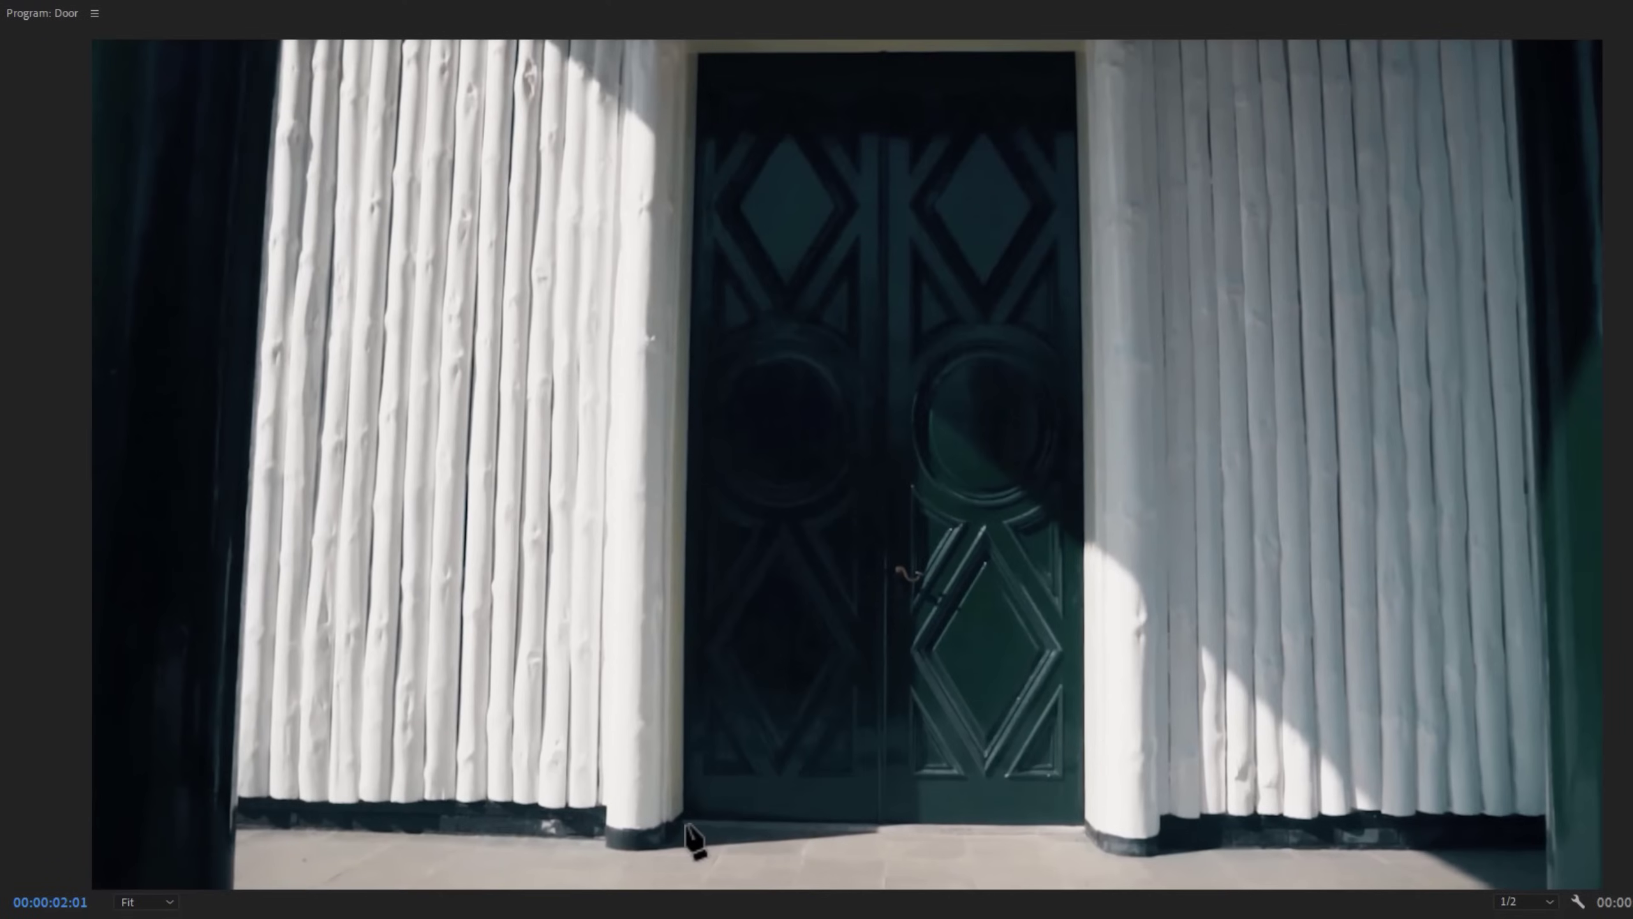
click(1119, 859)
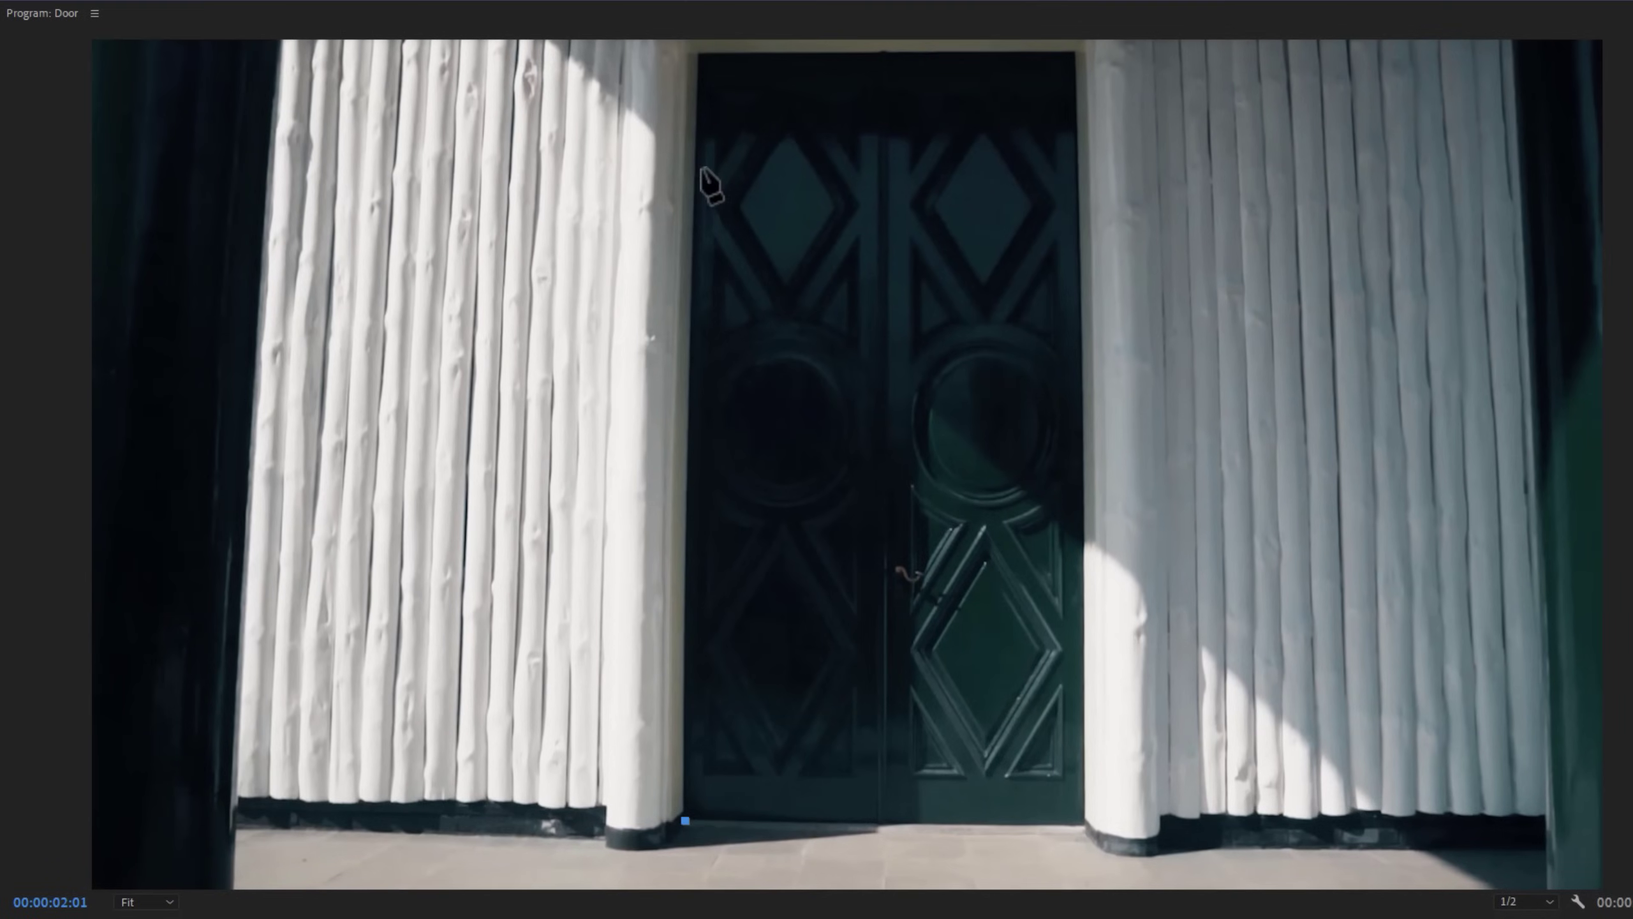
click(698, 55)
click(1074, 53)
click(1083, 823)
click(686, 821)
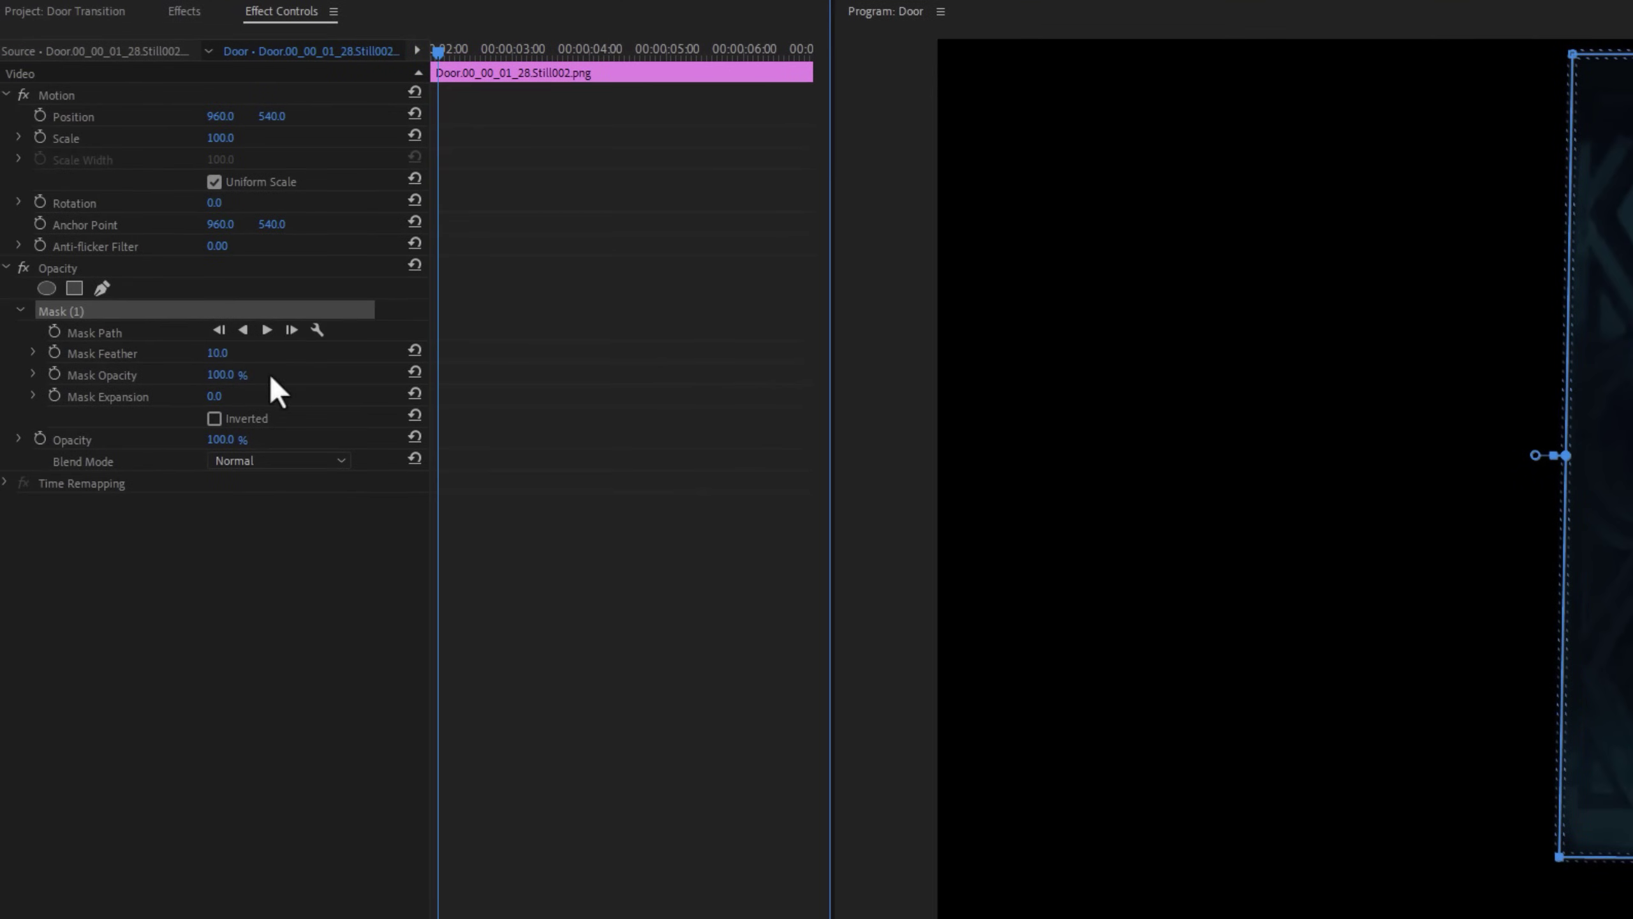
Set the Mask Feather to 3 and duplicate the masked still onto the tracks above
click(217, 353)
text(3)
key(Return)
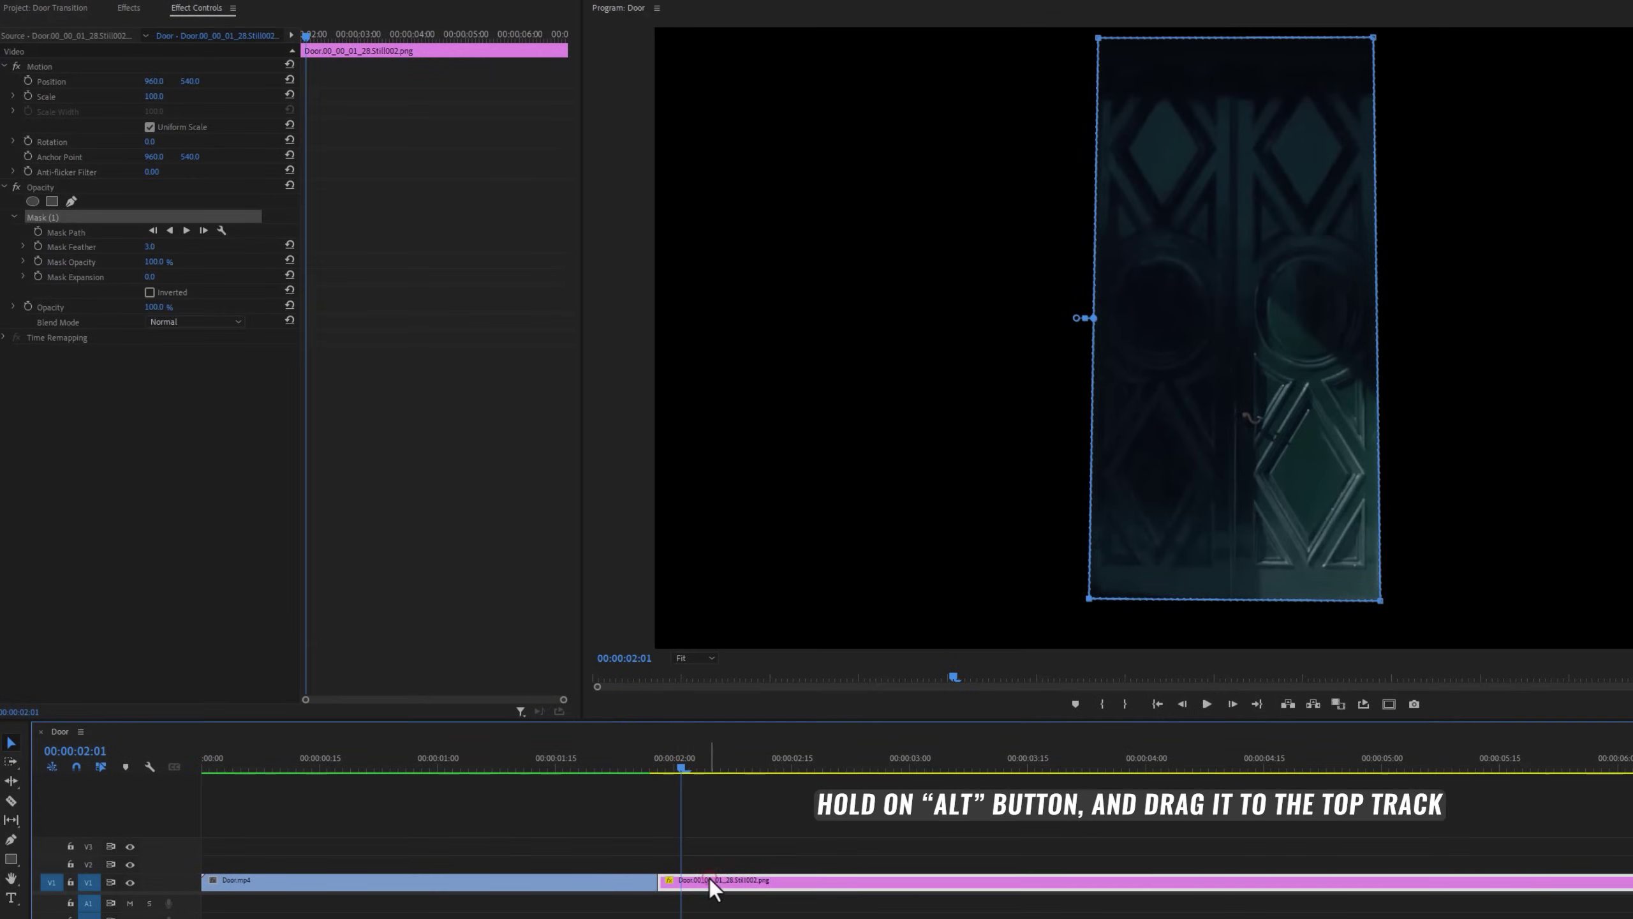
drag(709, 878, 768, 845)
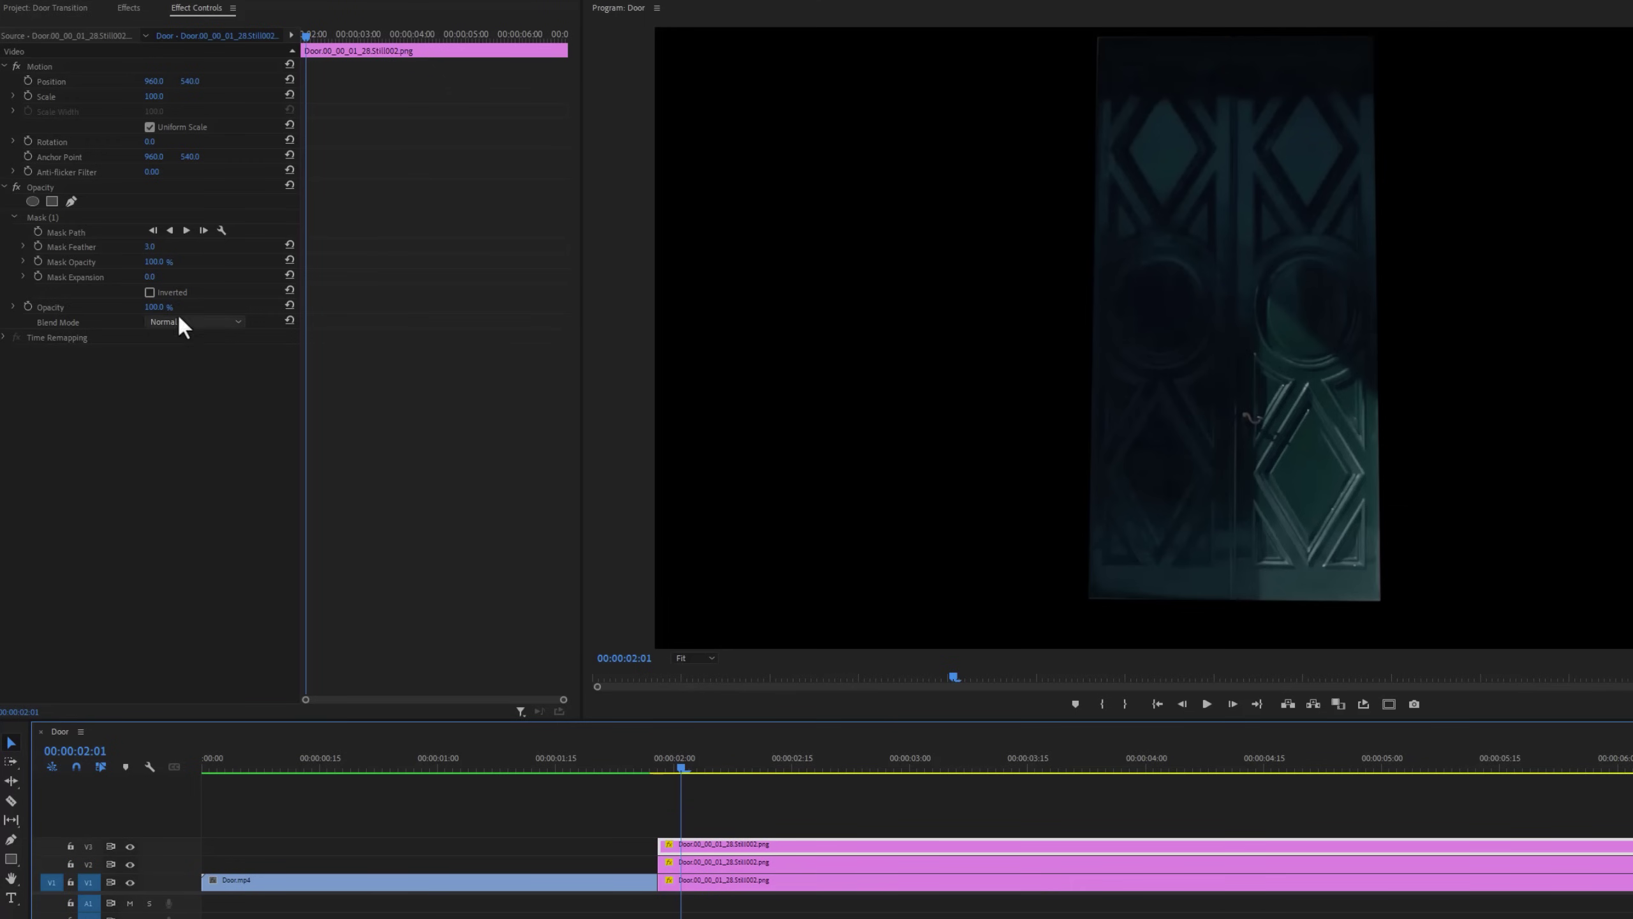
Invert the top copy's mask so it keeps everything except the doorway
click(150, 292)
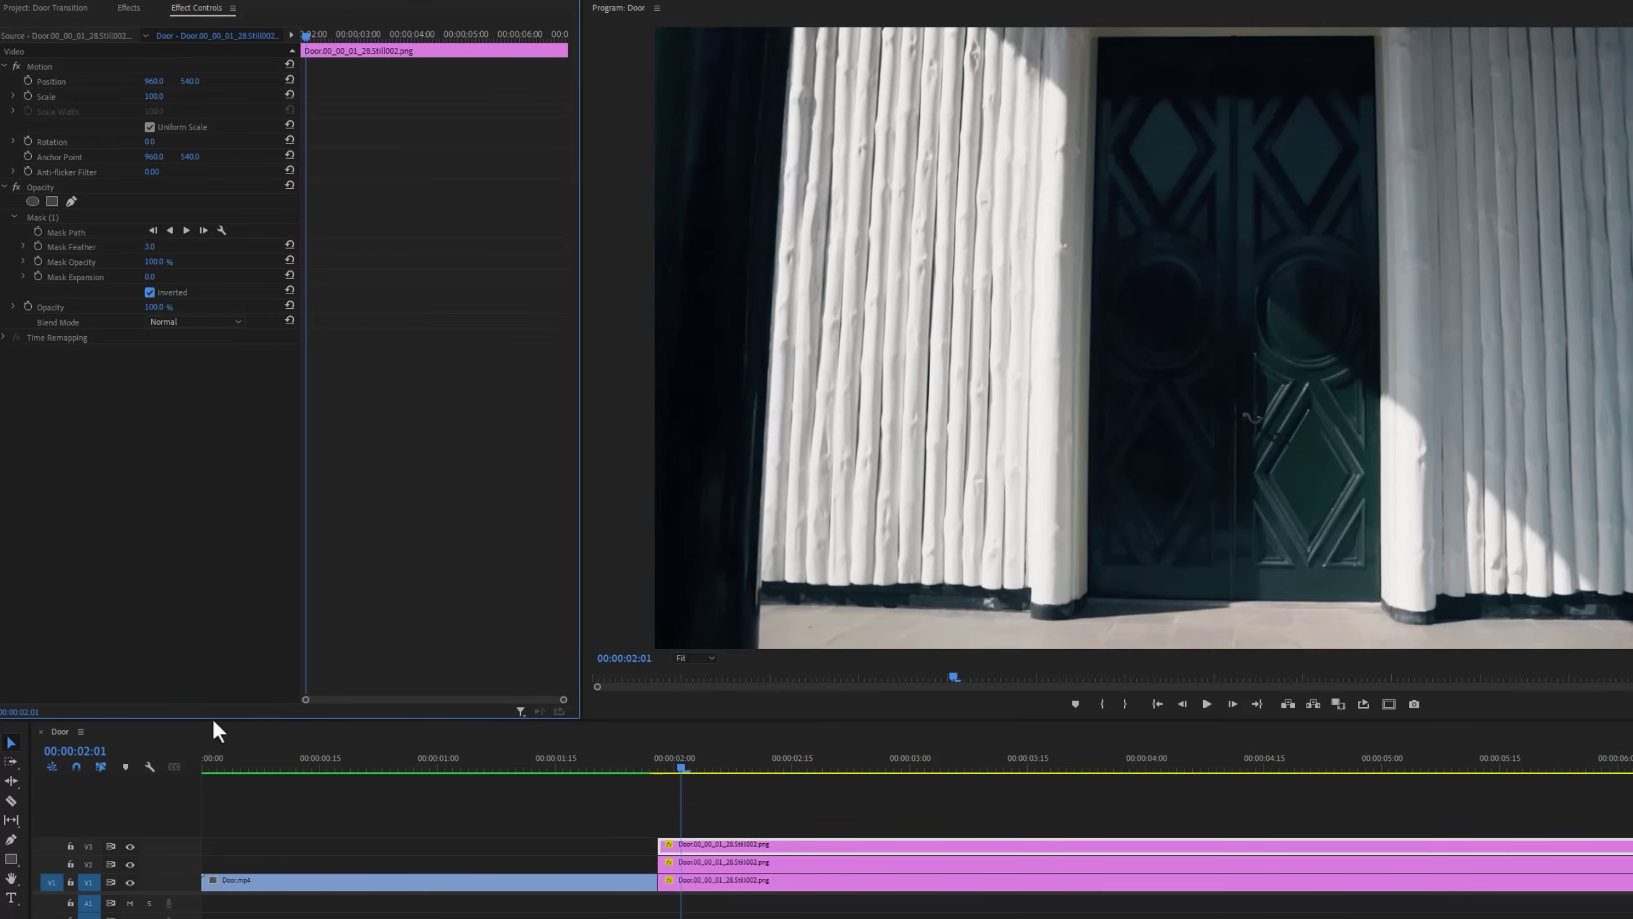
click(130, 845)
click(130, 846)
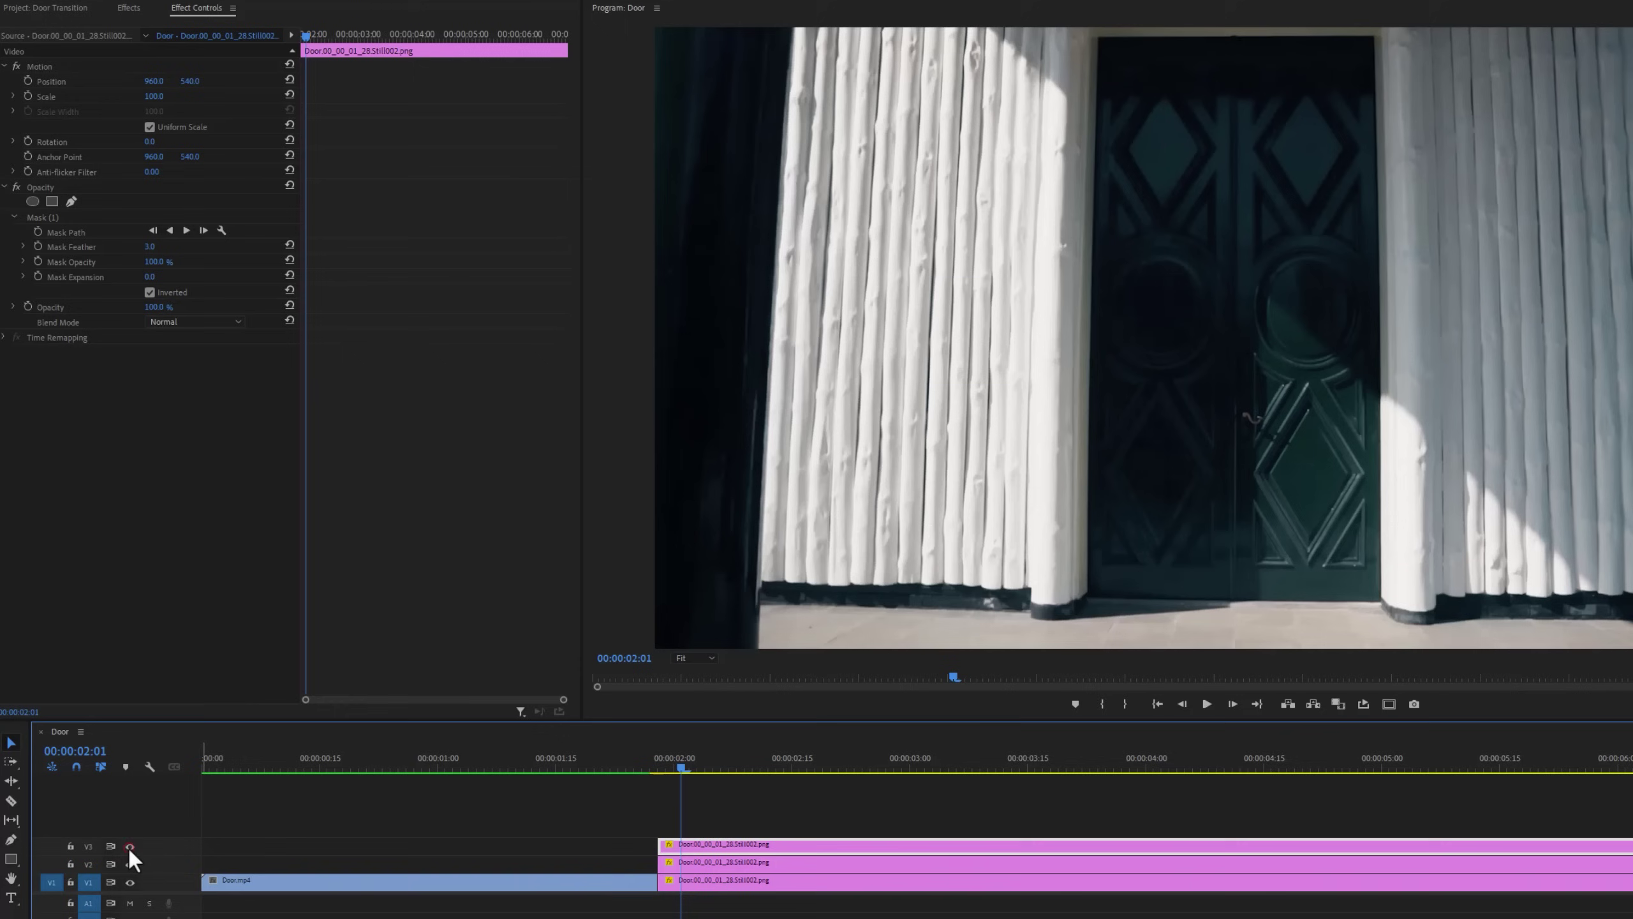
Narrow the bottom copy's mask to the left door half
click(751, 868)
click(752, 888)
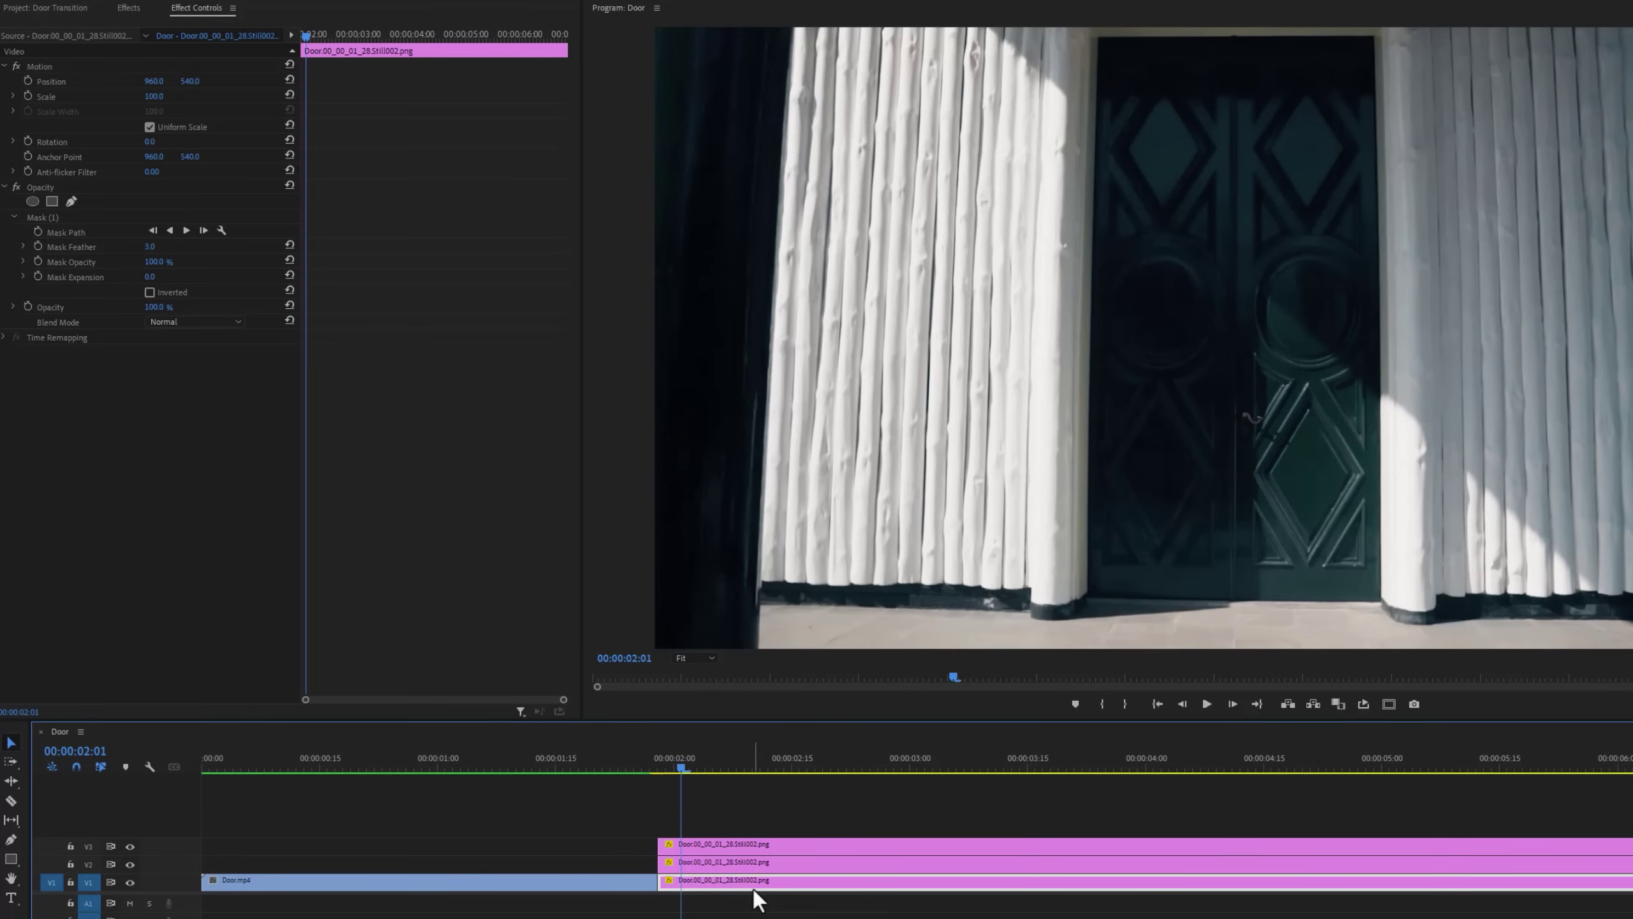
click(82, 217)
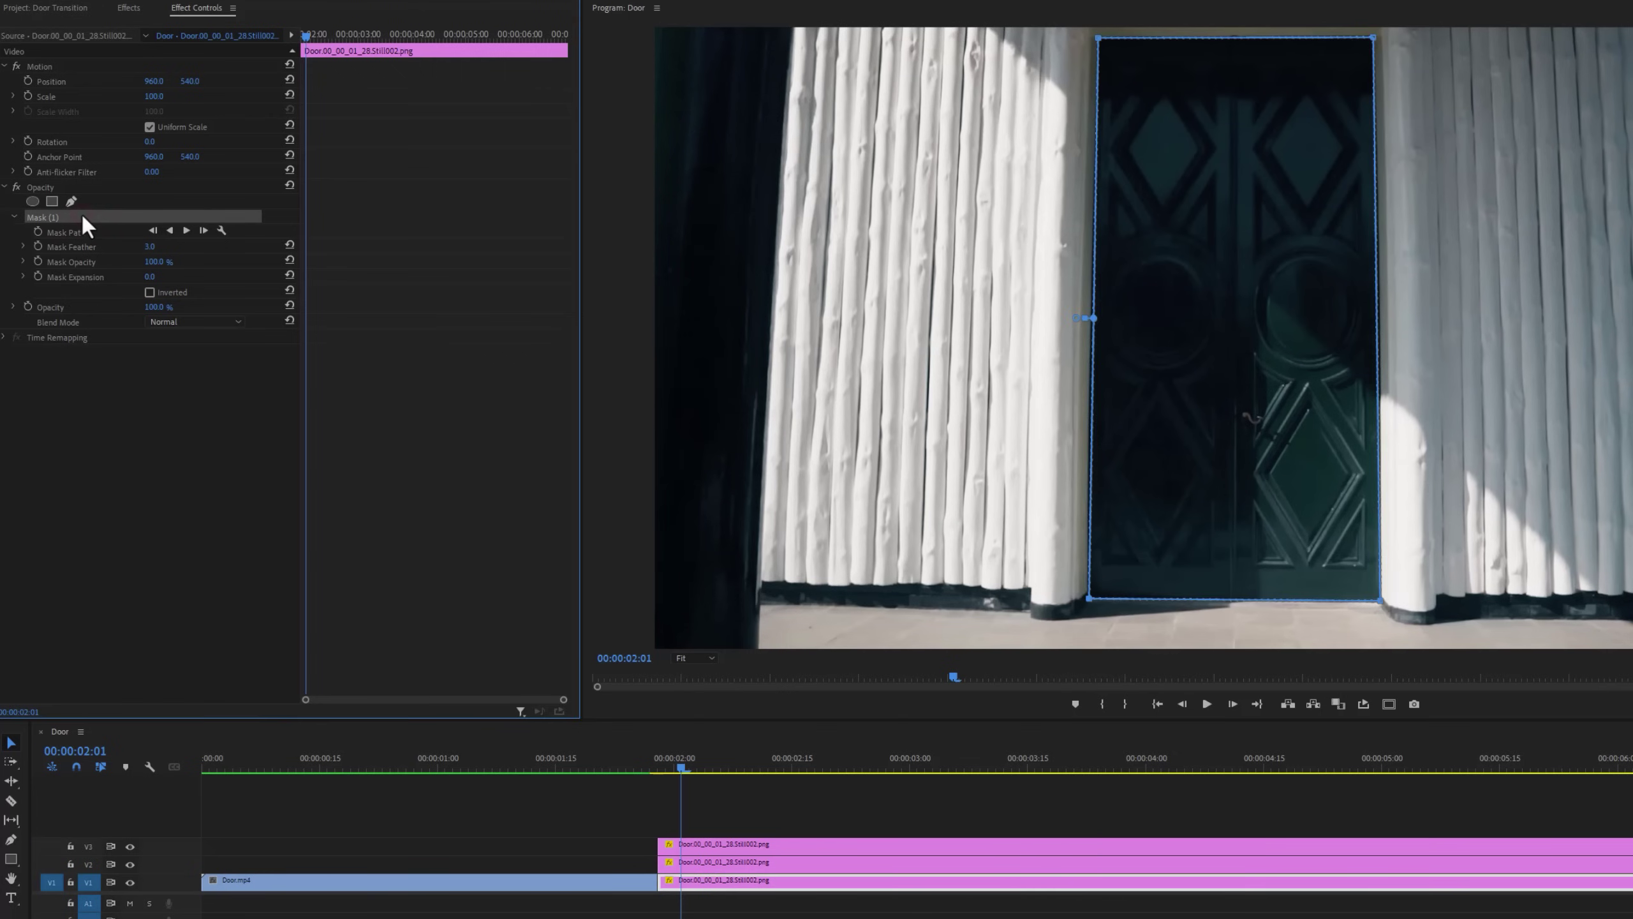
drag(1372, 37, 1234, 37)
drag(1380, 599, 1231, 600)
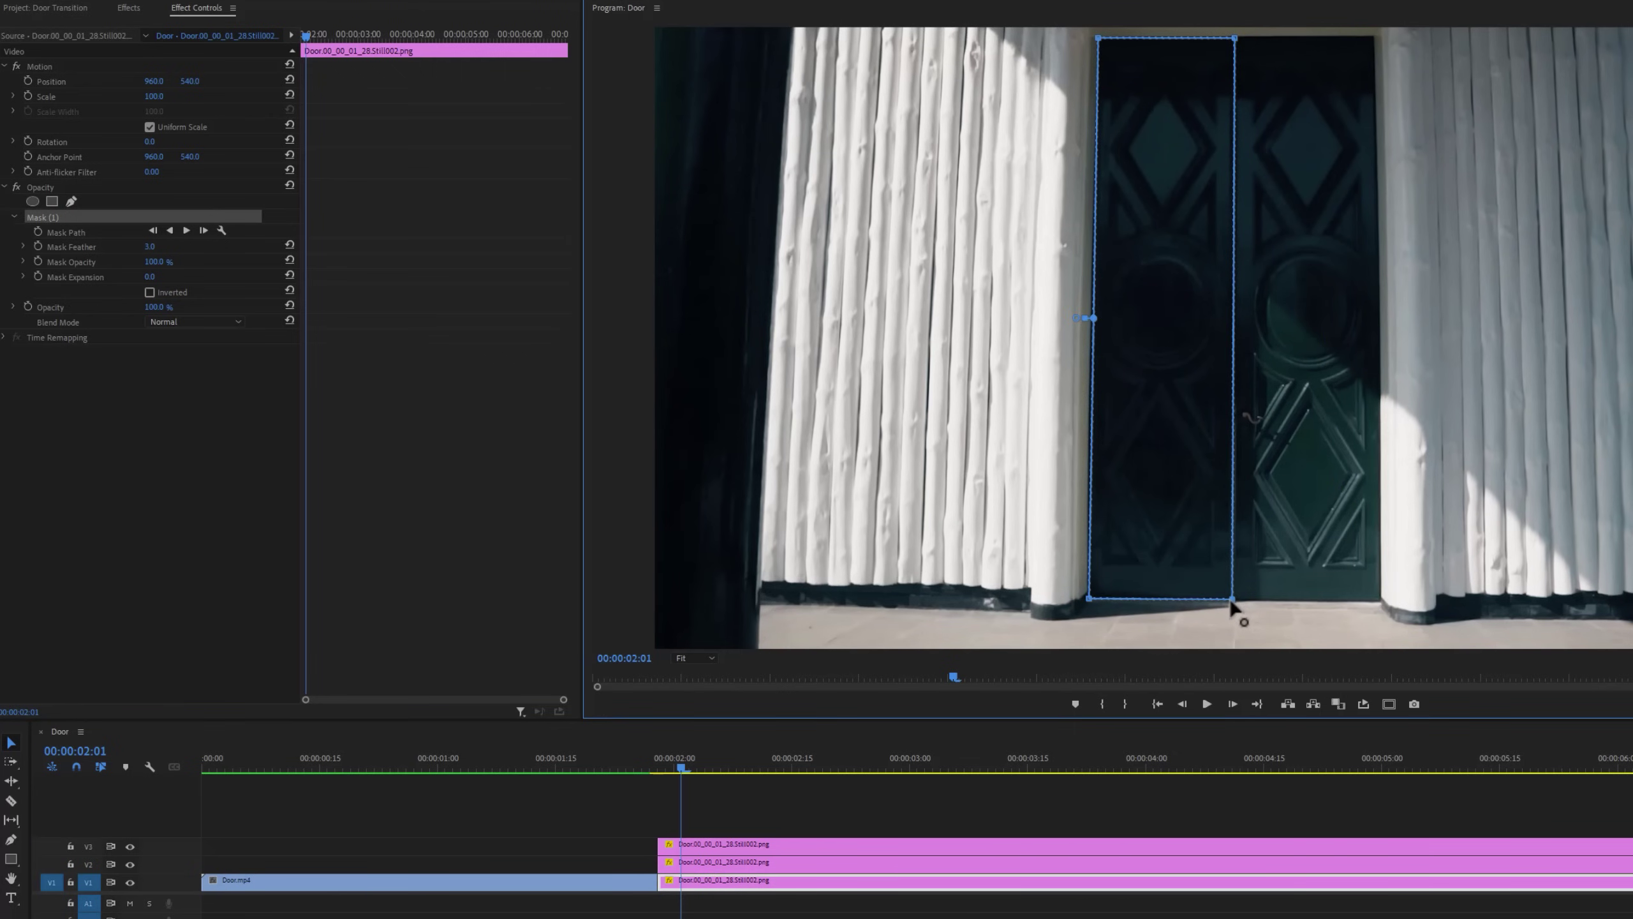
Narrow the second-track copy's mask to the right door half
click(817, 867)
click(98, 219)
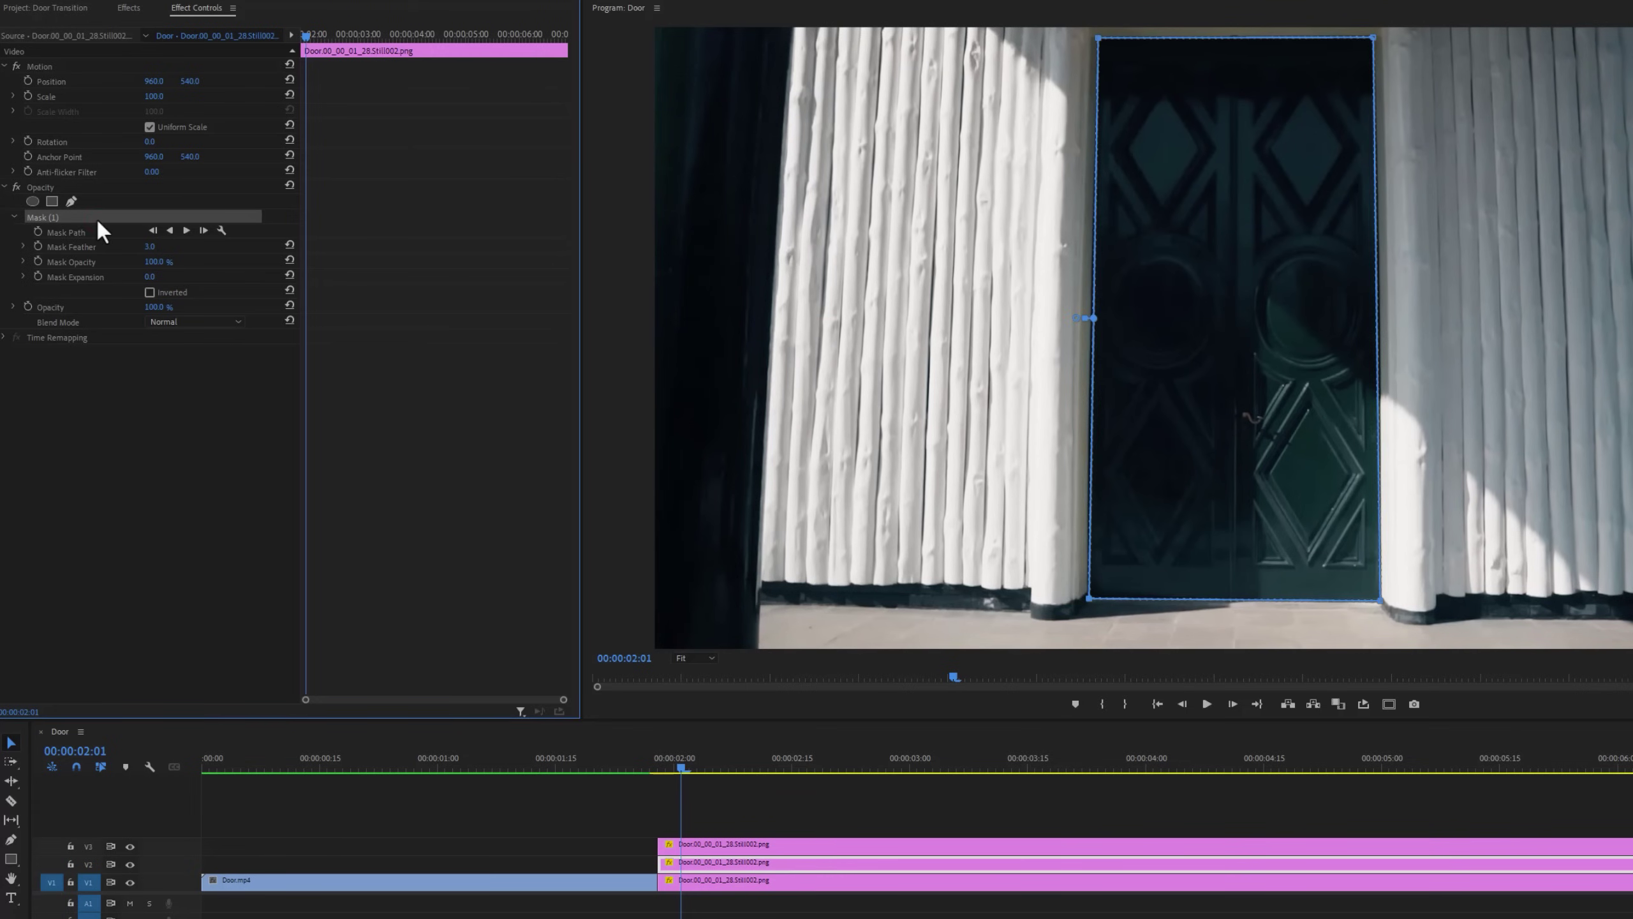
drag(1091, 598, 1229, 603)
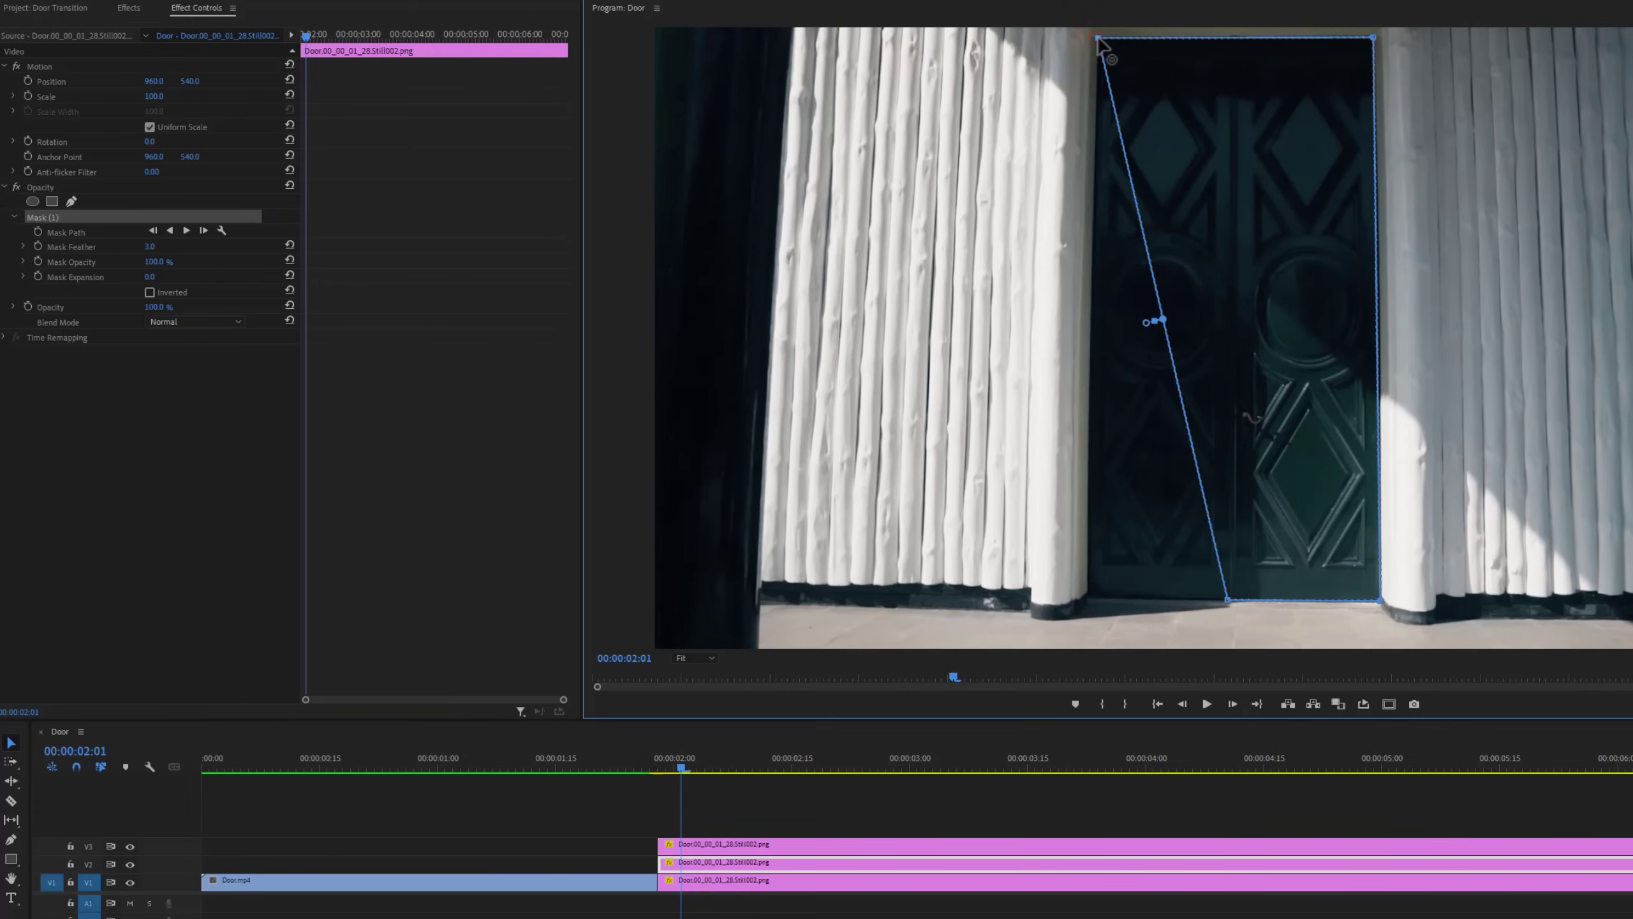
drag(1098, 37, 1230, 37)
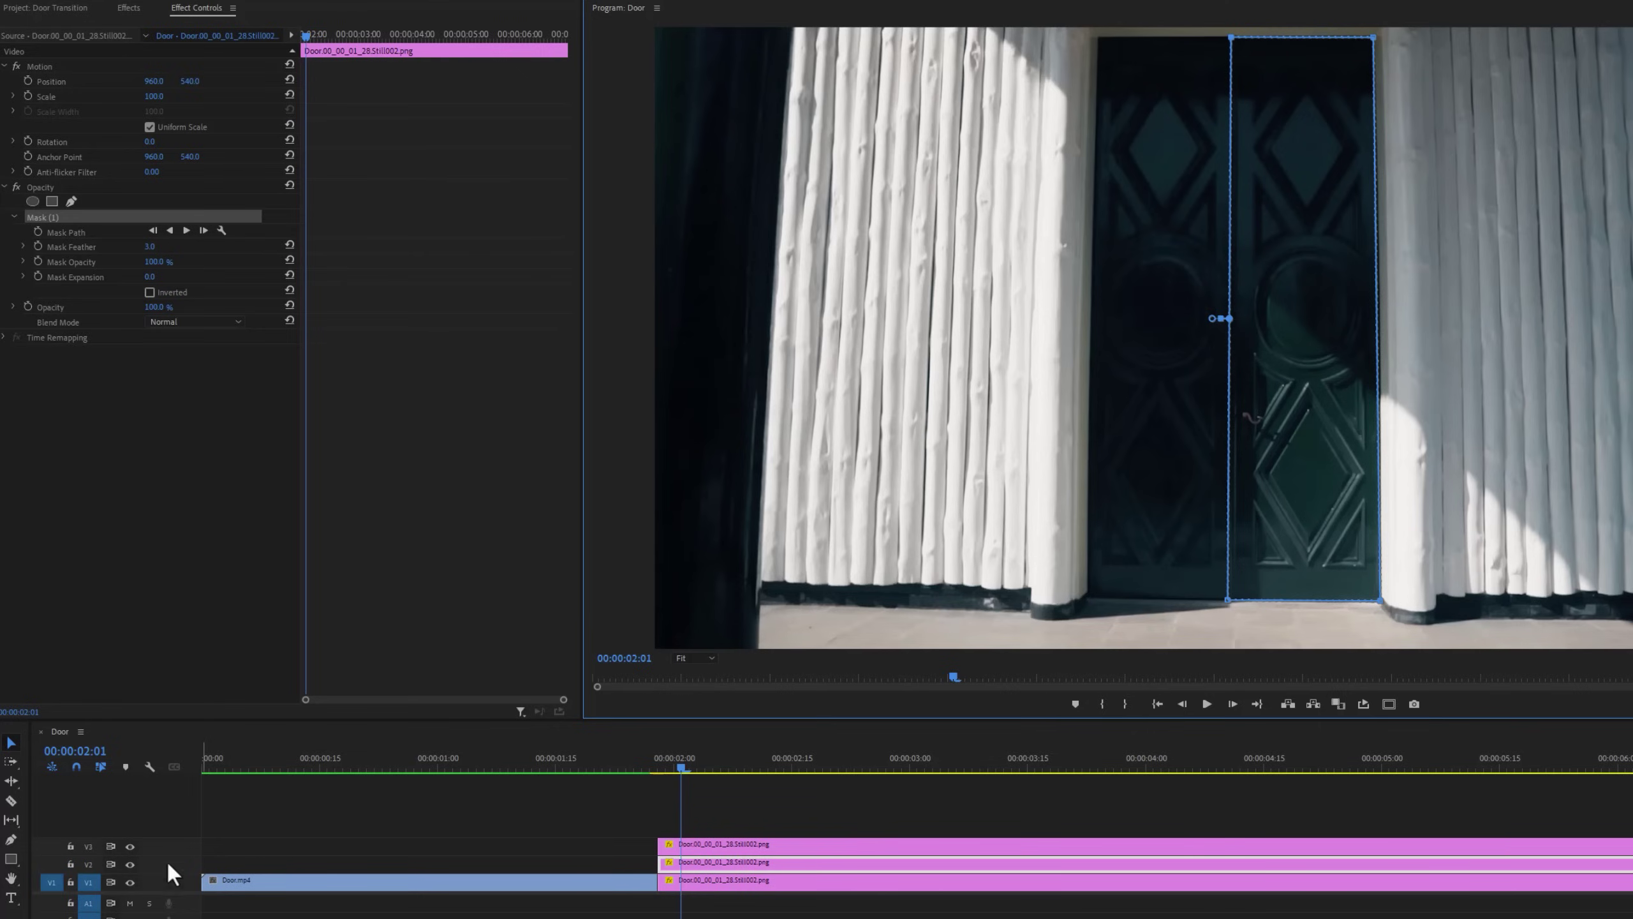
Toggle the three tracks' visibility to check each door half, then show them all again
click(129, 846)
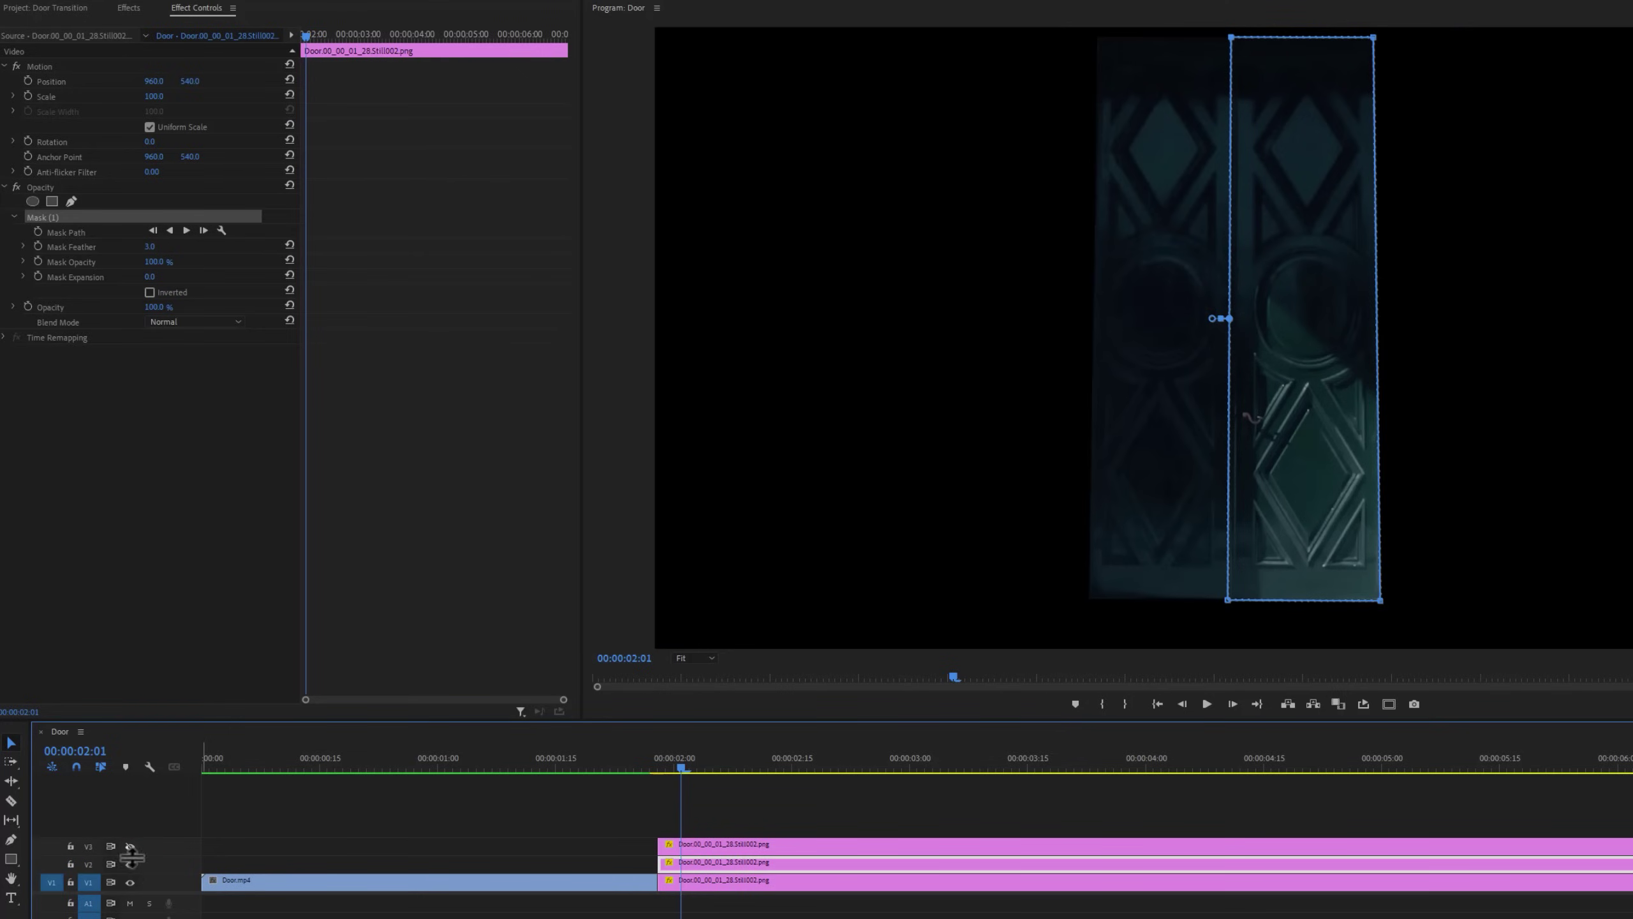
click(130, 864)
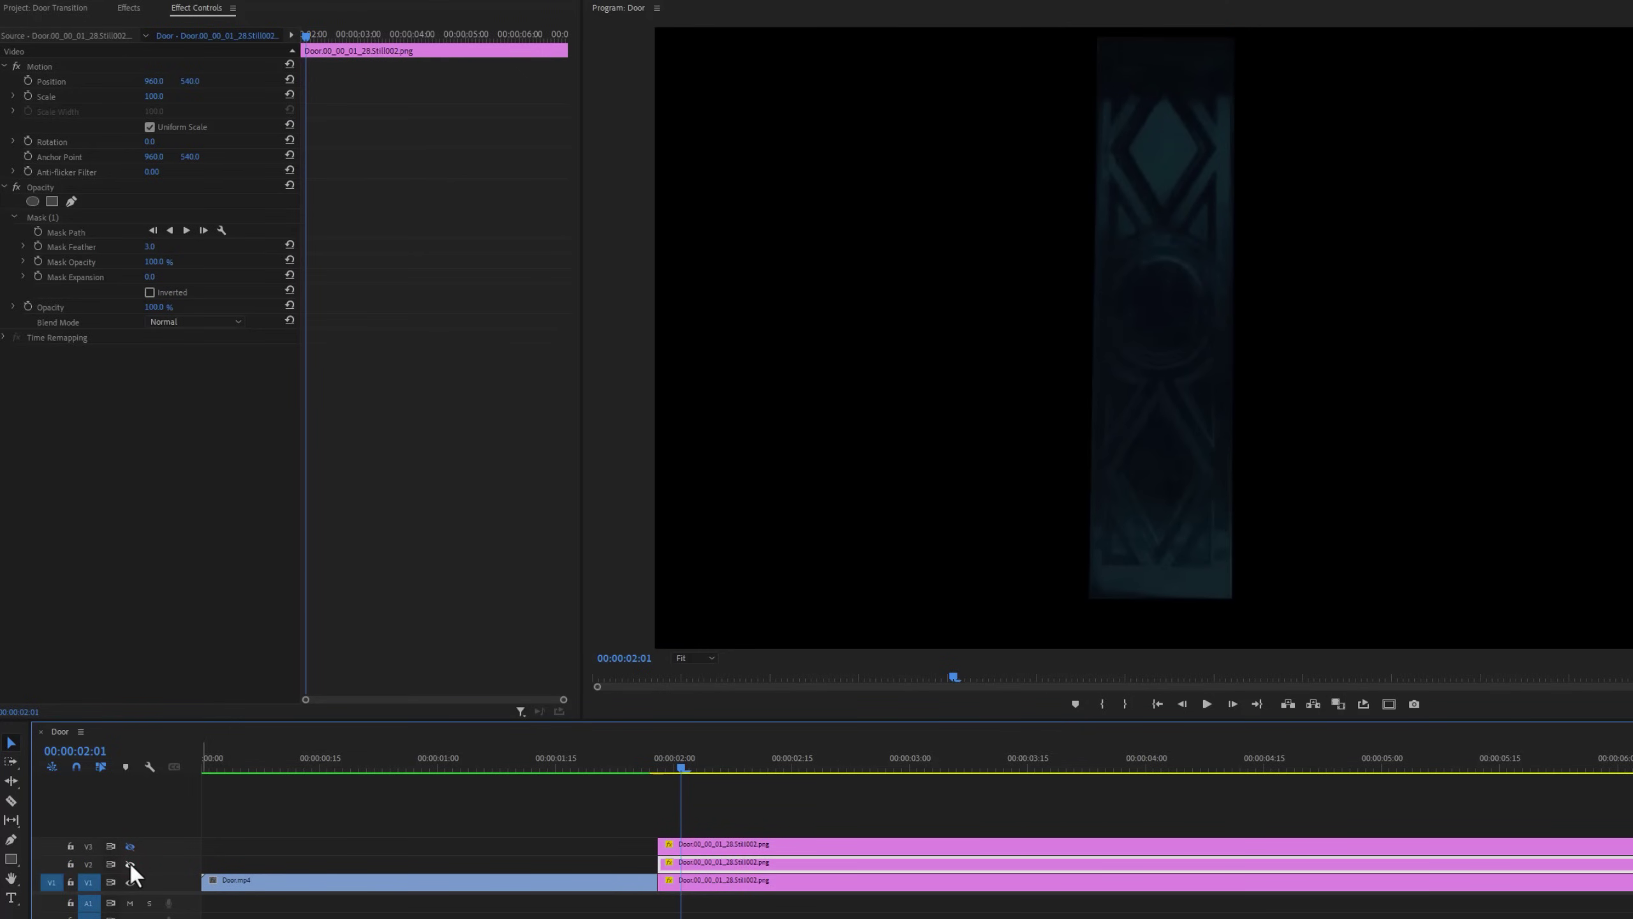
click(128, 883)
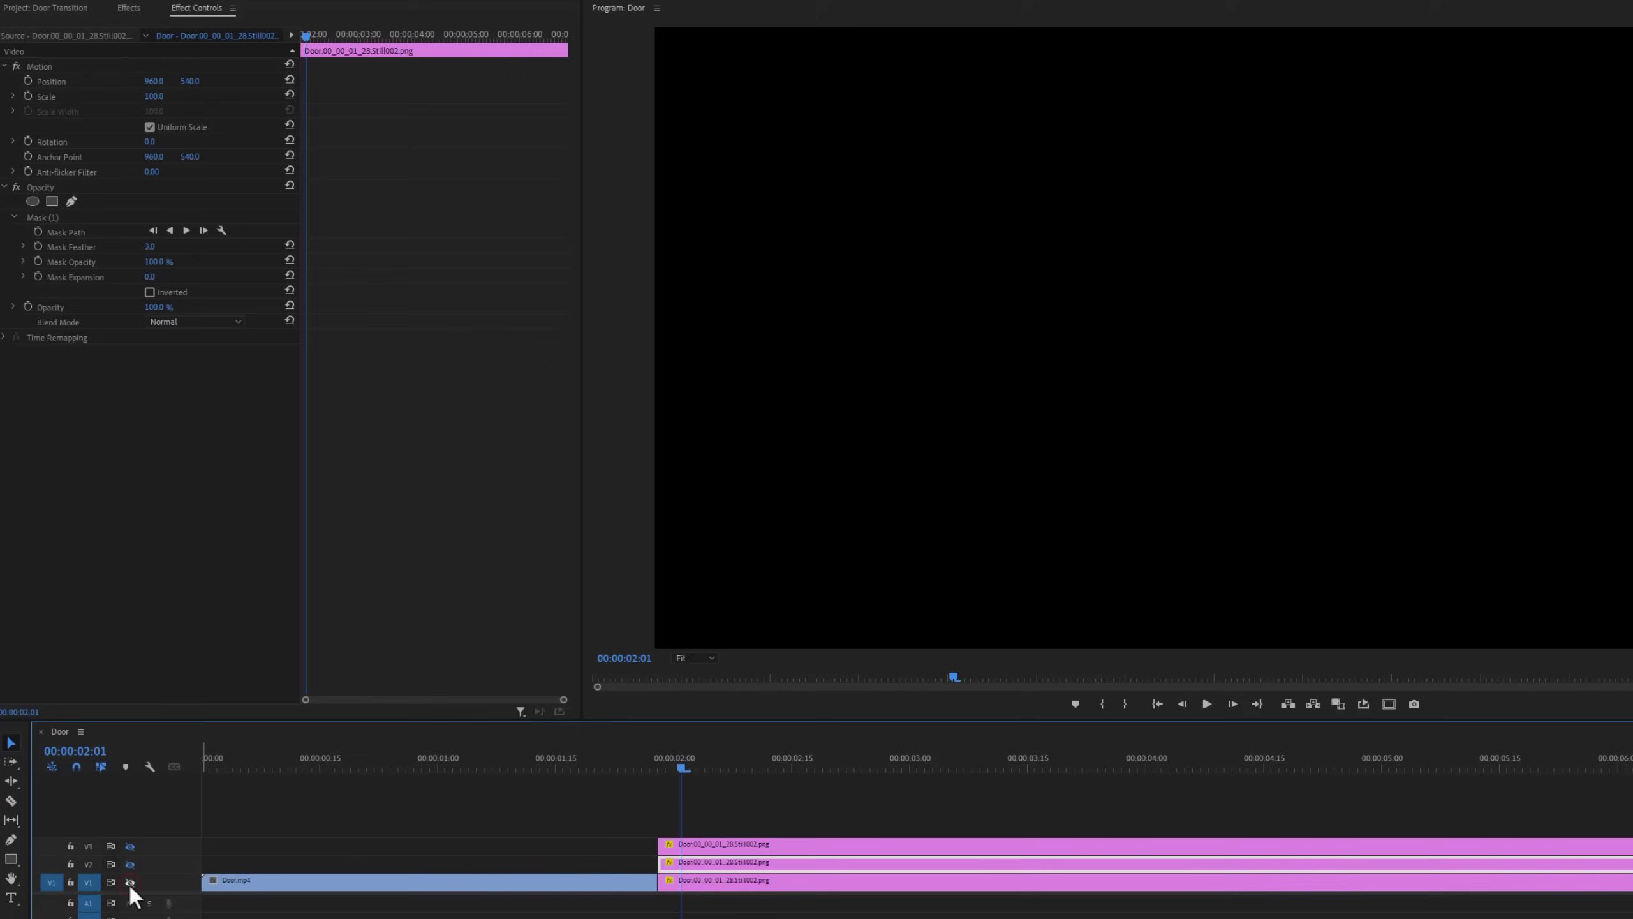
click(128, 882)
click(129, 864)
click(130, 846)
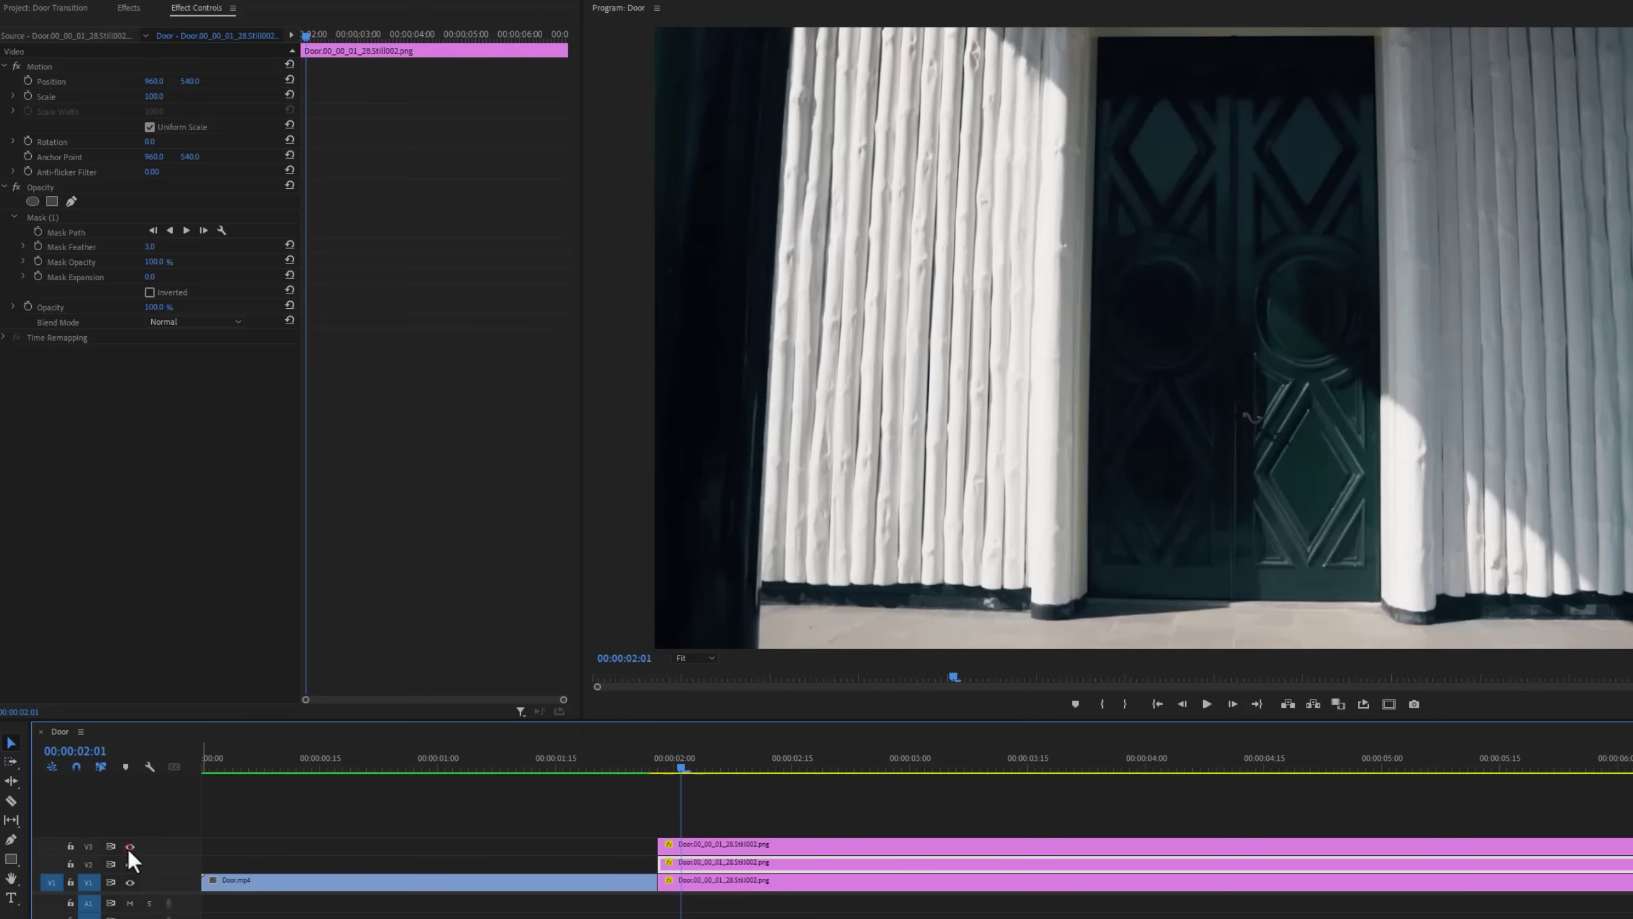
Nest the right and left door halves into their own nested sequences
right_click(738, 871)
click(832, 500)
click(895, 504)
right_click(737, 884)
click(835, 547)
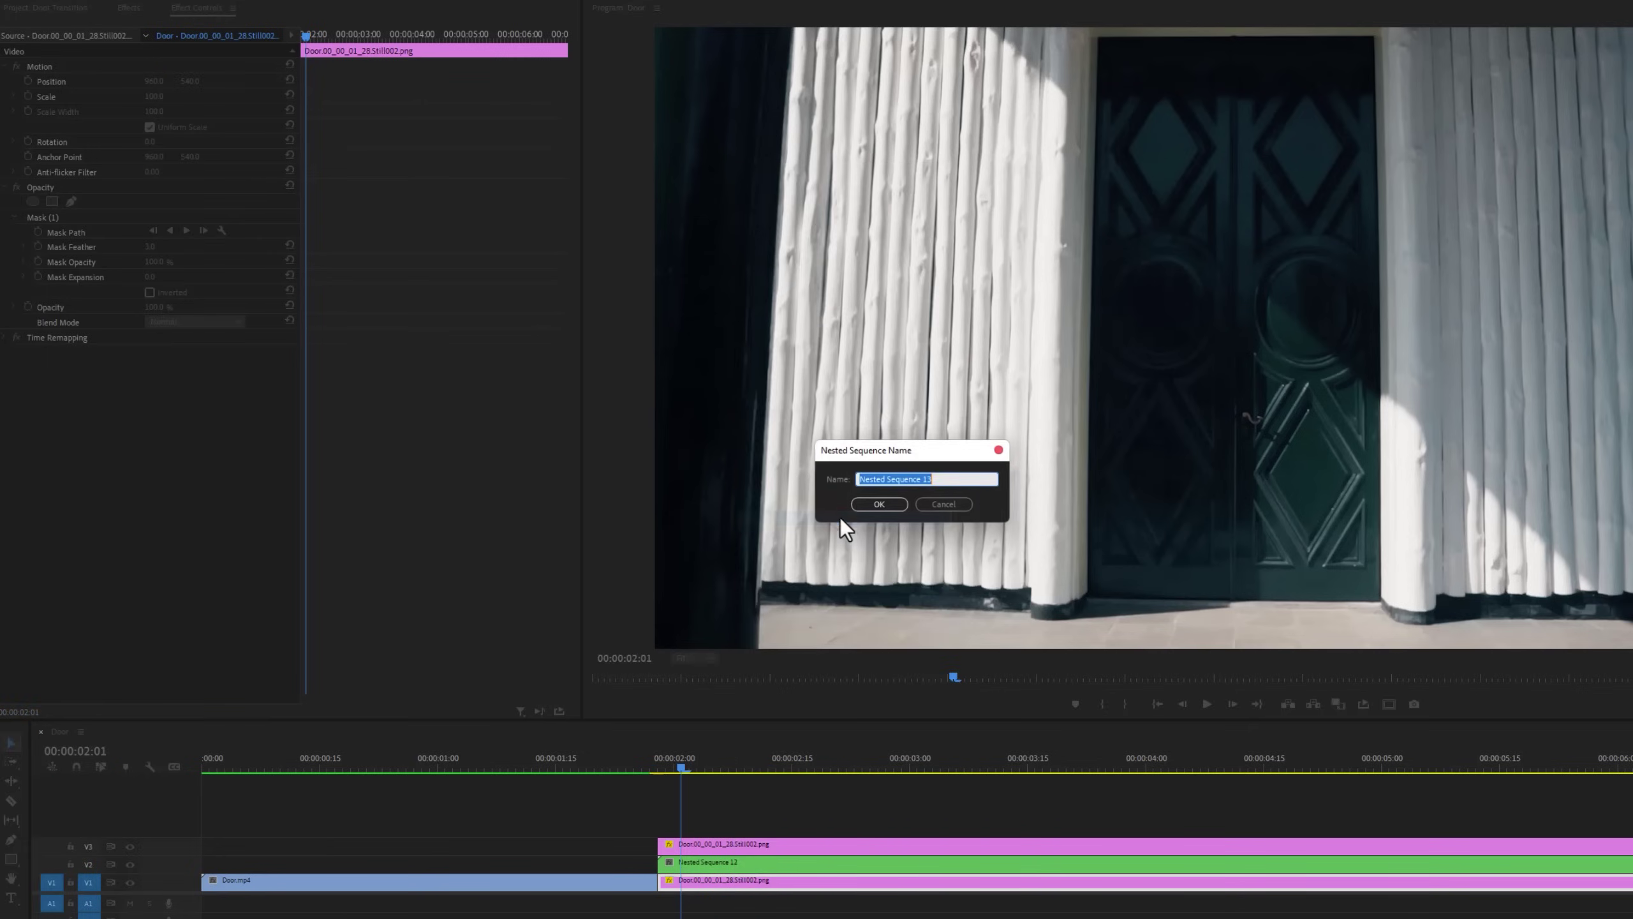
click(889, 506)
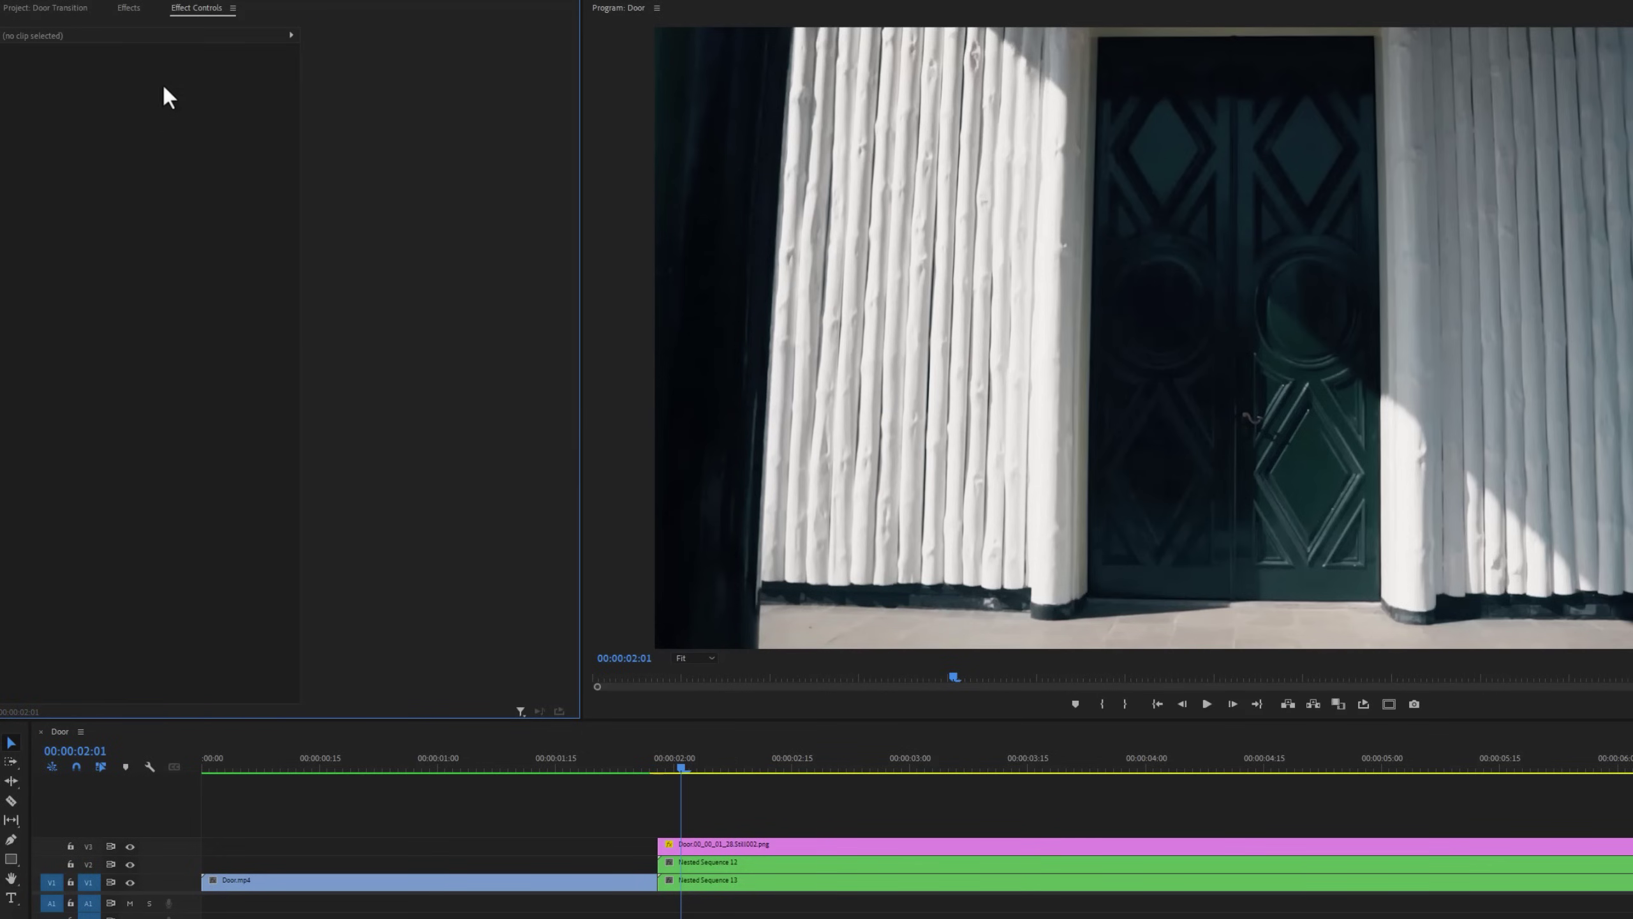
Apply the Transform effect to both Nested Sequence 12 and Nested Sequence 13
click(132, 9)
click(76, 26)
text(transform)
drag(78, 136, 715, 879)
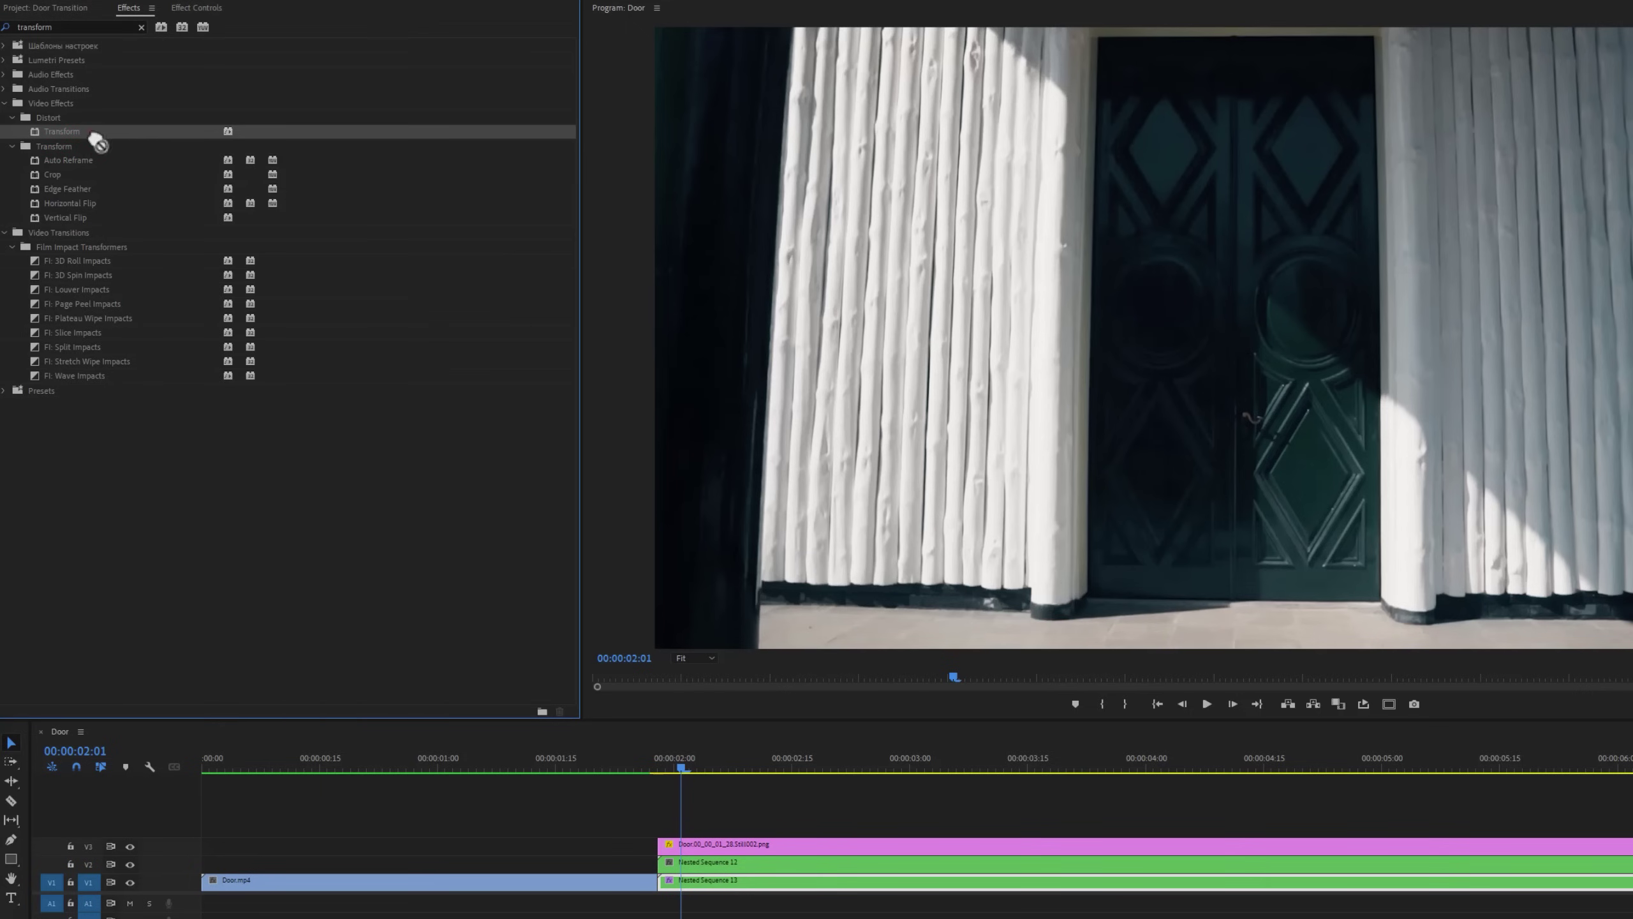
drag(96, 134, 709, 861)
Keyframe Nested Sequence 12's Position at 00:00:01:28 and slide X to 1224 at 00:00:02:18
click(210, 9)
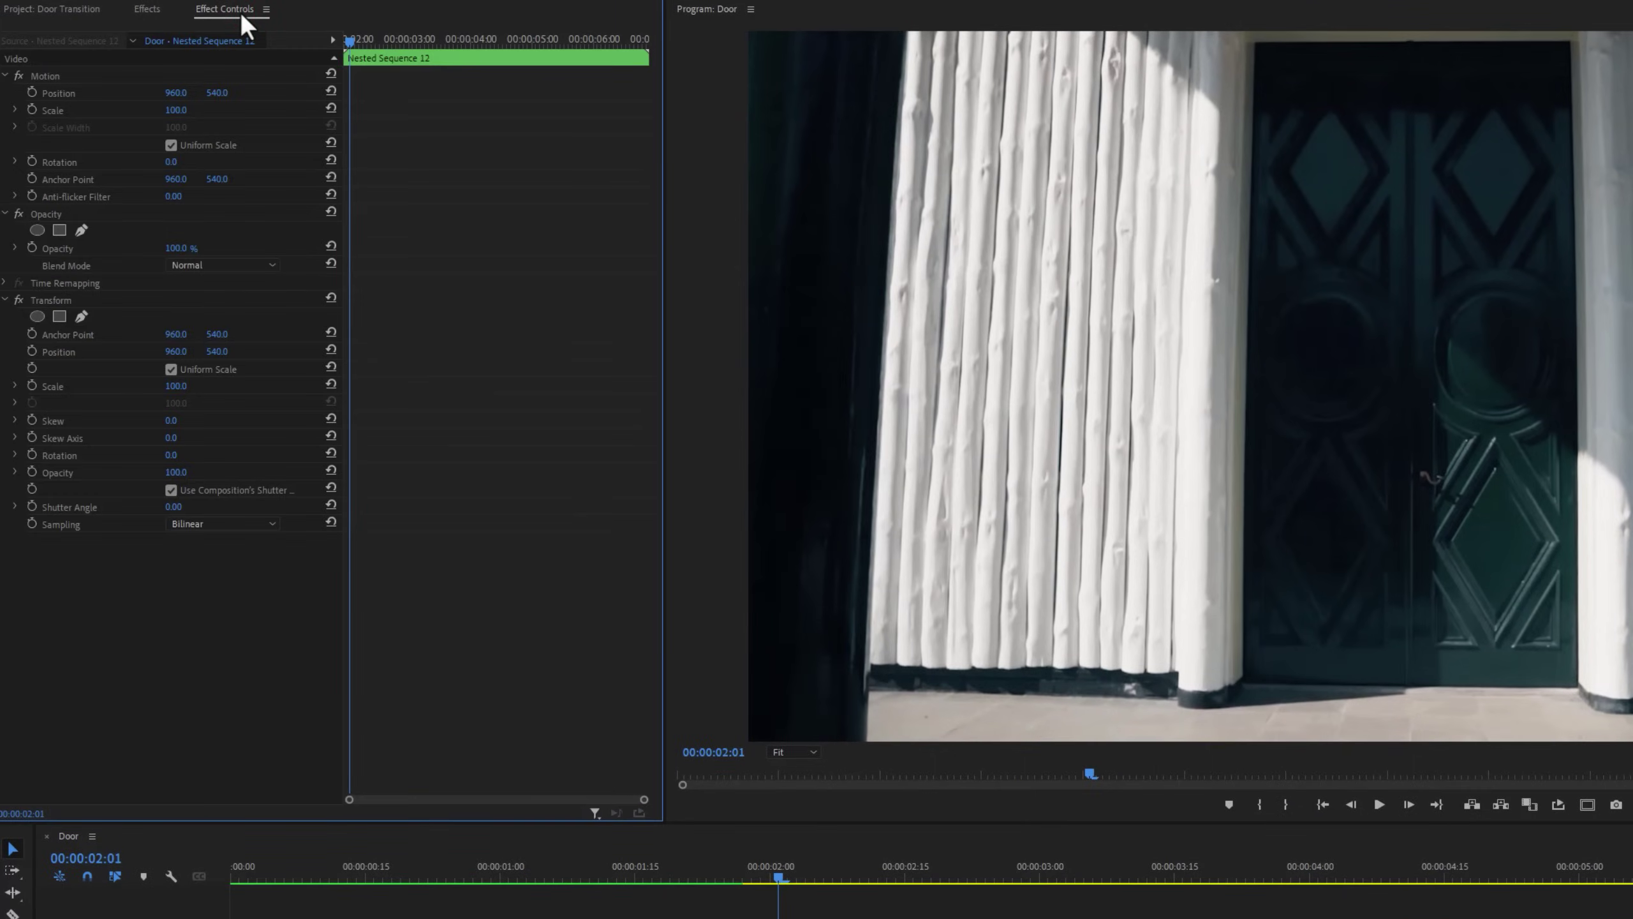
drag(357, 44, 338, 40)
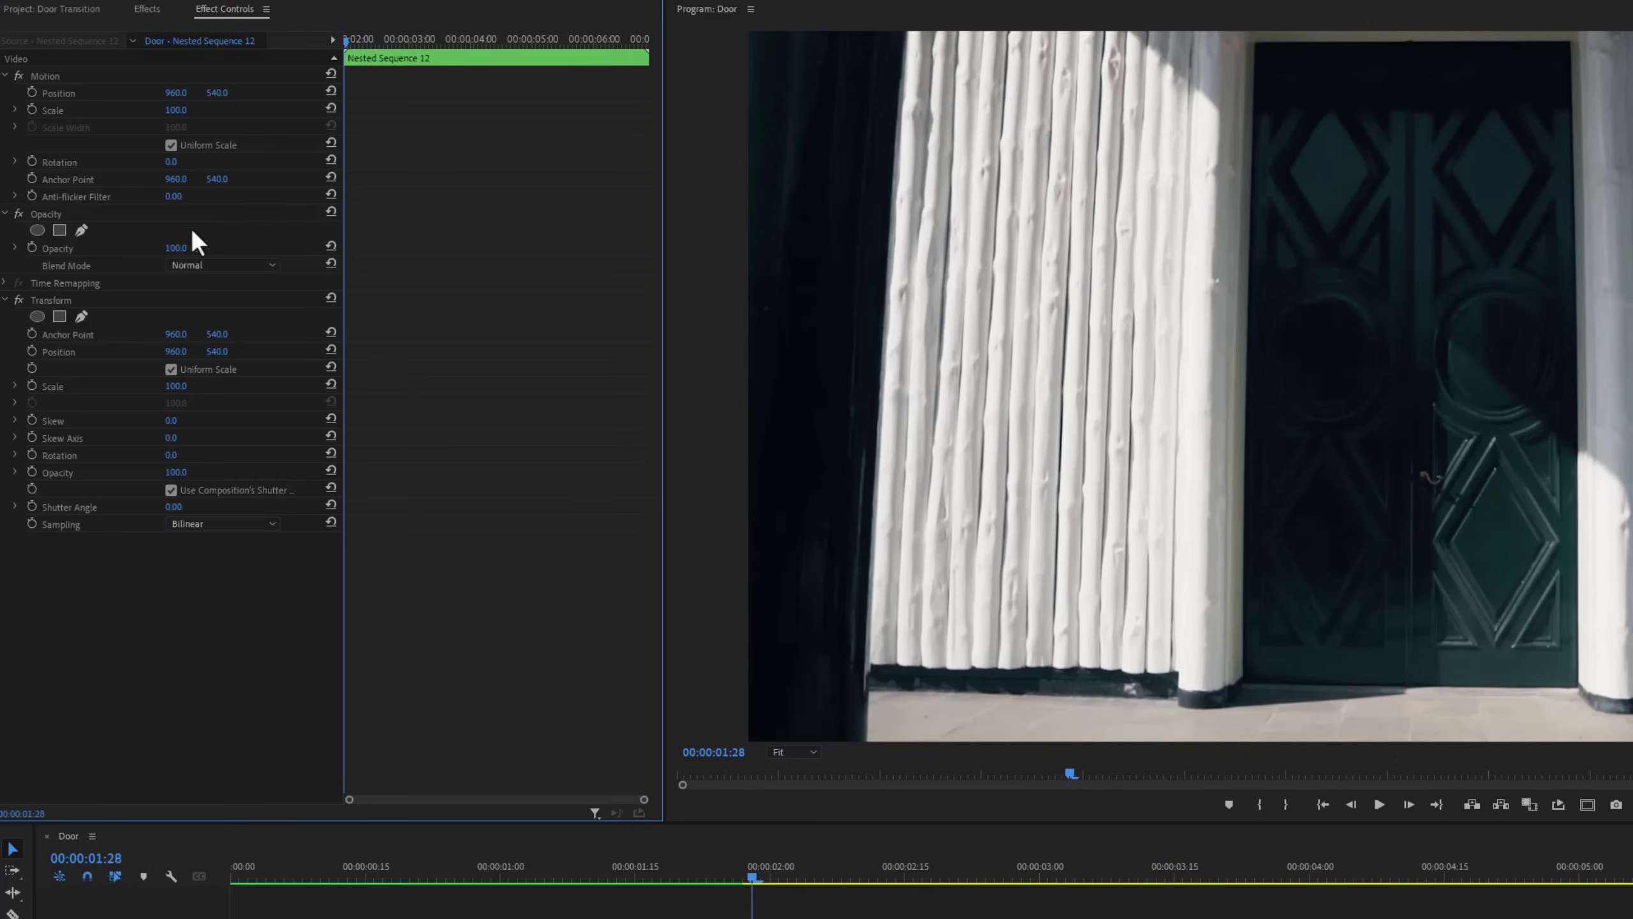
click(74, 300)
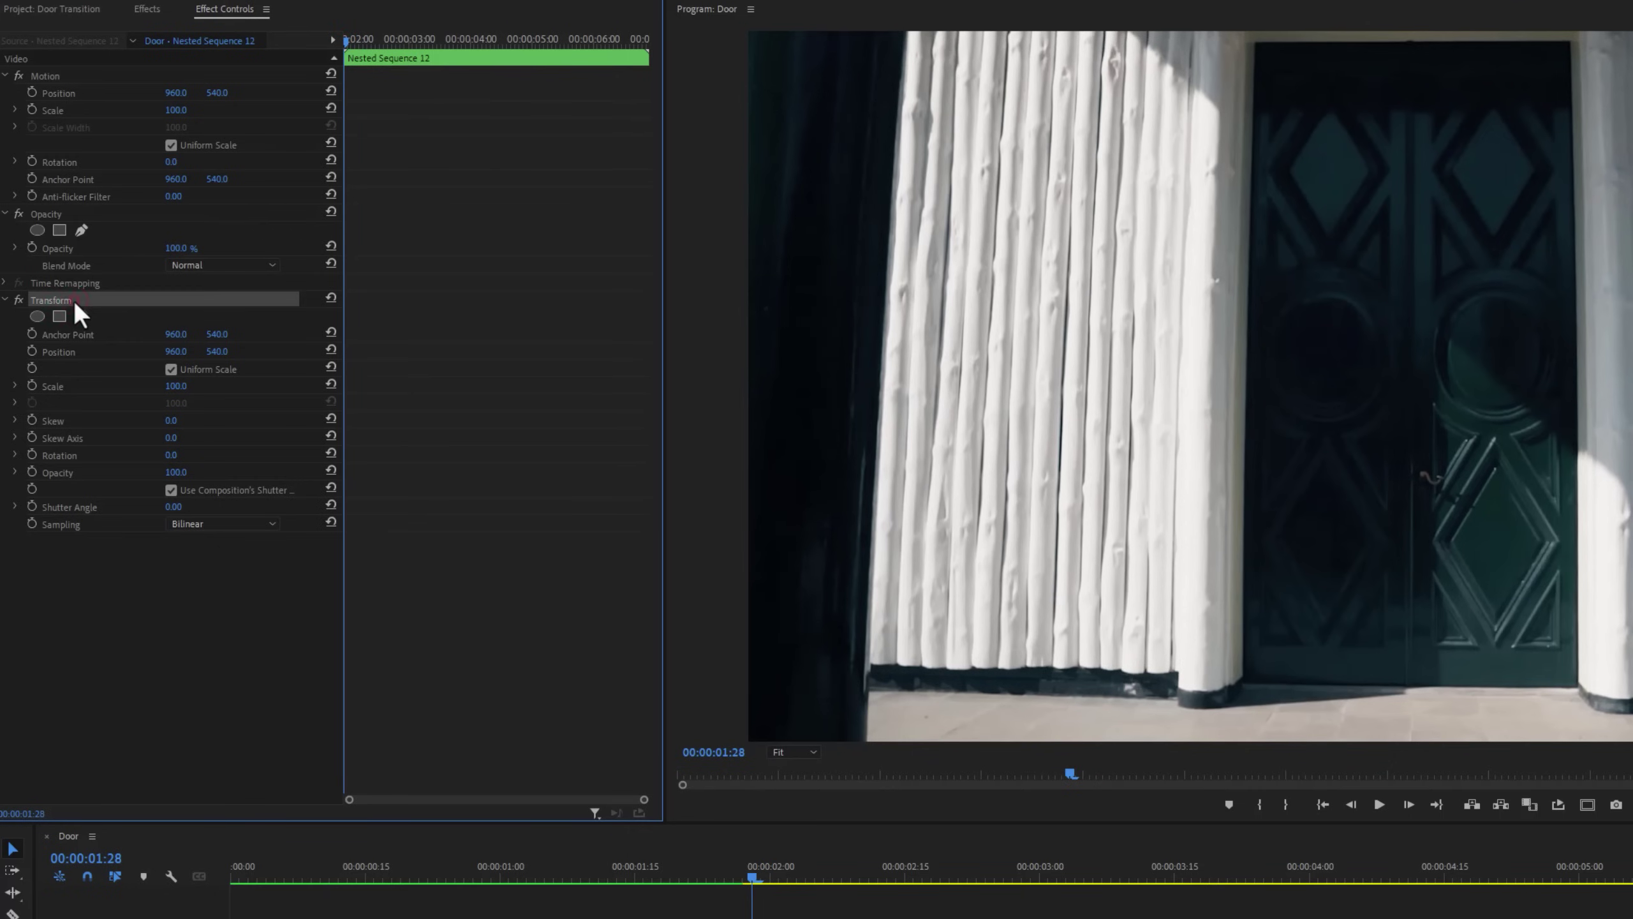
click(32, 351)
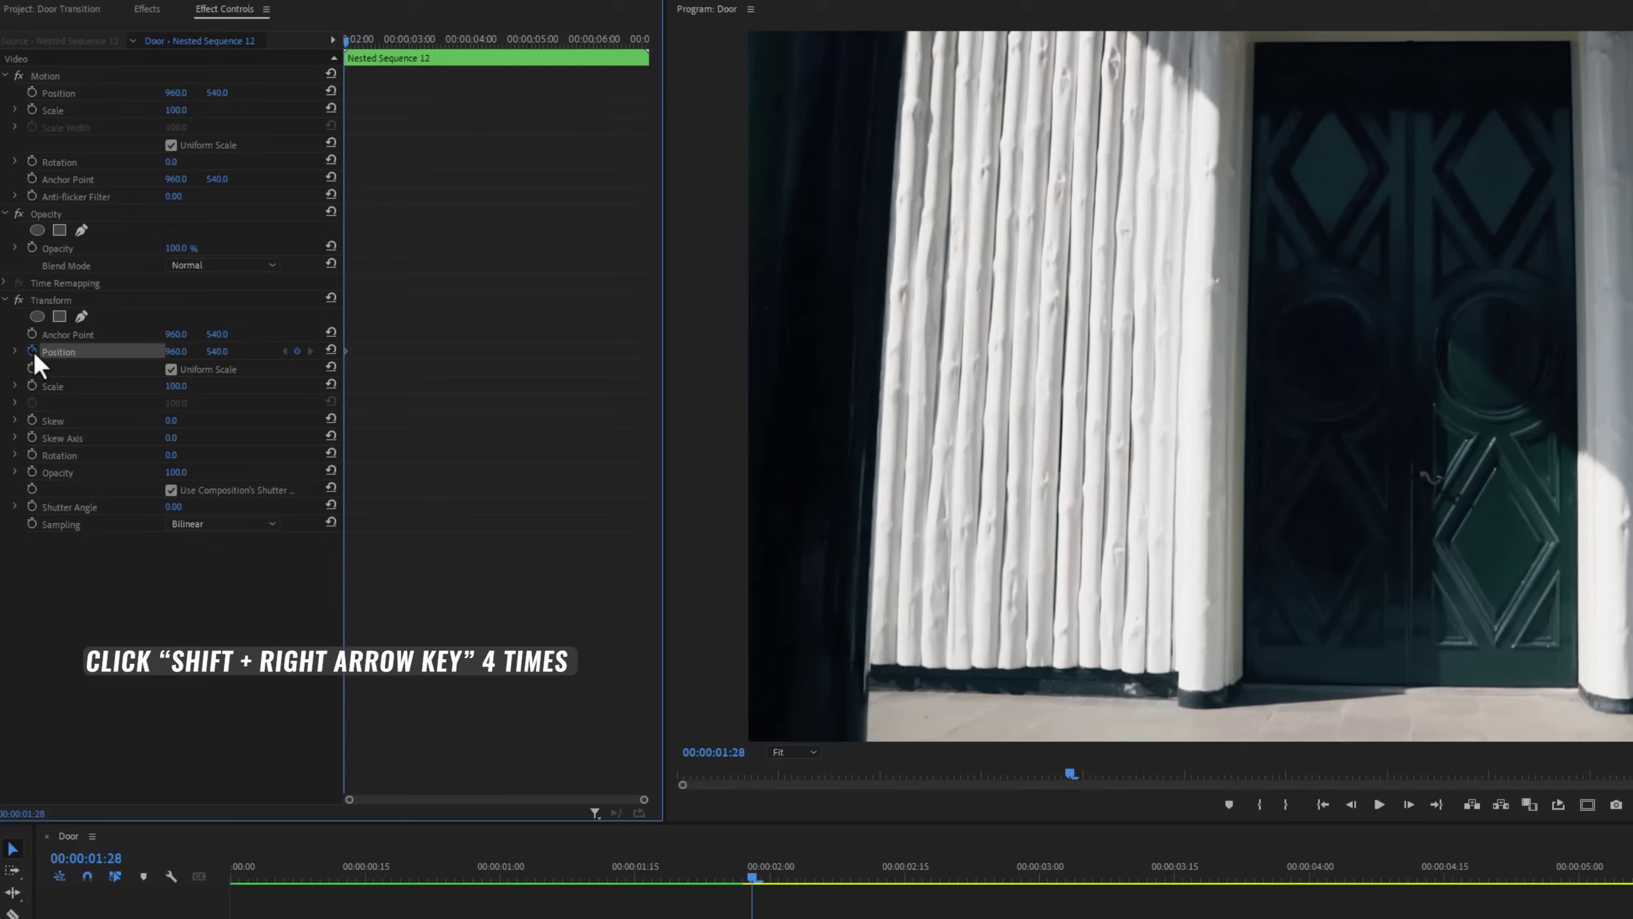
key(shift+Right)
key(shift+Right)
key(shift+Right)
key(shift+Right)
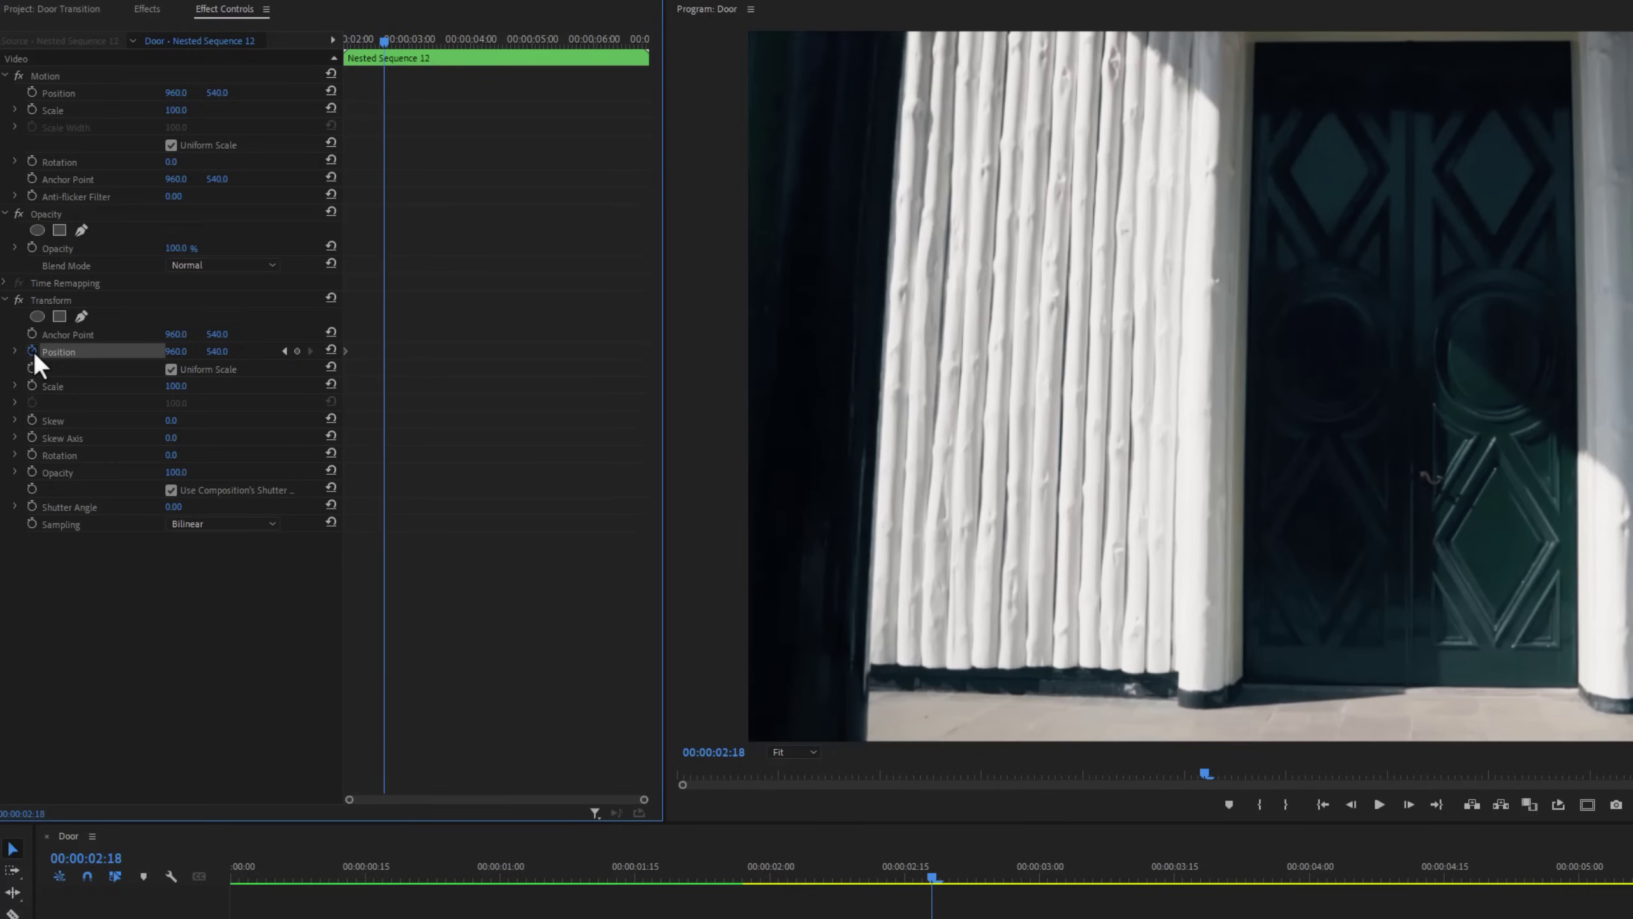
drag(176, 350, 346, 350)
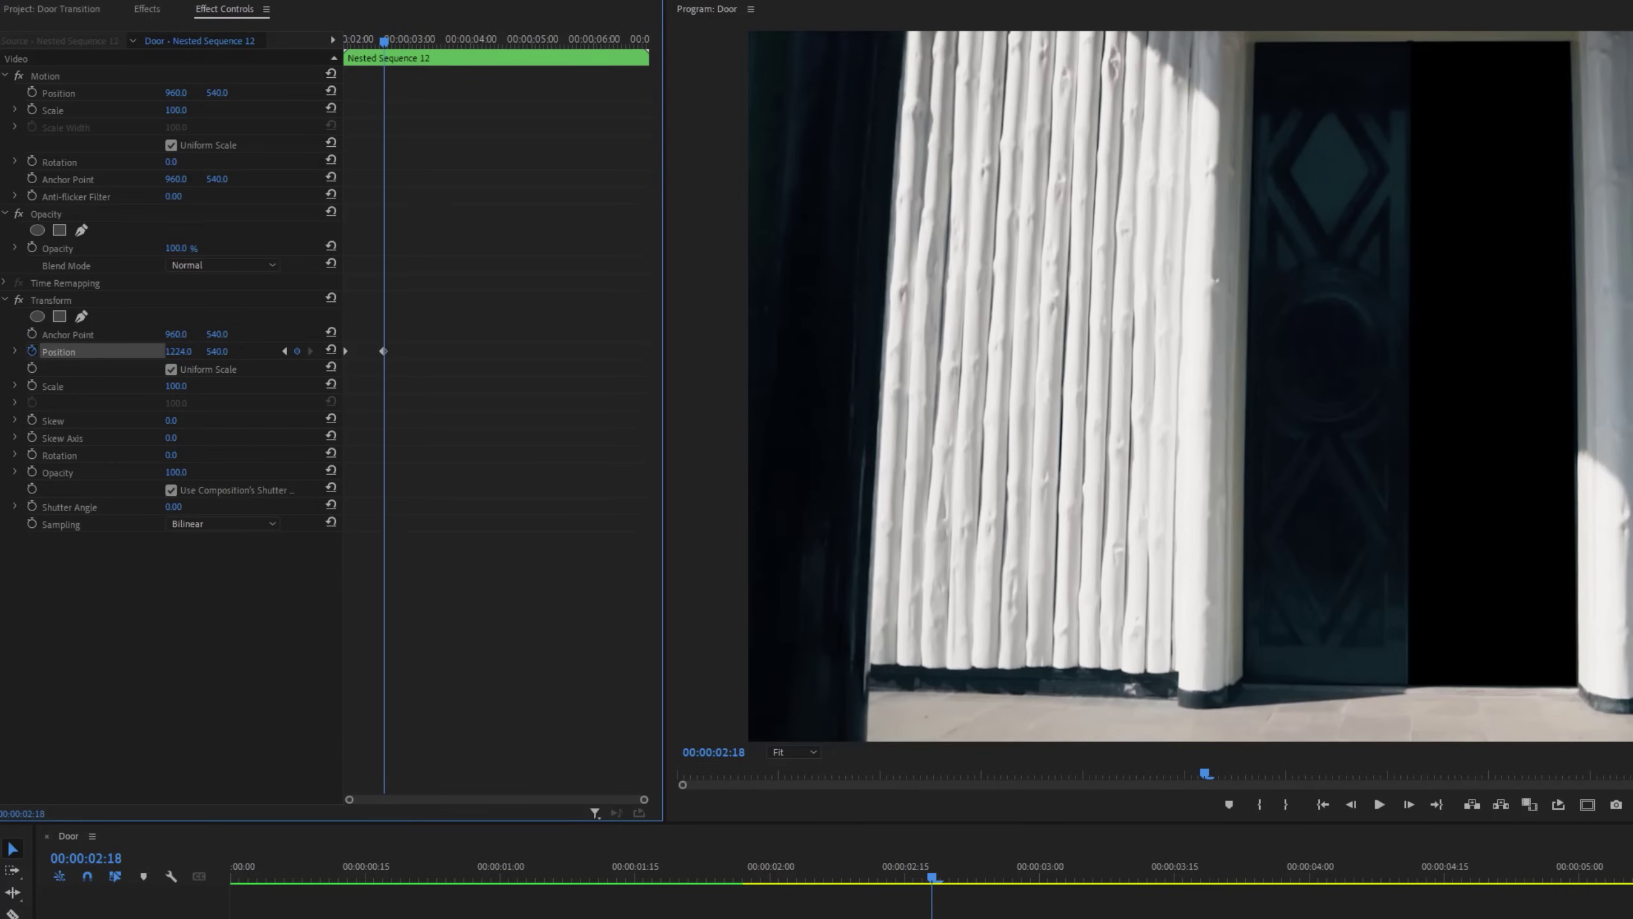
Ease in the end Position keyframe and ease out the first one
right_click(382, 351)
mouse_move(457, 494)
click(614, 590)
right_click(346, 351)
mouse_move(454, 492)
click(590, 606)
Turn off Use Composition's Shutter Angle, set Shutter Angle to 180, and return to 00:00:01:28
click(171, 490)
click(168, 506)
text(180)
key(Return)
mouse_move(380, 42)
mouse_down()
mouse_move(336, 59)
mouse_move(368, 59)
mouse_up()
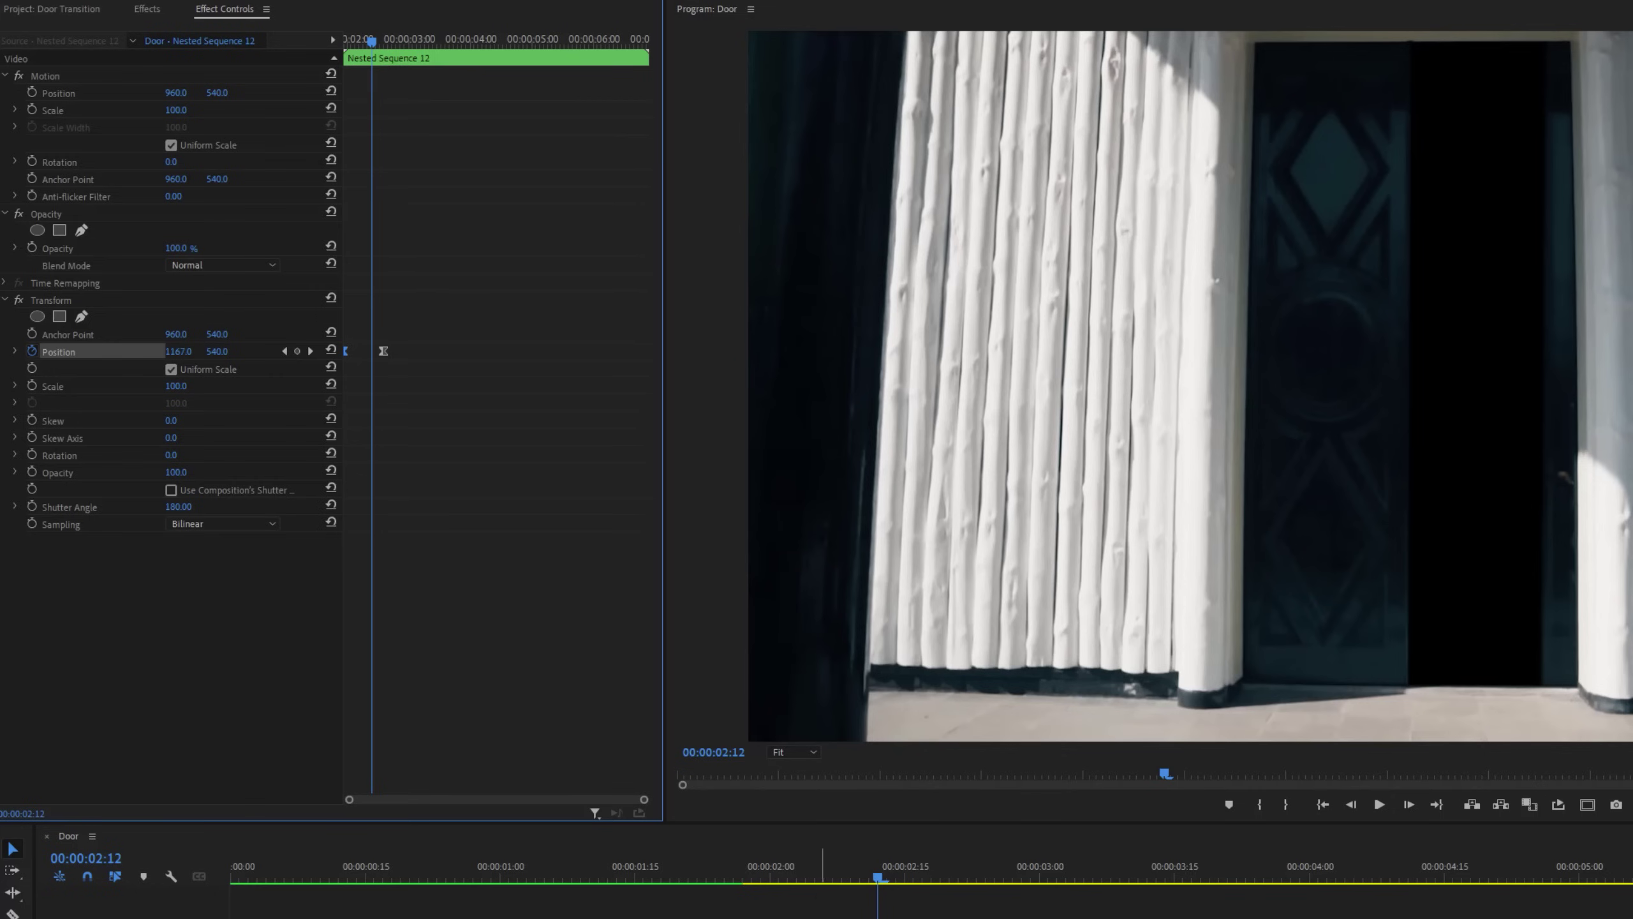
Keyframe Nested Sequence 13's Position at 00:00:01:28 and slide X to 678 at 00:00:02:18
click(877, 913)
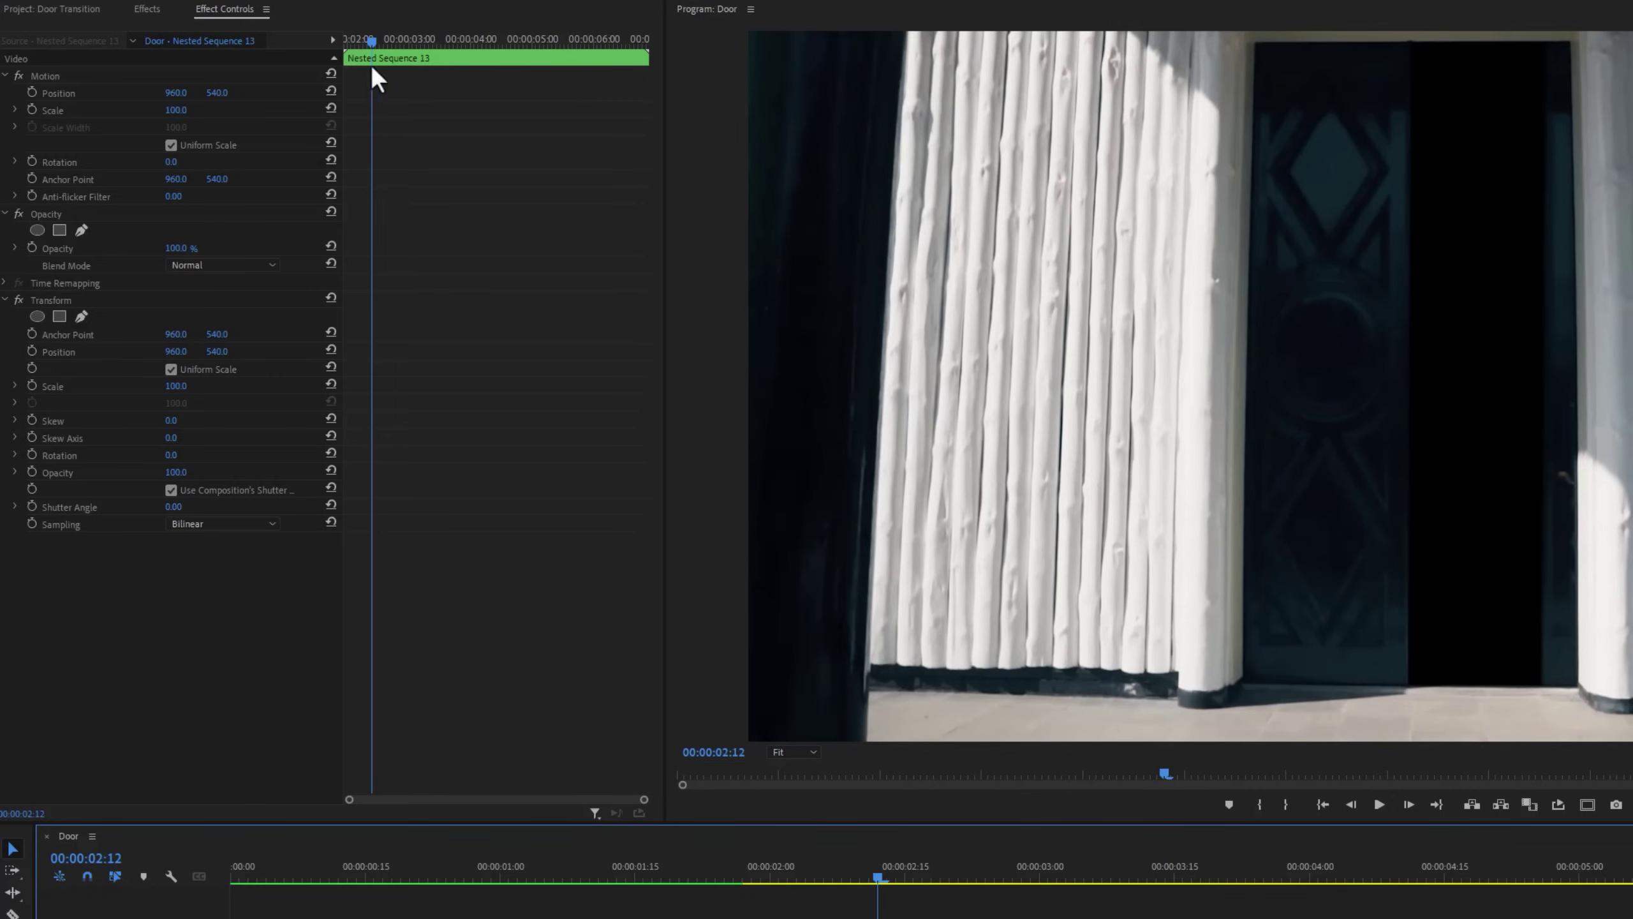
drag(371, 60, 346, 48)
click(31, 352)
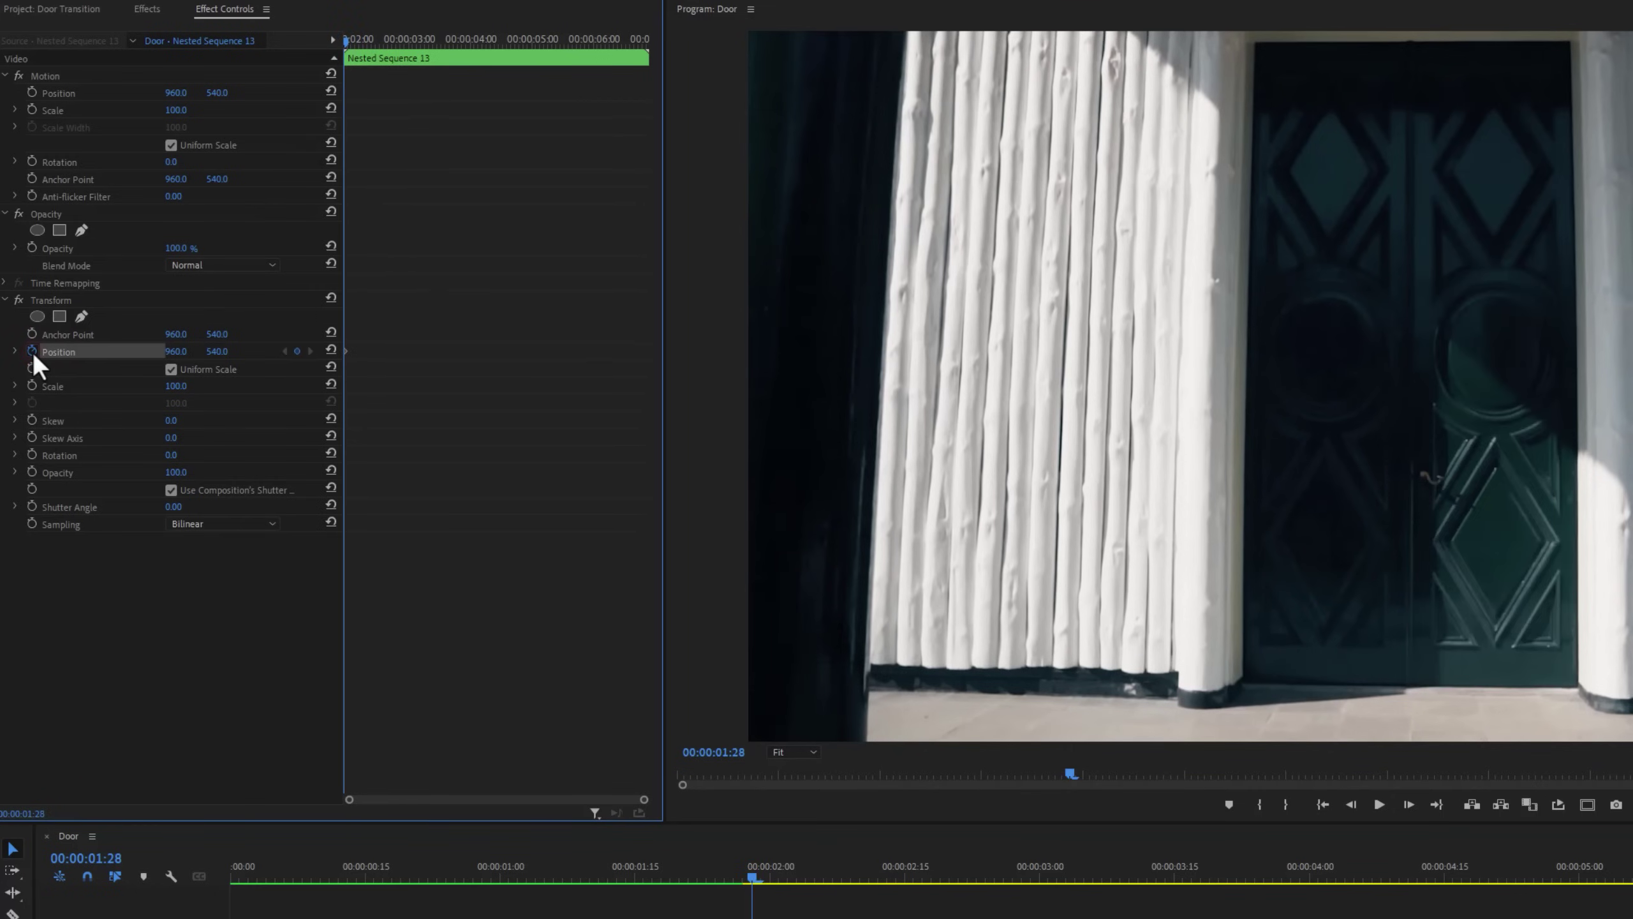
key(space)
key(space)
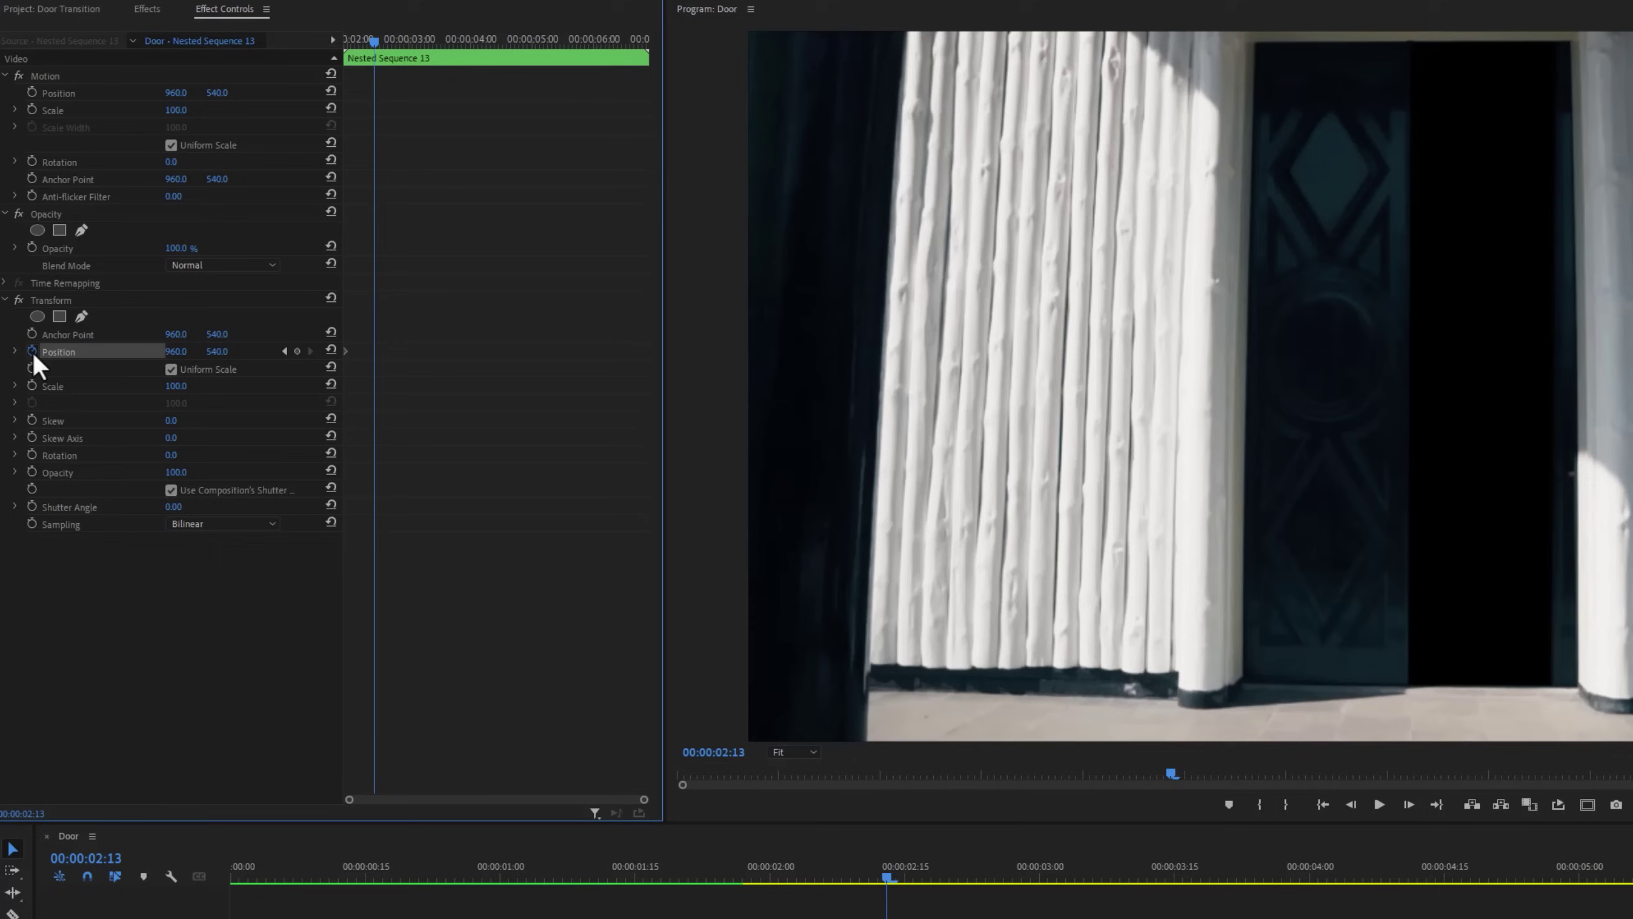
key(shift+Right)
click(176, 351)
text(800)
key(Return)
drag(175, 351, 97, 351)
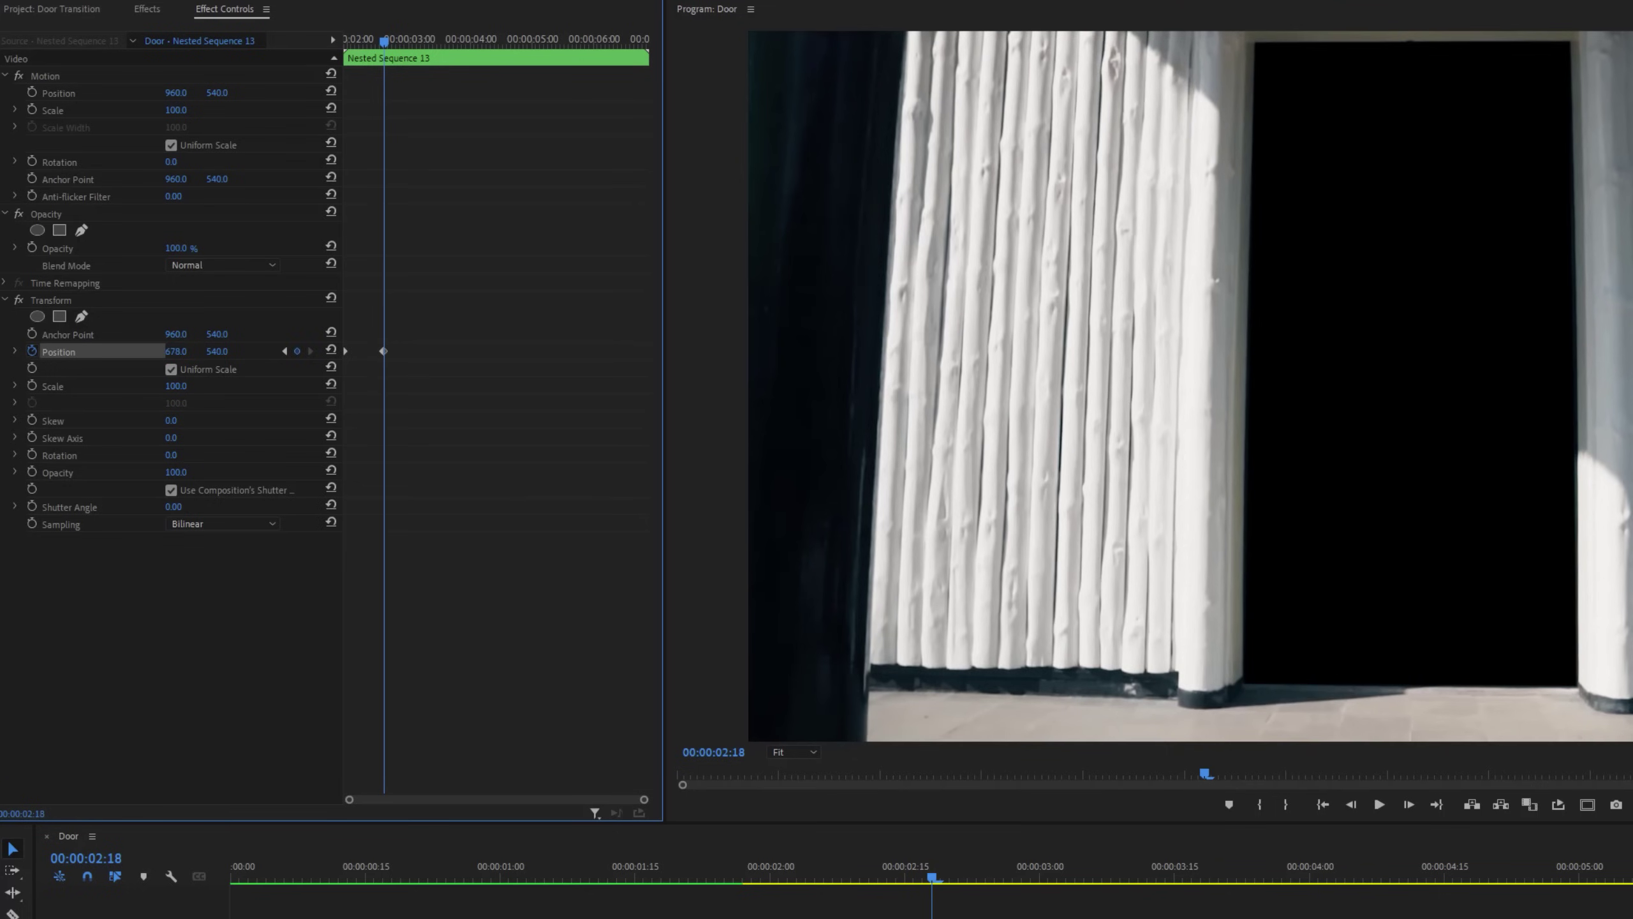
Apply easing to both of Nested Sequence 13's Position keyframes
right_click(383, 351)
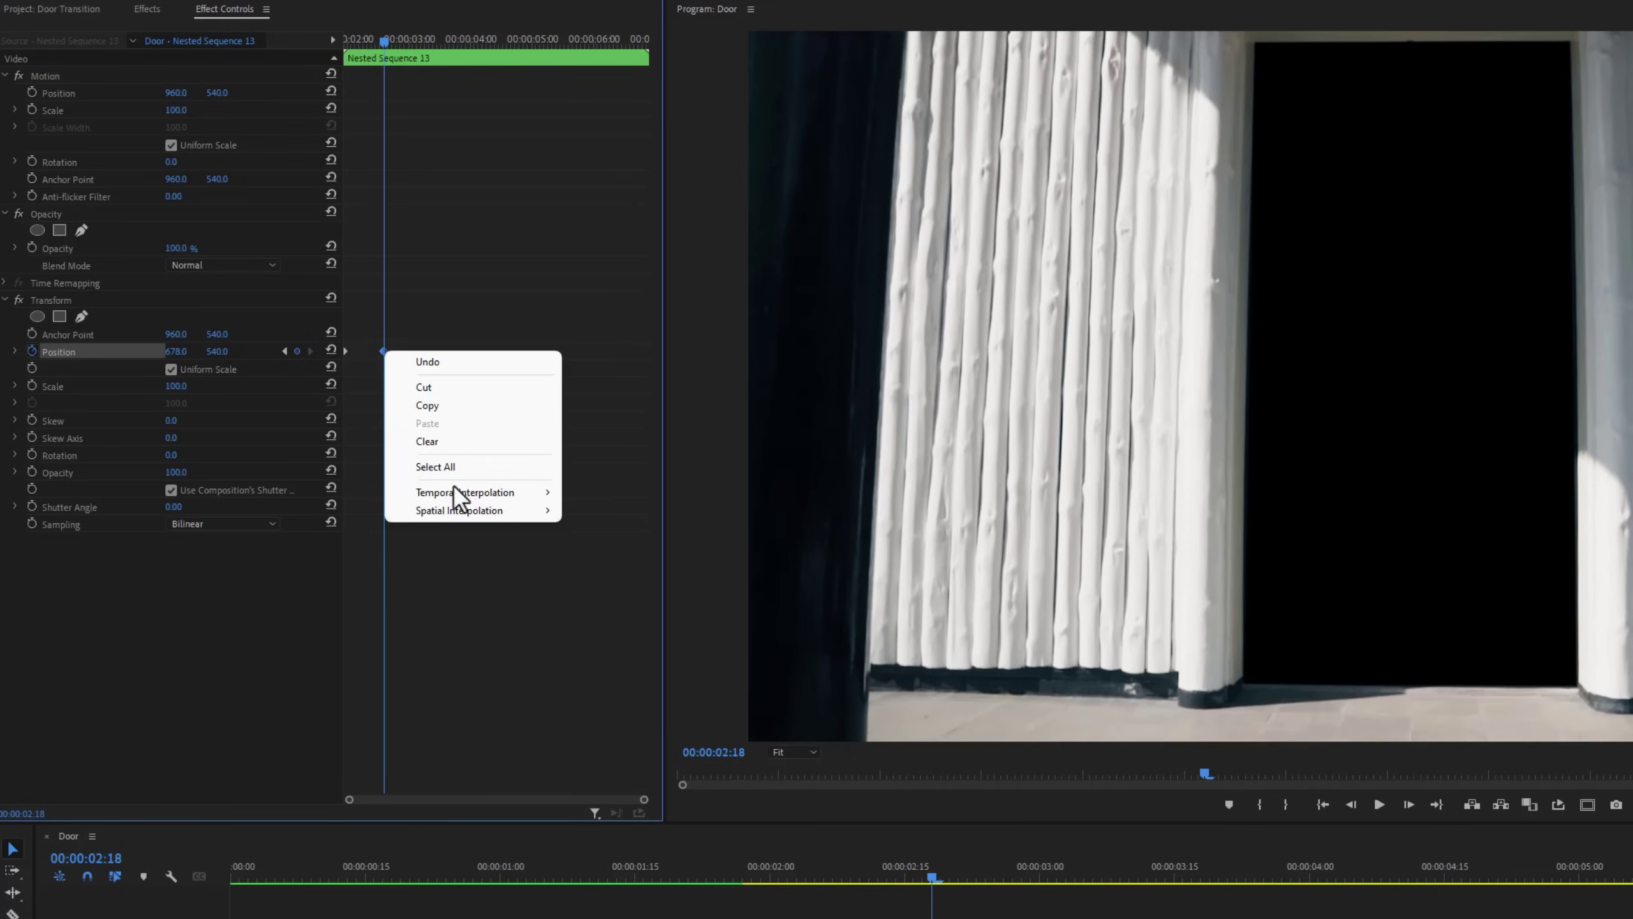
mouse_move(453, 490)
click(637, 608)
right_click(344, 352)
click(622, 593)
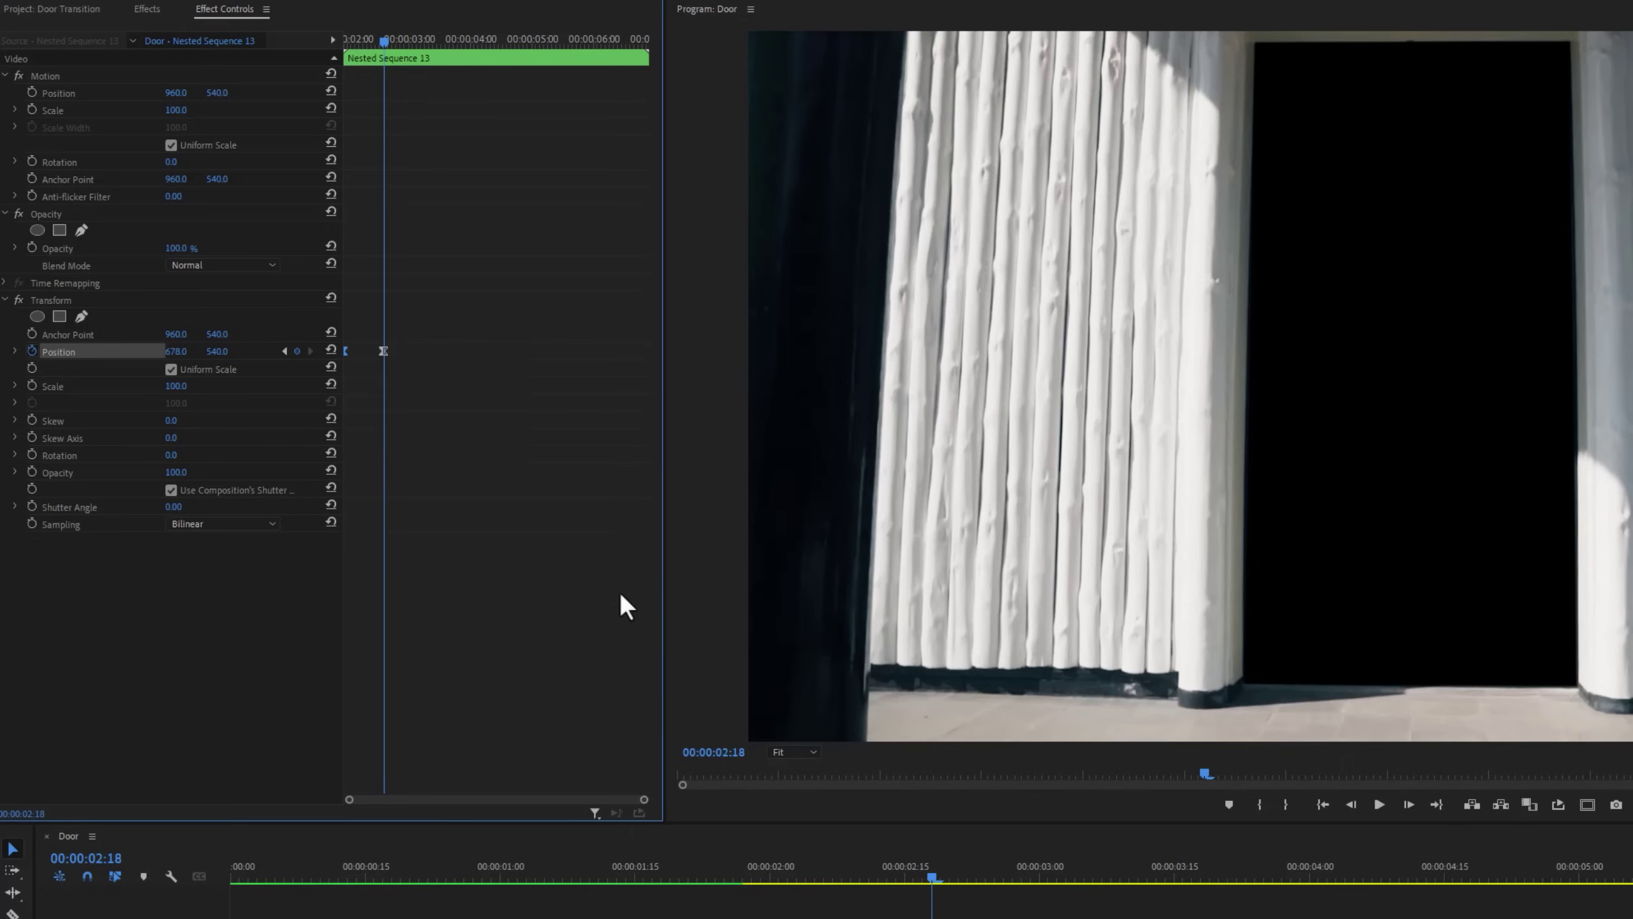
Set Shutter Angle to 180 and preview the door slide around 00:00:02:15
text(180)
key(Return)
drag(379, 38, 328, 53)
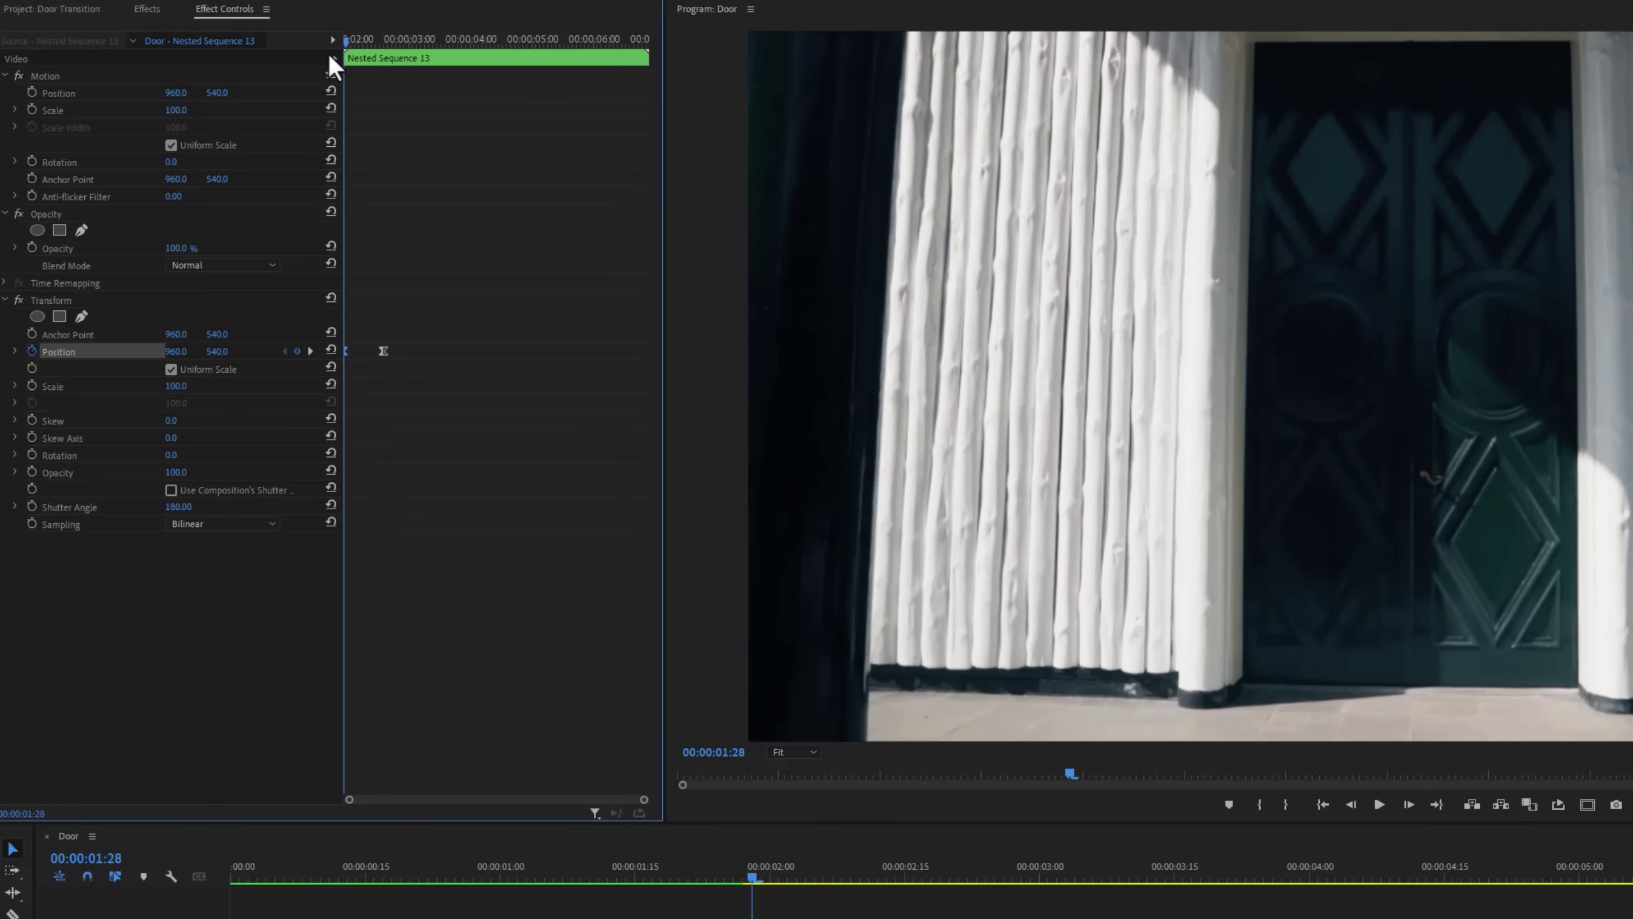
Search effects for 'basic' and drop Basic 3D onto Nested Sequence 13
click(152, 10)
click(137, 30)
text(basic)
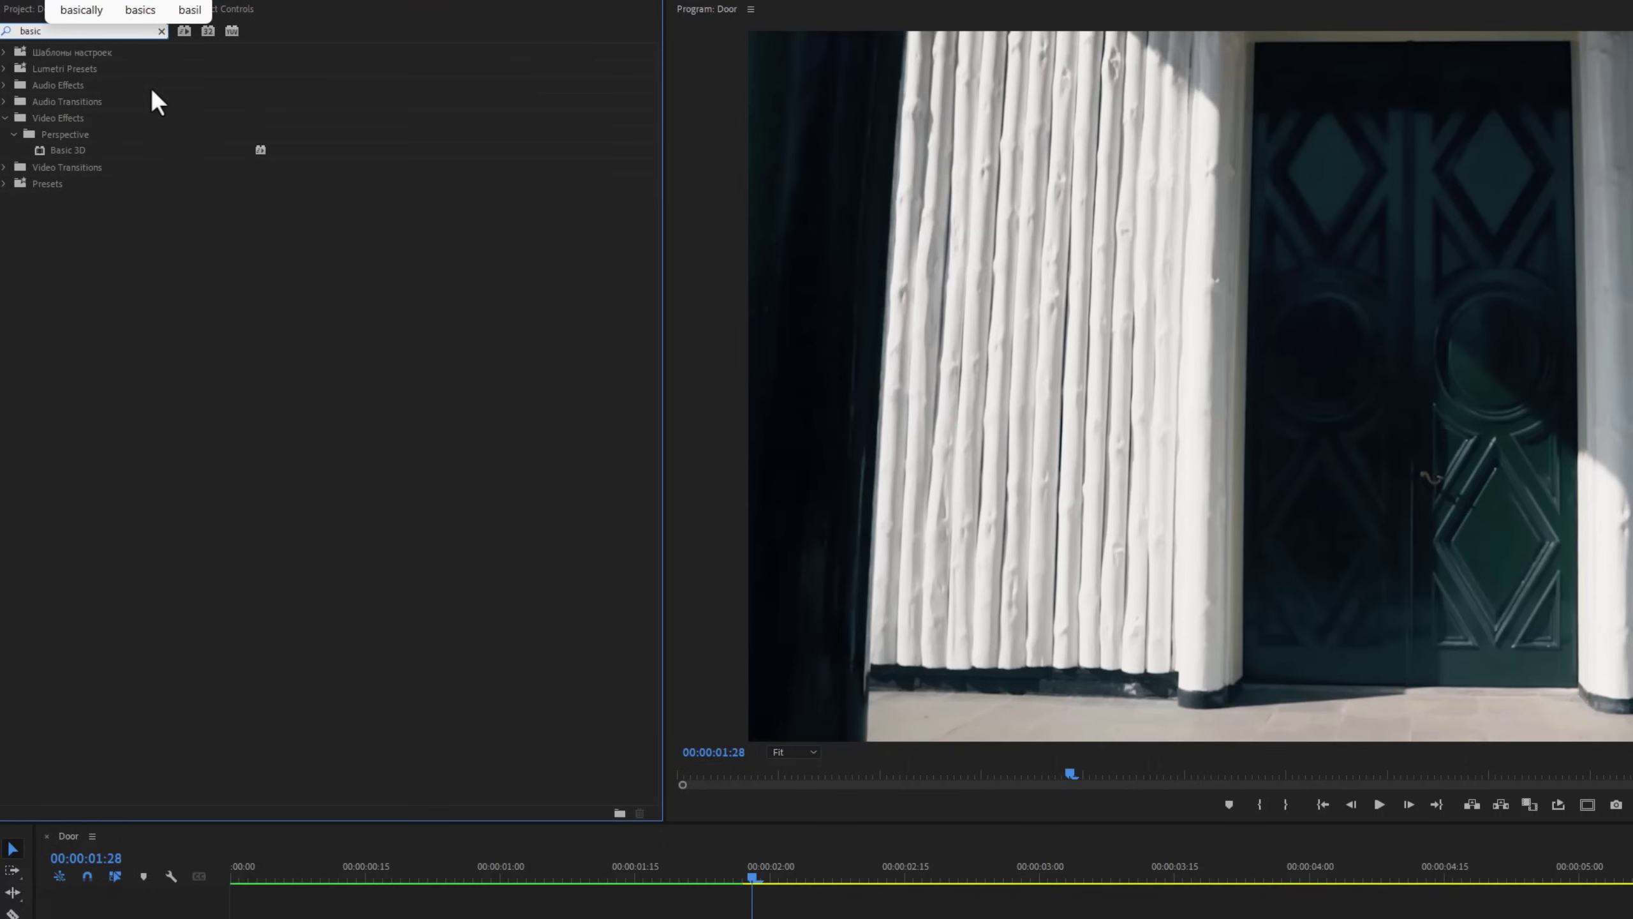
drag(96, 150, 801, 918)
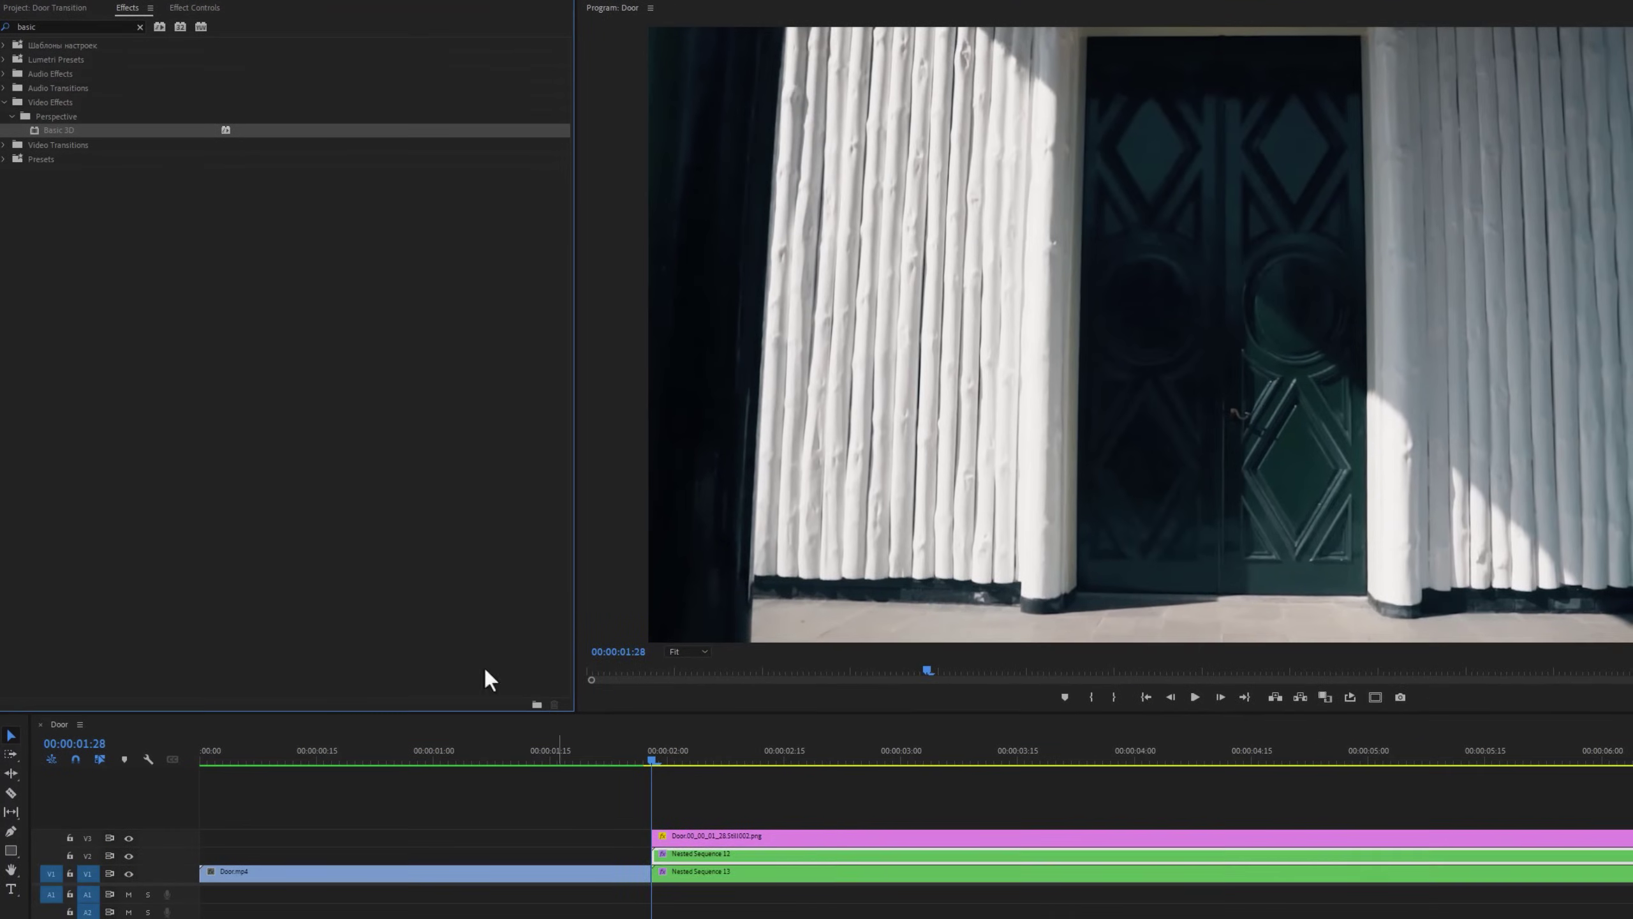
drag(93, 131, 704, 885)
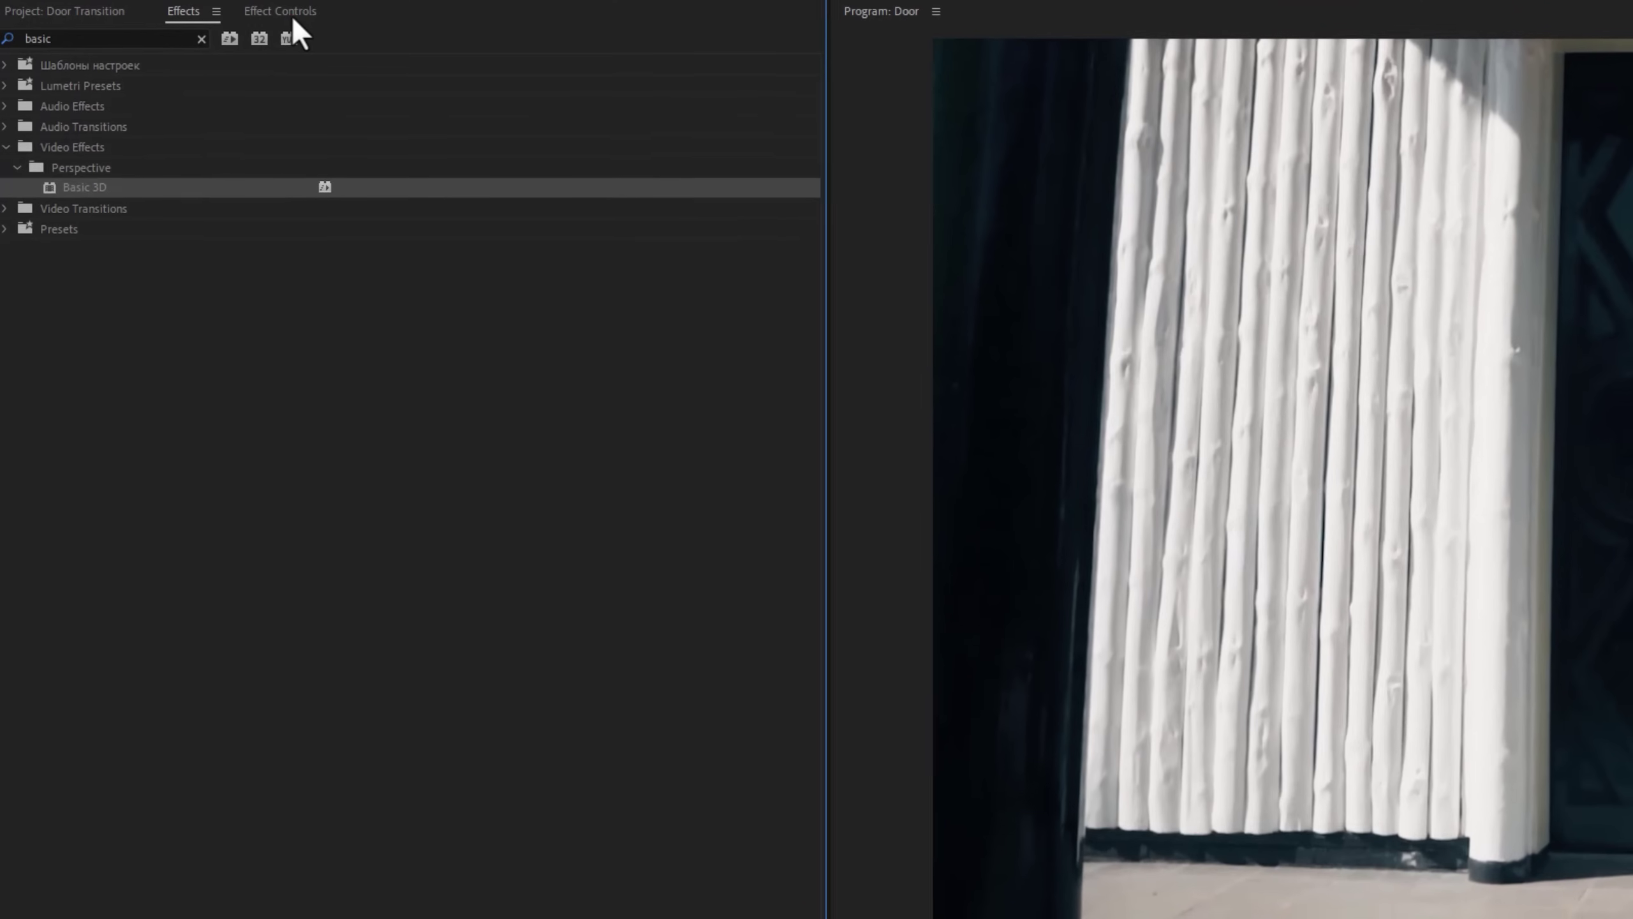
click(223, 8)
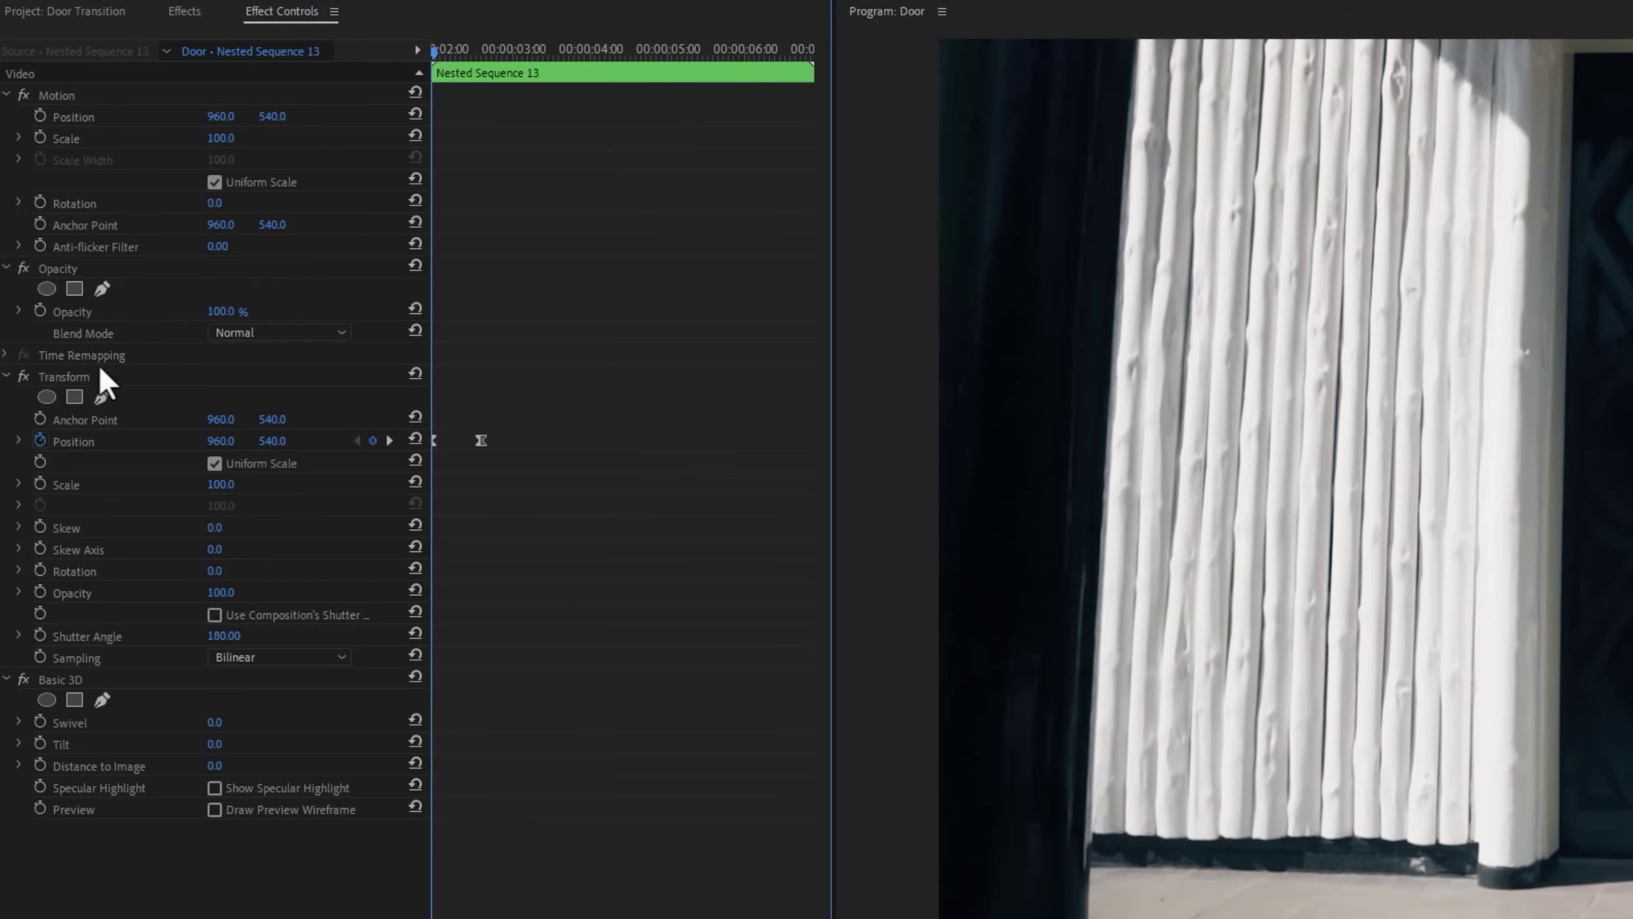
Move Transform below Basic 3D and temporarily disable it
click(5, 377)
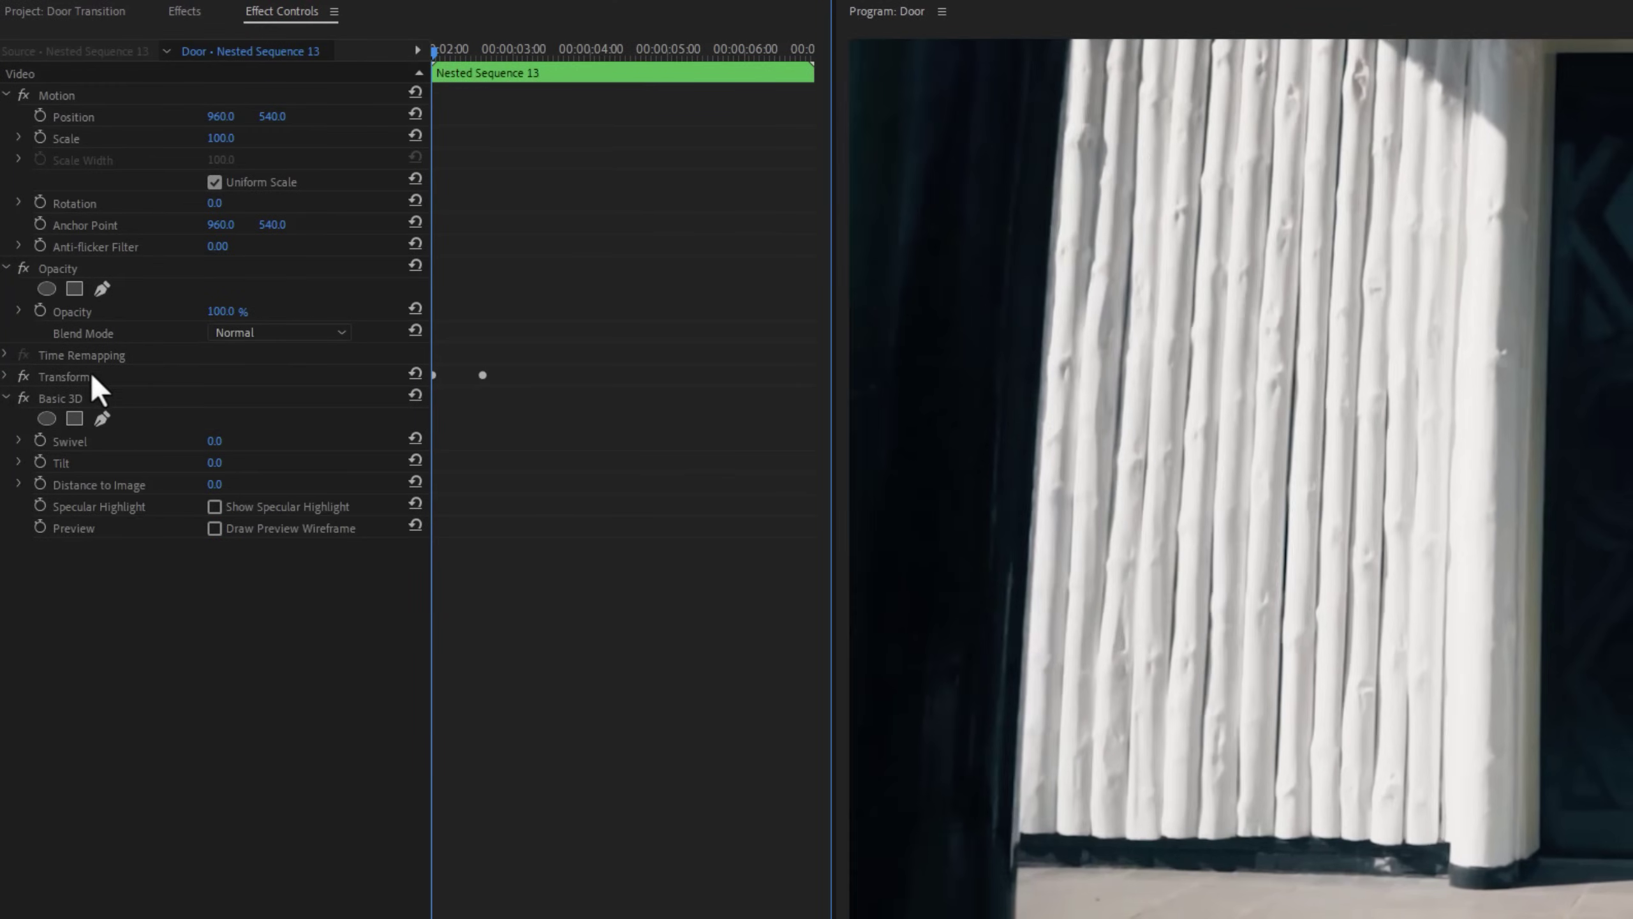
drag(89, 374, 111, 602)
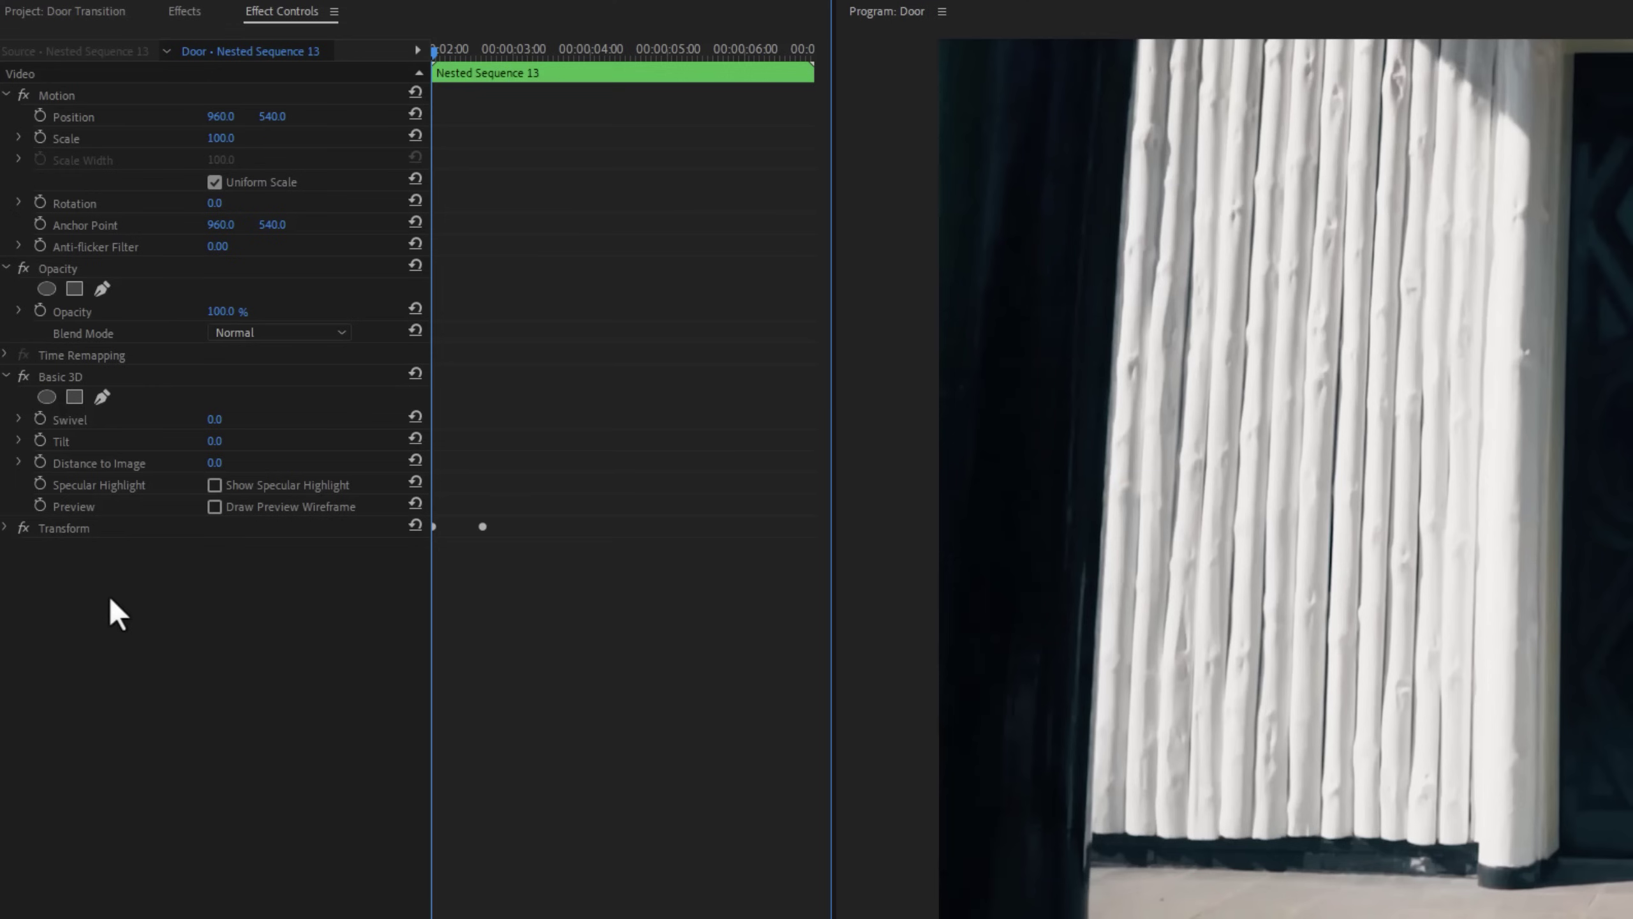
click(22, 528)
click(113, 376)
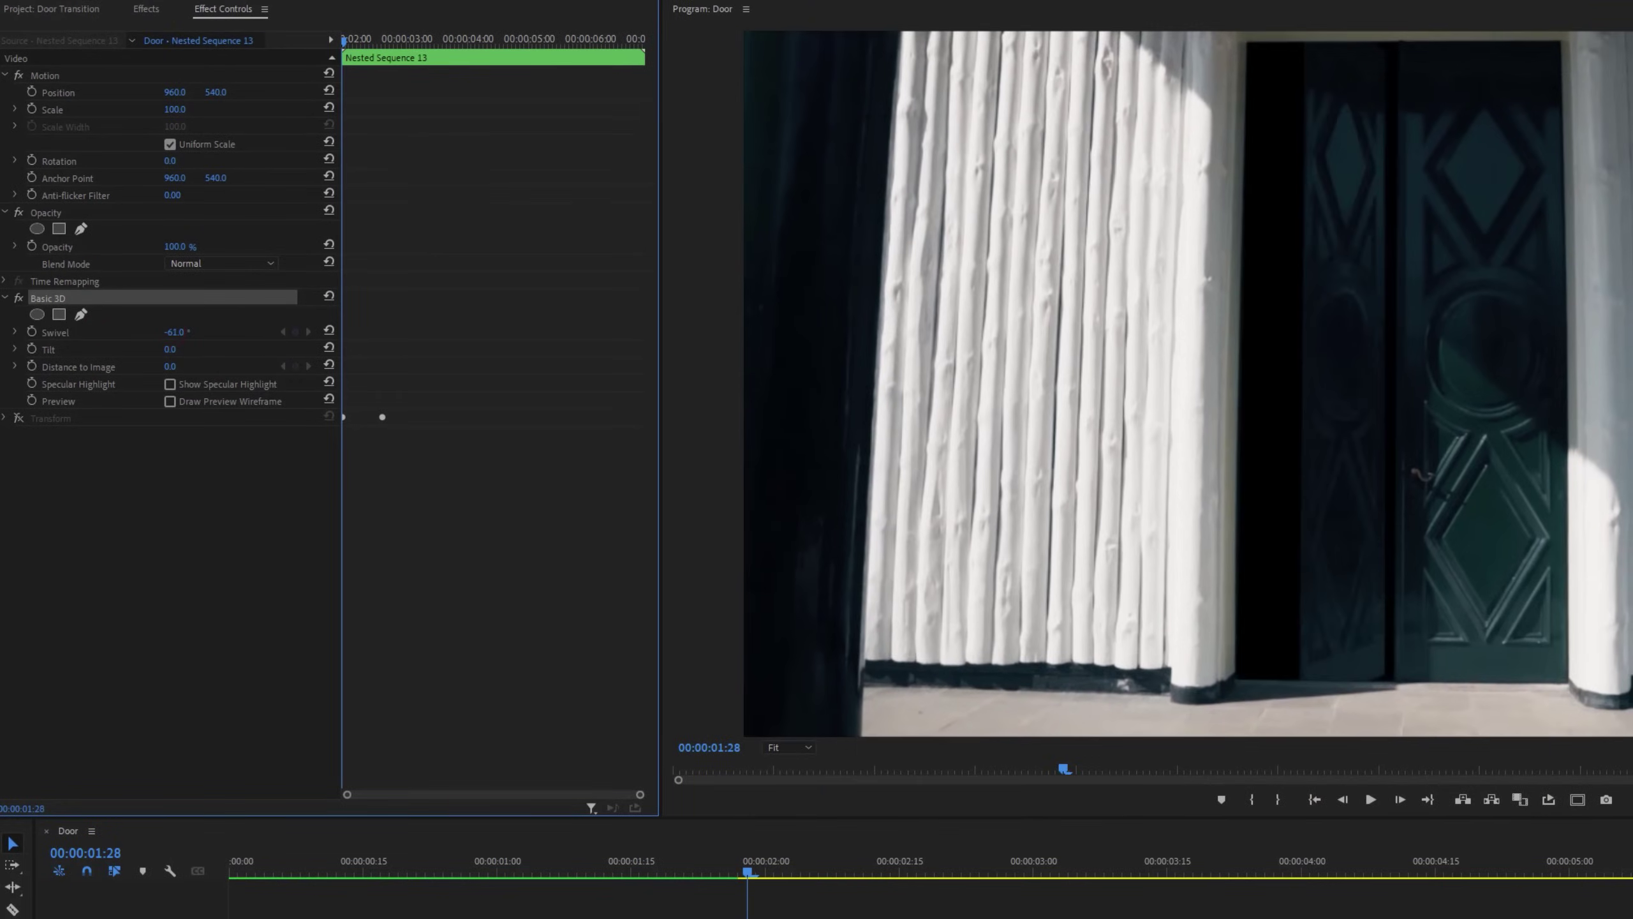
Keyframe Swivel and Distance to Image at 01:28, then set Swivel -75° and Distance 8 at 02:18
drag(173, 332, 213, 332)
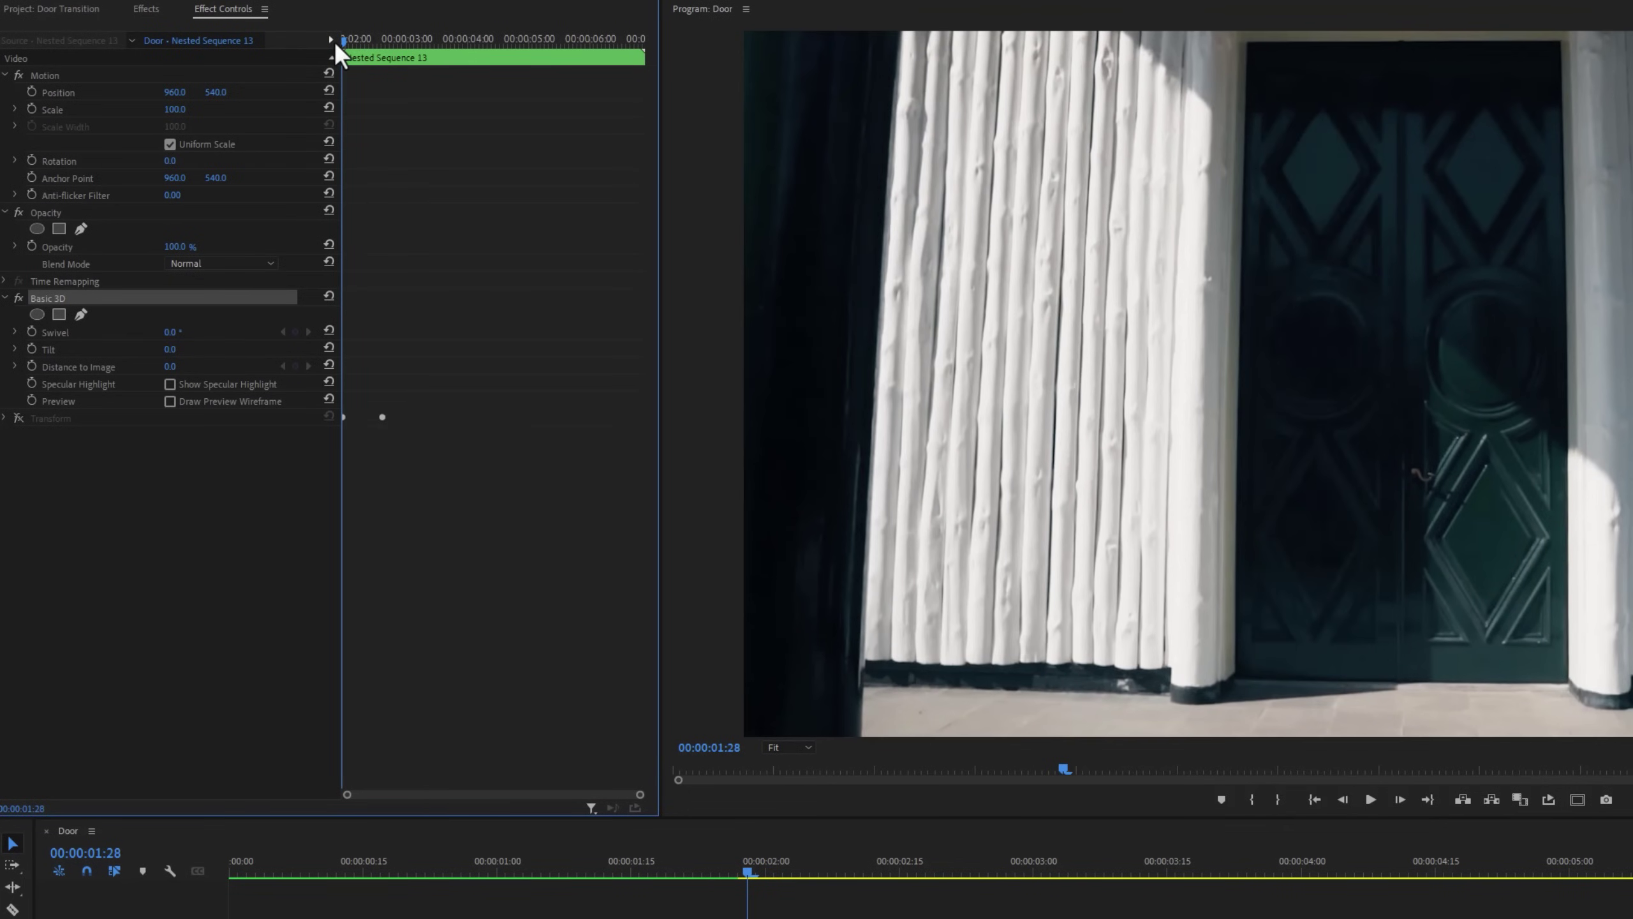
click(31, 331)
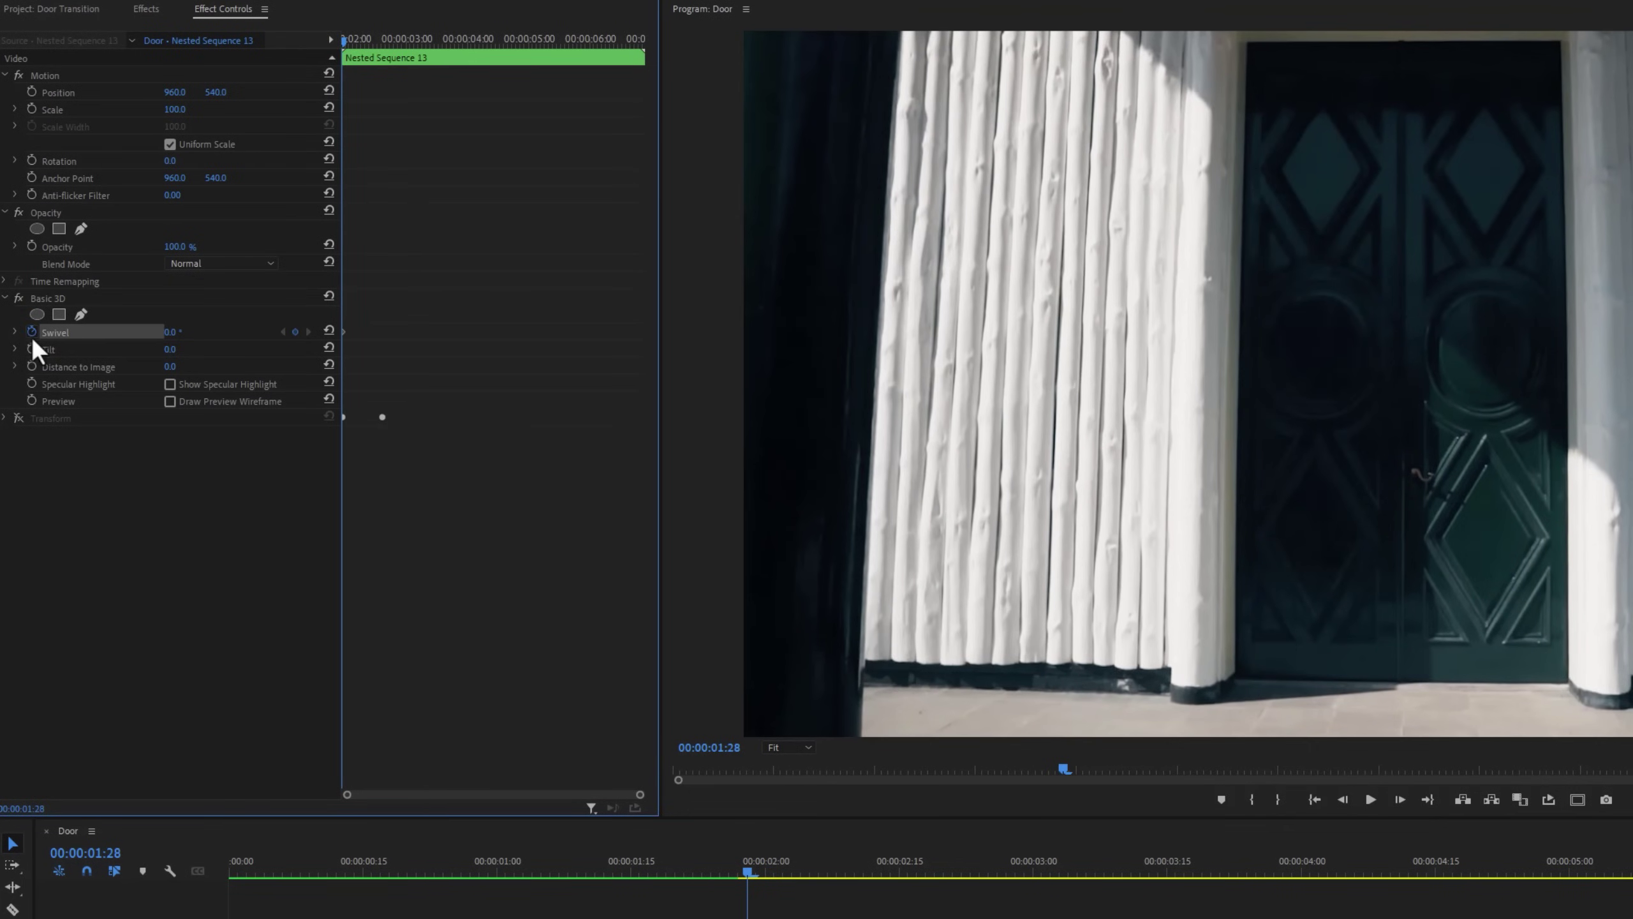
click(31, 366)
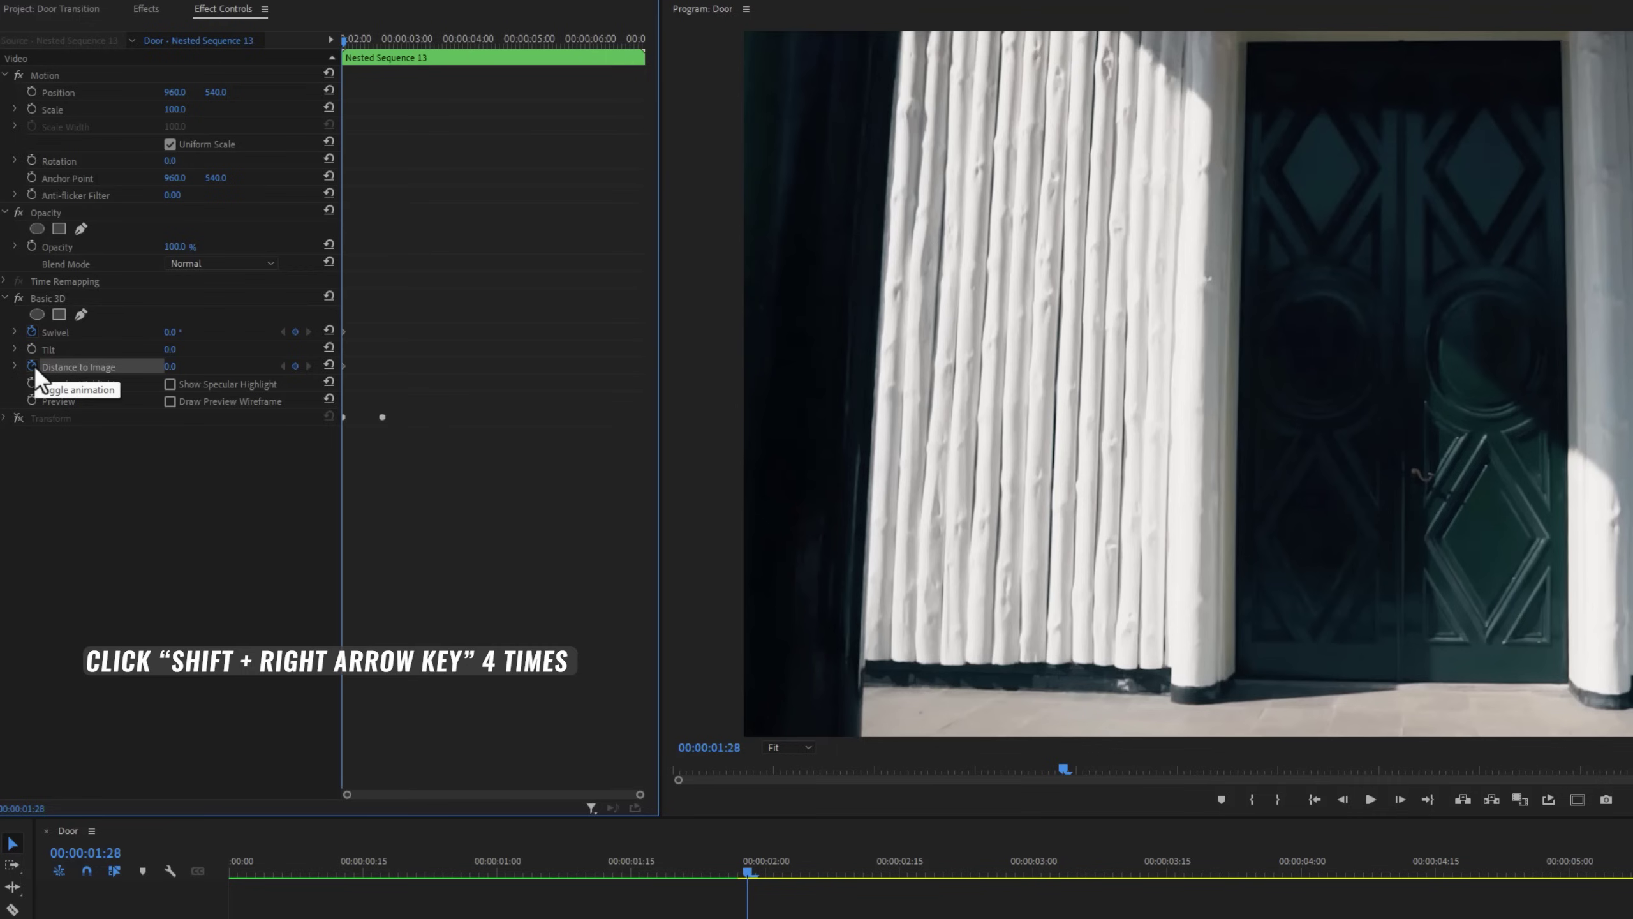
key(shift+Right)
key(shift+Right)
key(shift+Right)
key(shift+Right)
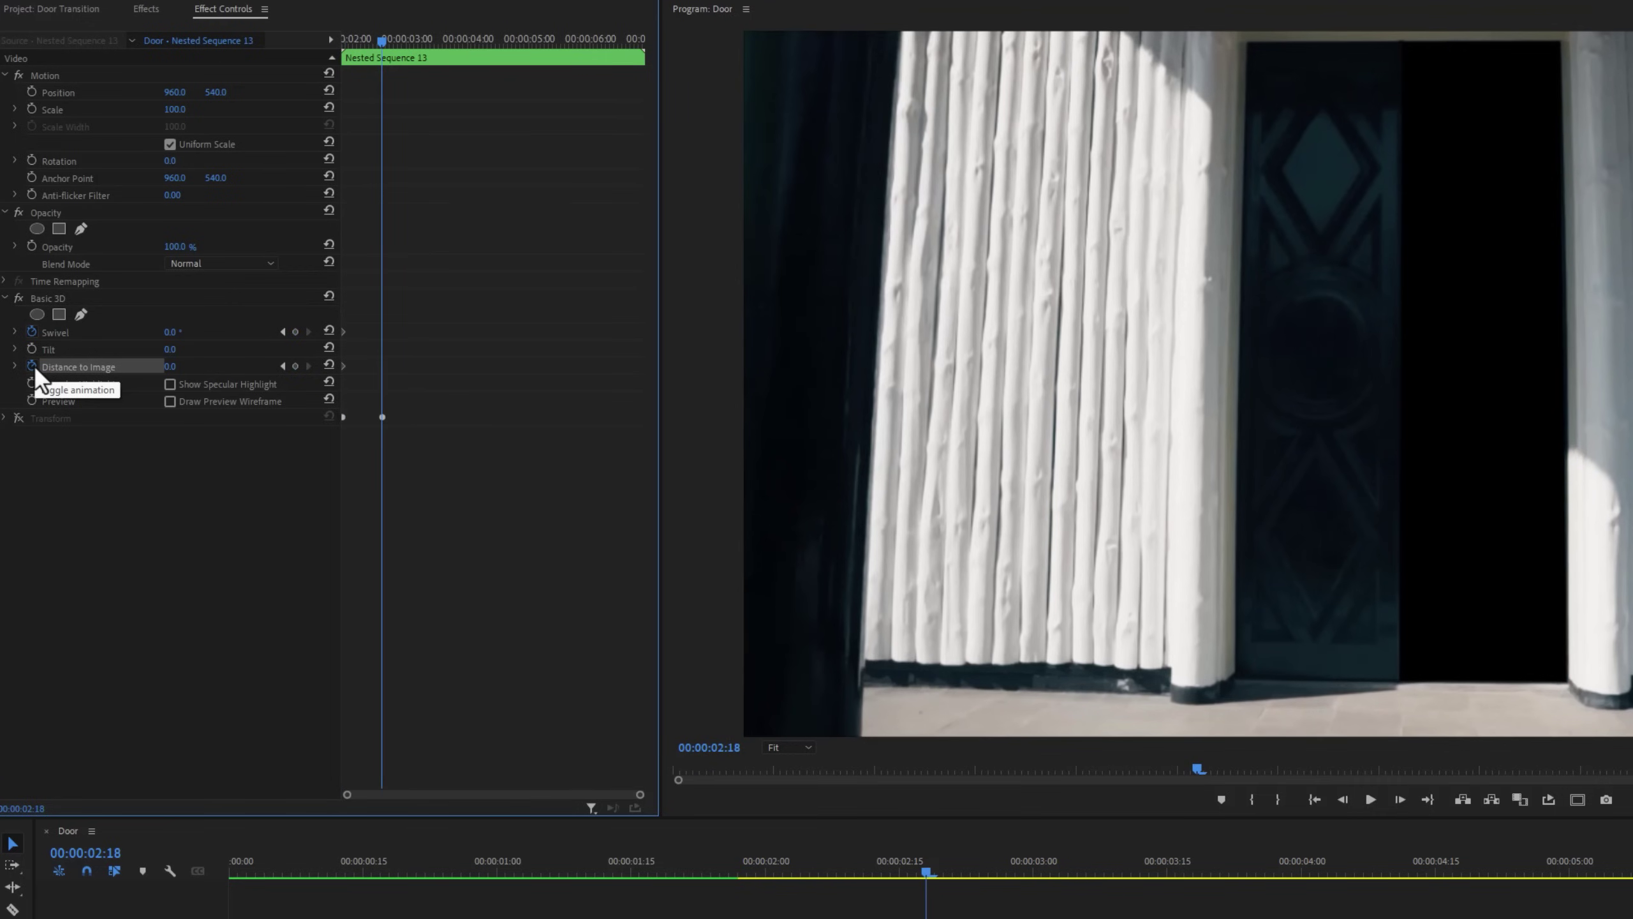
click(170, 331)
text(-53)
key(Return)
drag(174, 331, 160, 331)
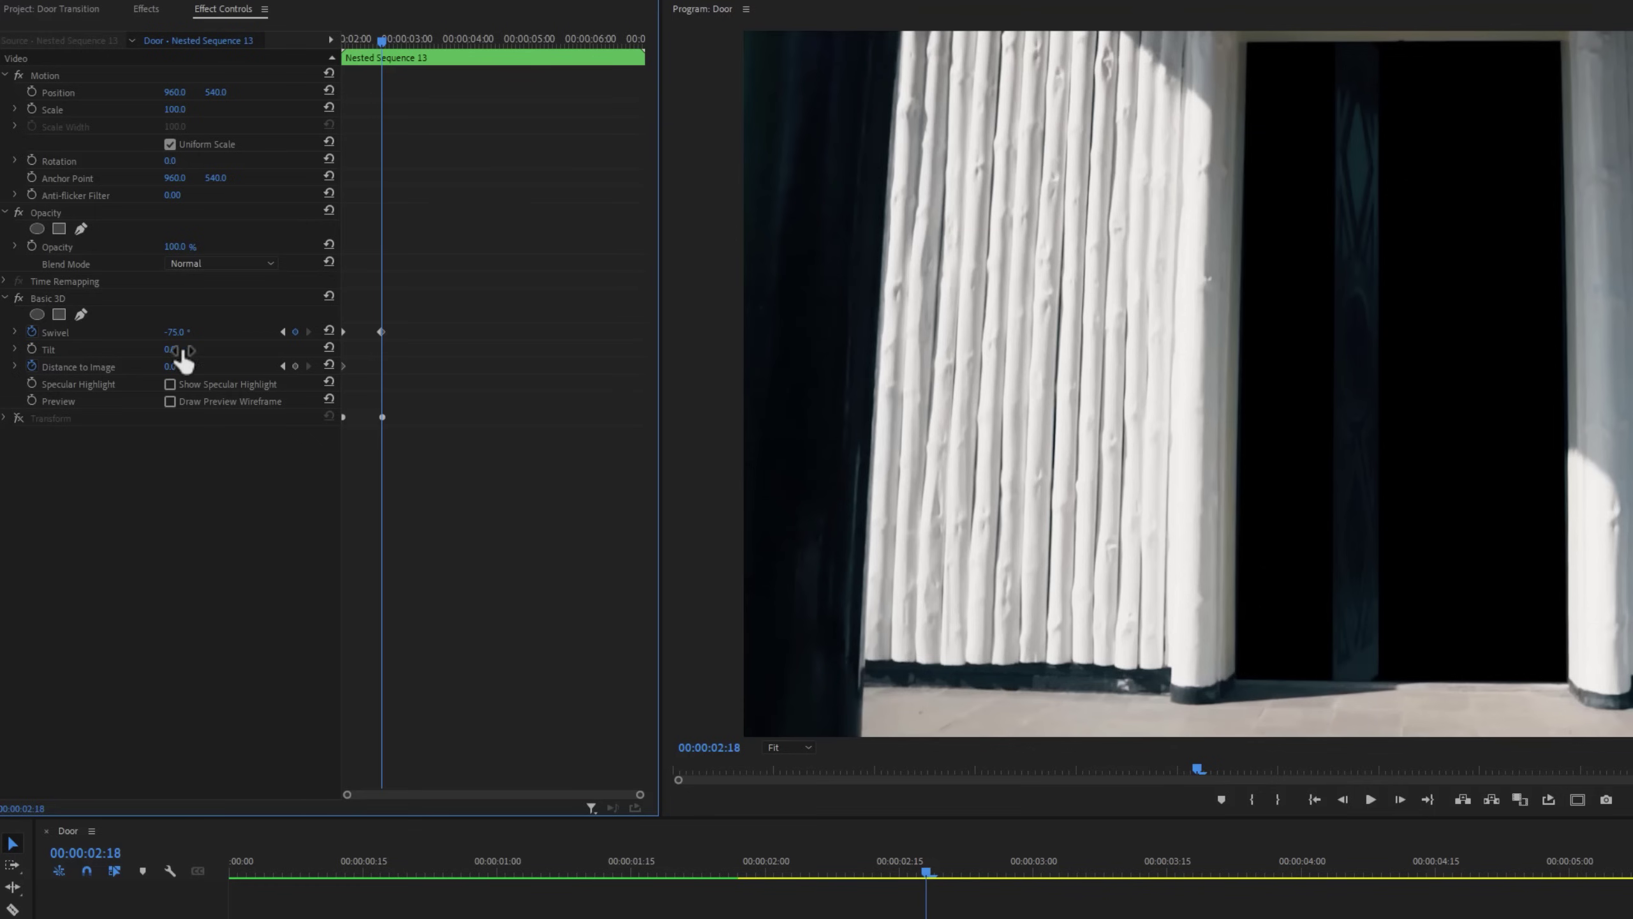
text(8)
key(Return)
Ease the start and end Swivel and Distance keyframes, then re-enable Transform
mouse_move(372, 42)
mouse_down()
mouse_move(327, 46)
mouse_move(378, 57)
mouse_up()
drag(404, 305, 346, 363)
right_click(380, 366)
click(429, 620)
right_click(346, 363)
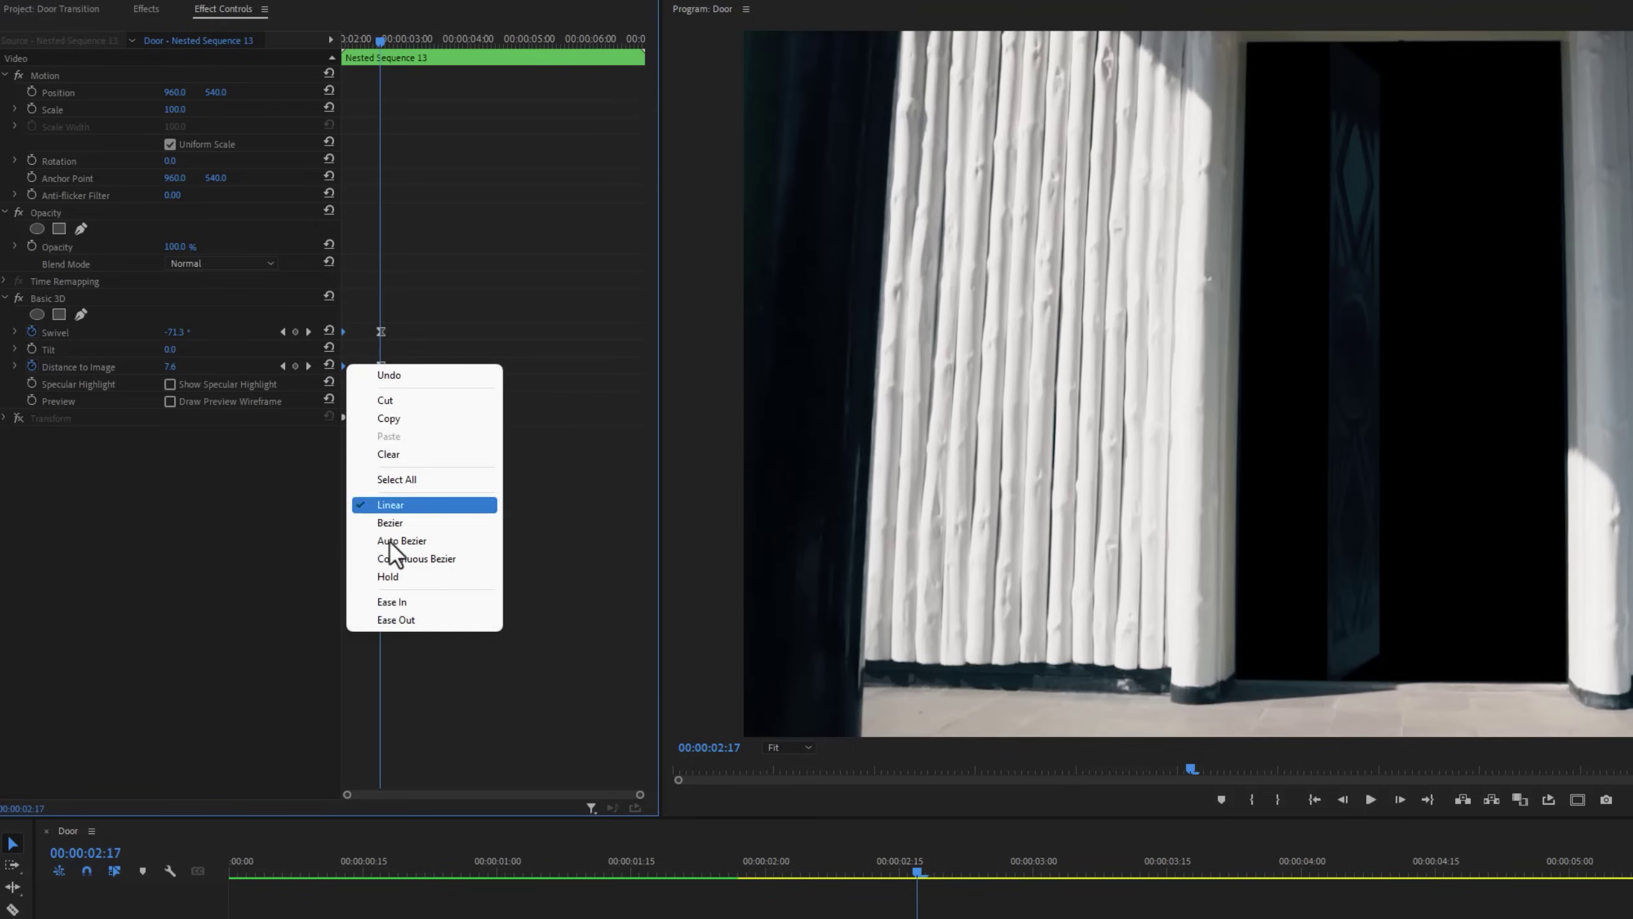
click(398, 602)
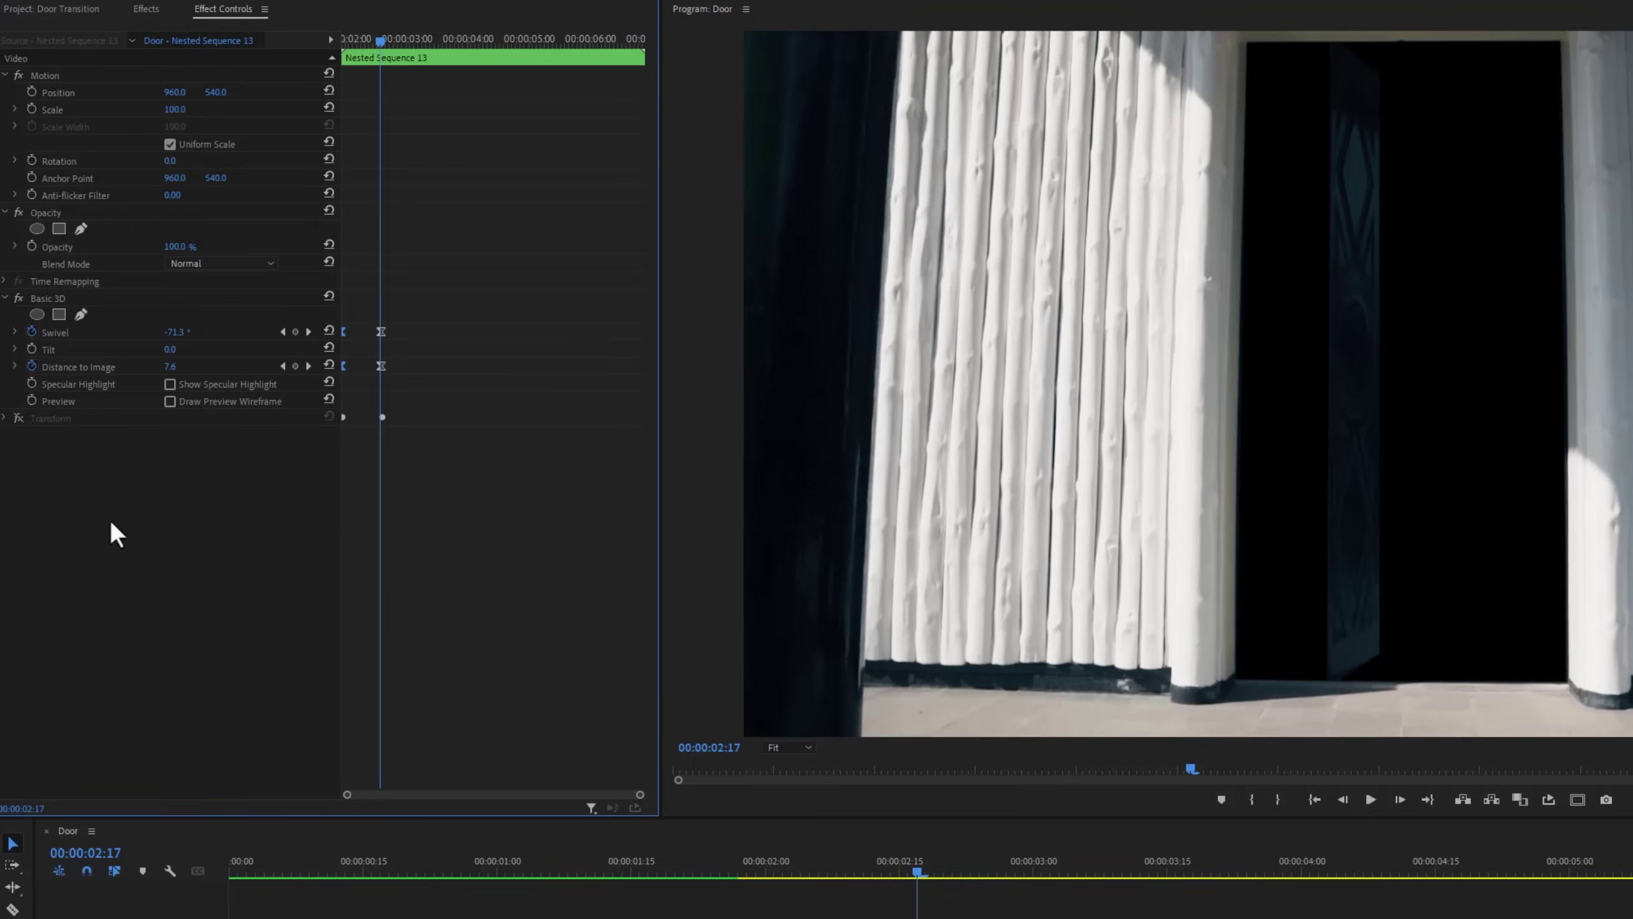
click(18, 418)
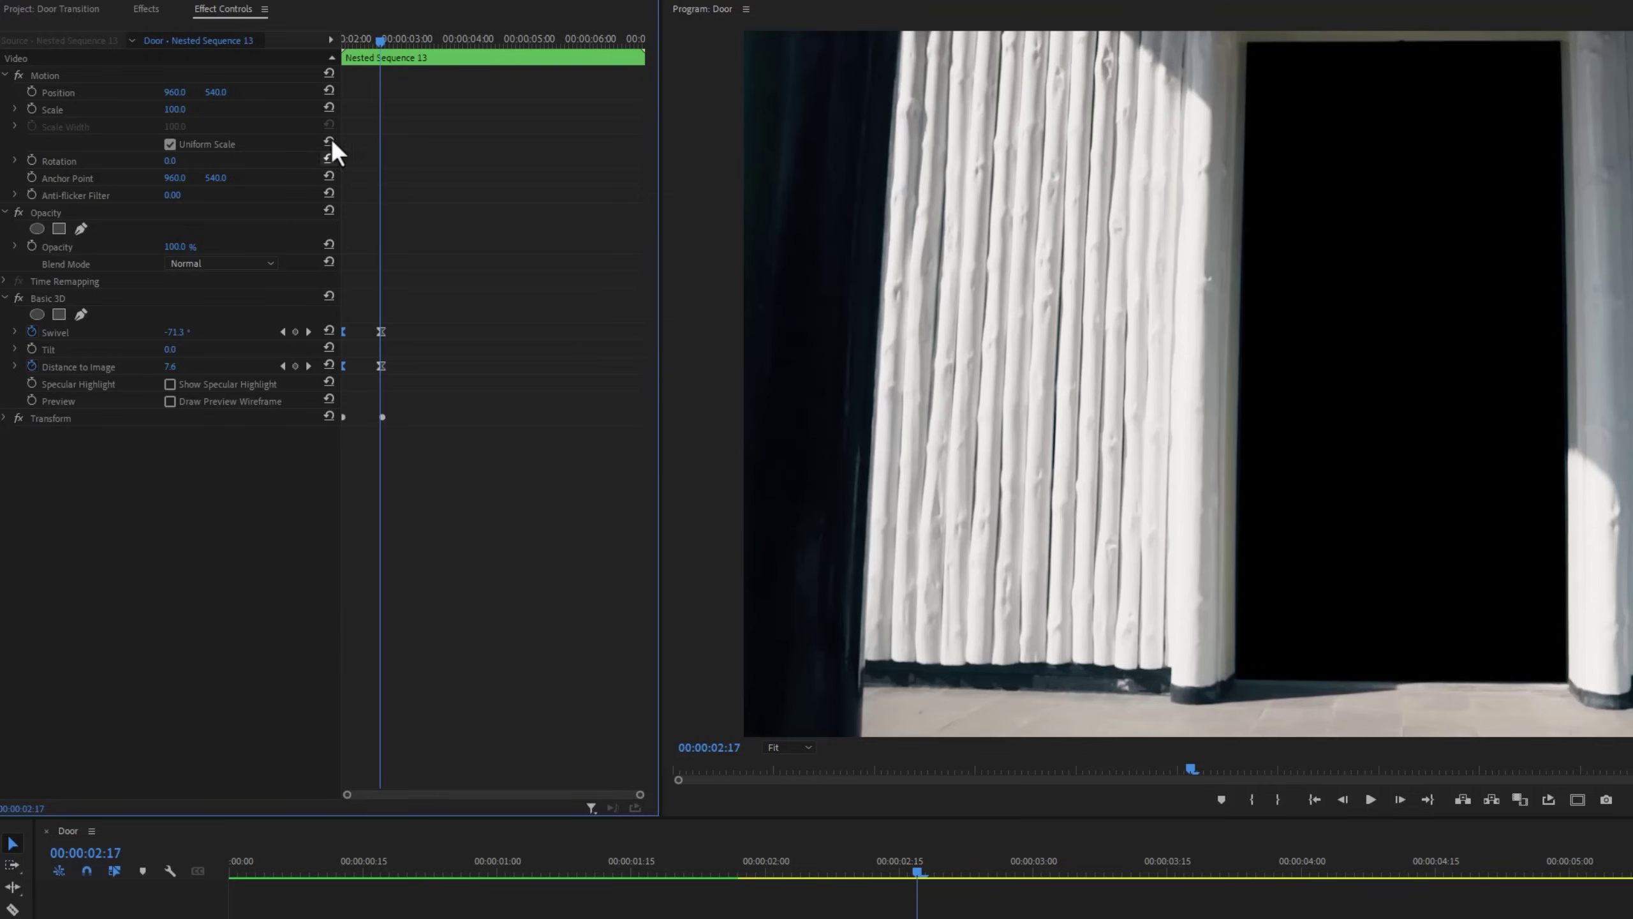
Preview the first door, then move Nested Sequence 12's Transform below Basic 3D
drag(380, 40, 338, 58)
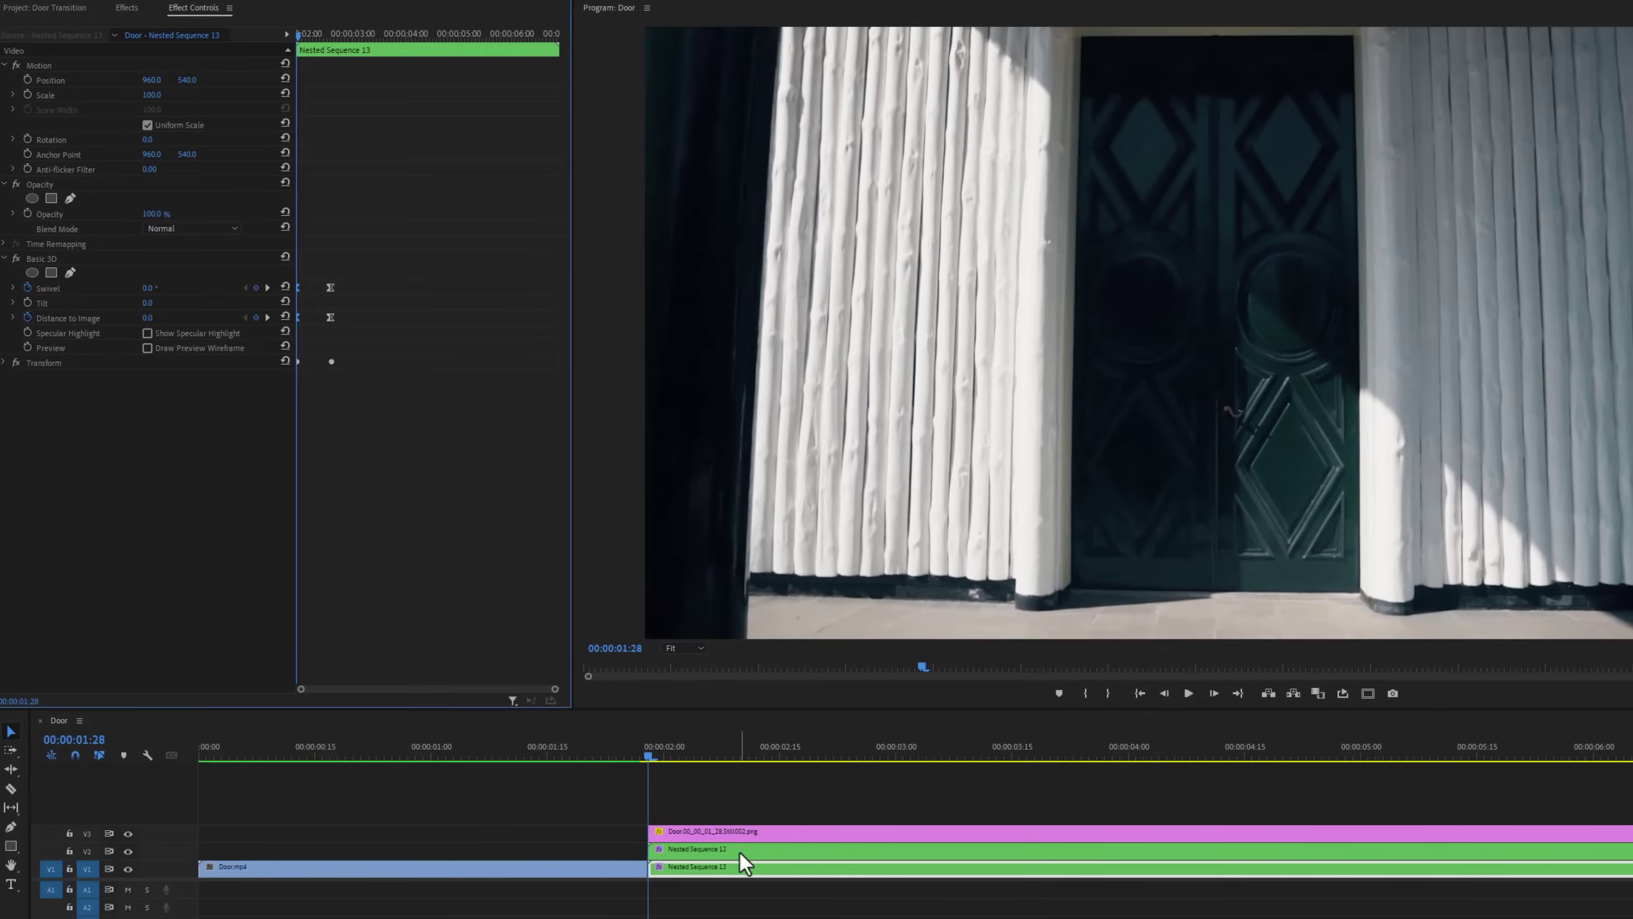
click(740, 850)
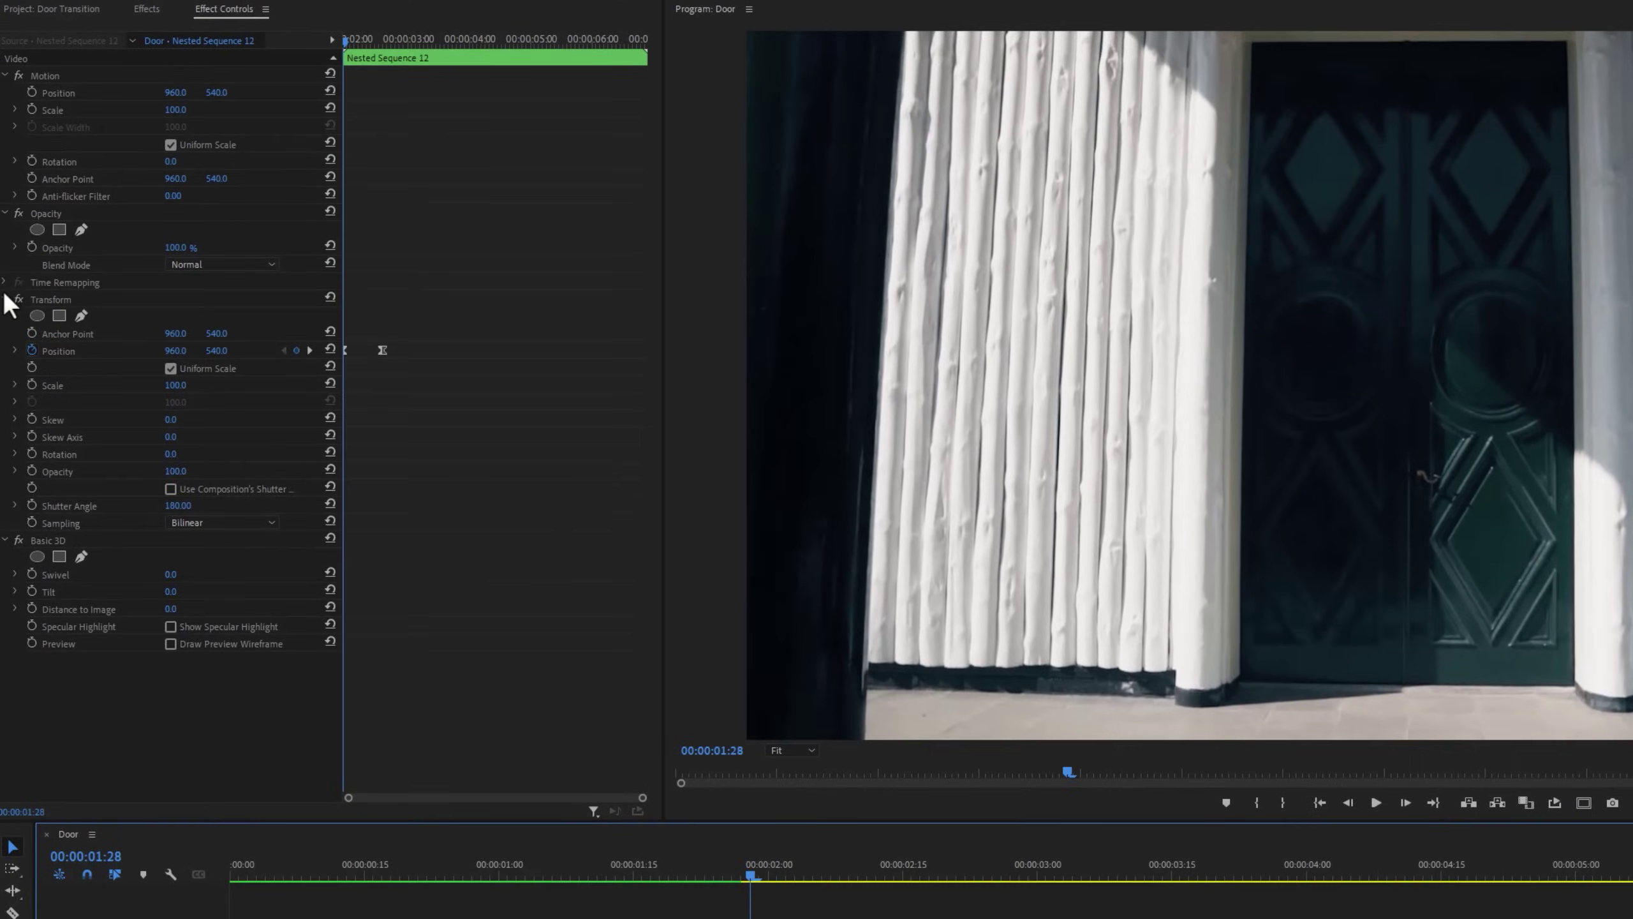
drag(54, 298, 79, 483)
click(90, 305)
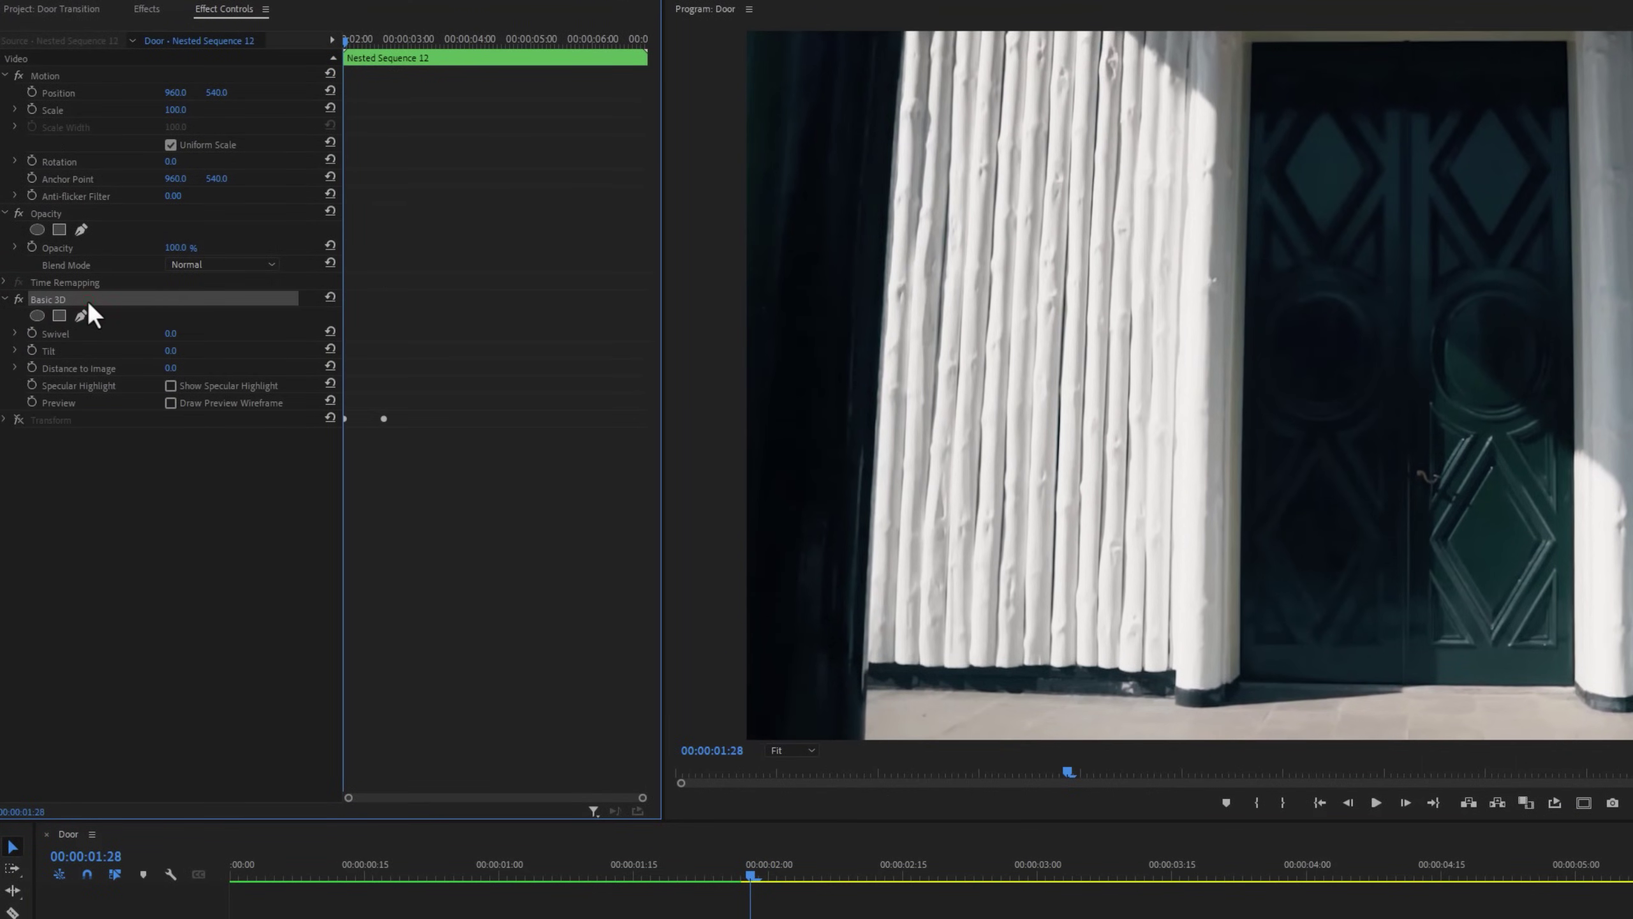
Keyframe Swivel and Distance to Image, then set Swivel 73° and Distance 8.0 at 02:18
click(31, 333)
click(31, 366)
key(shift+Right)
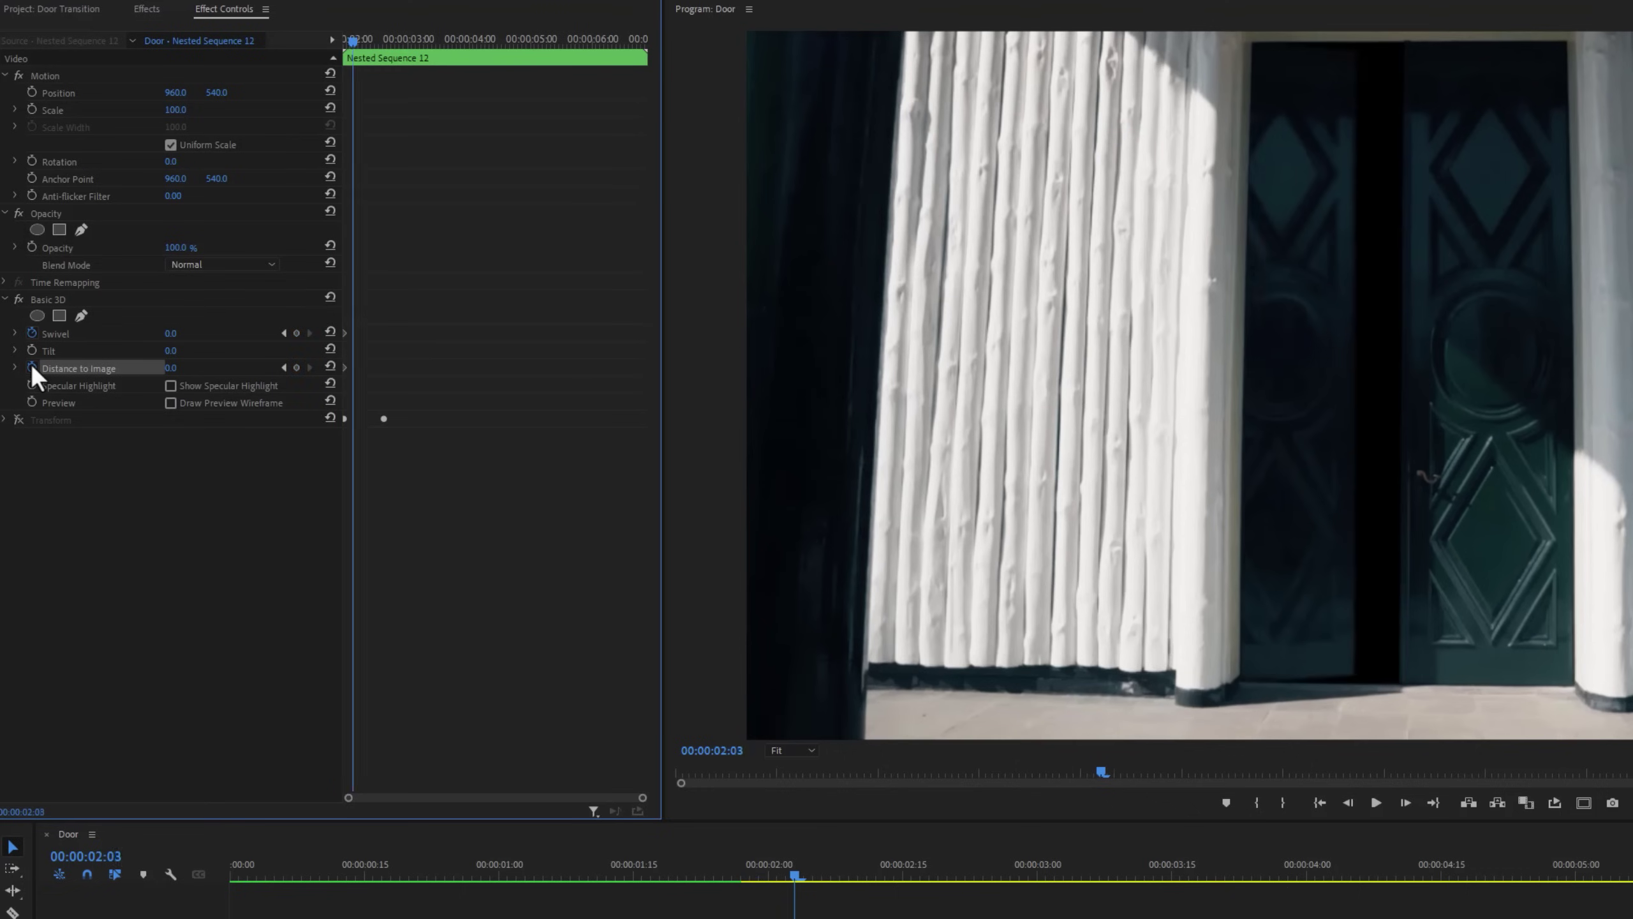
key(shift+Right)
key(shift+Right)
key(shift+Right)
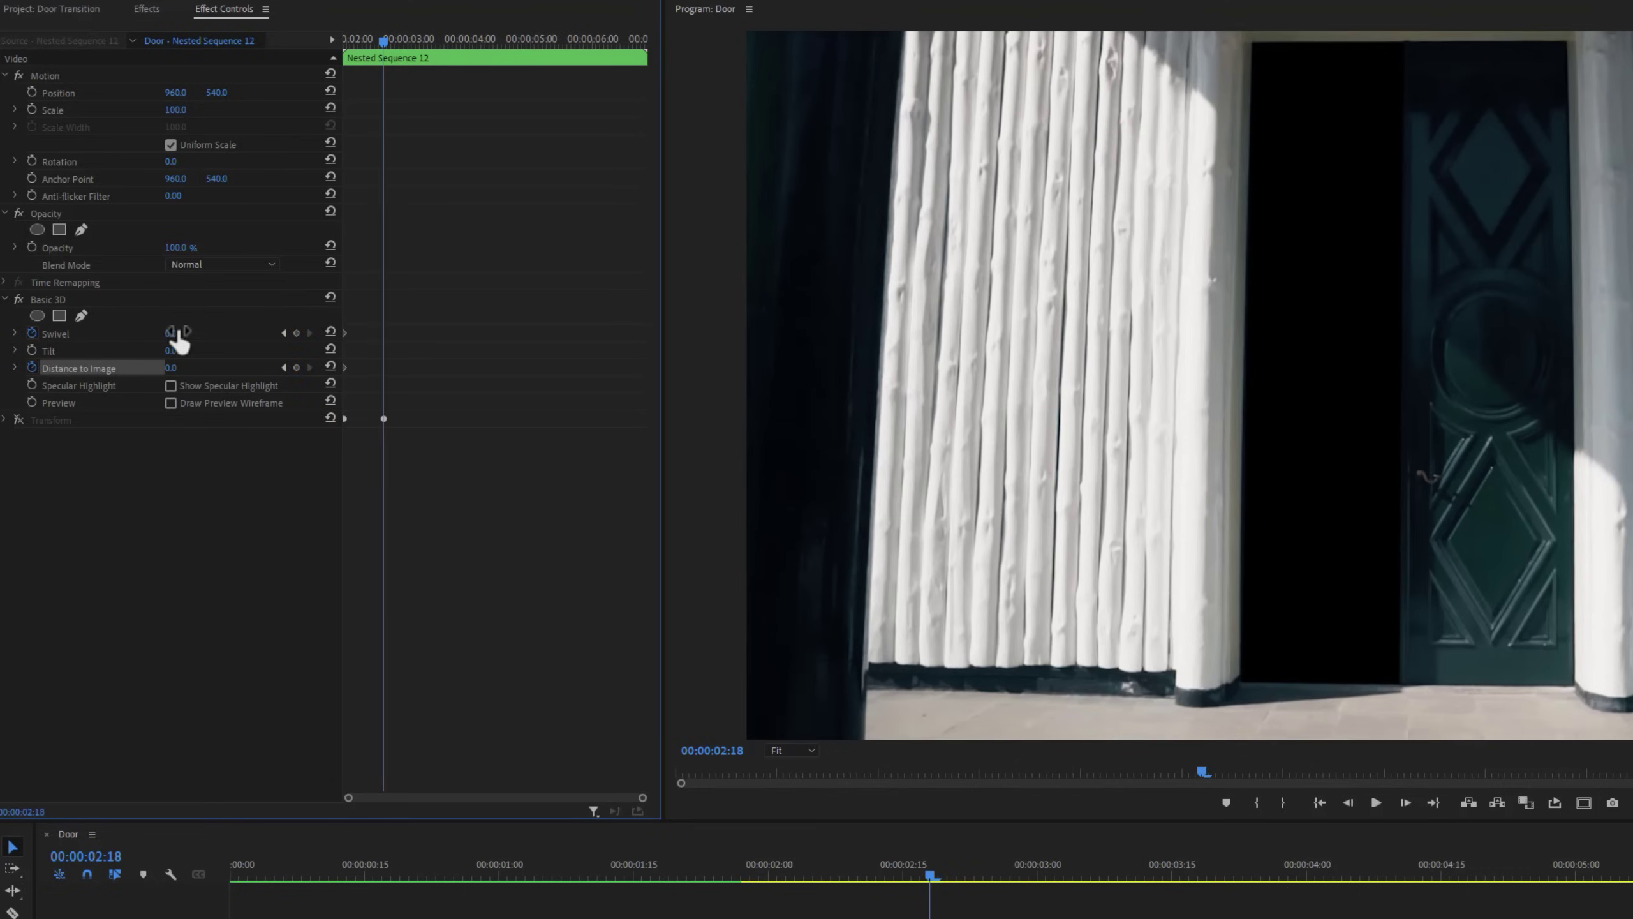
drag(176, 333, 224, 333)
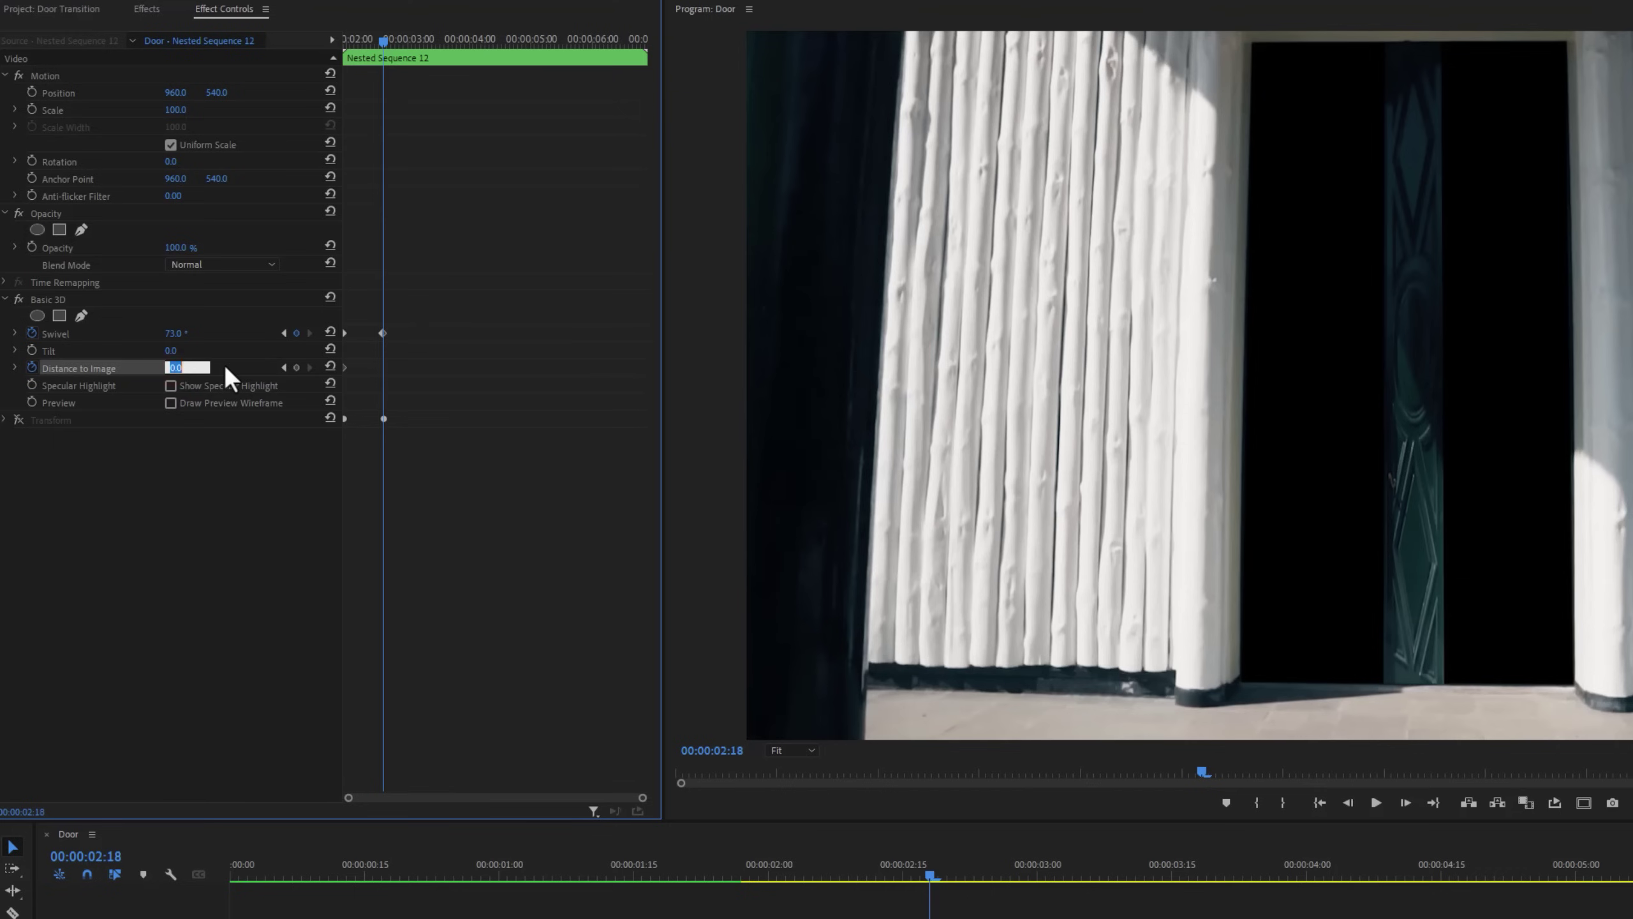
text(8)
key(Return)
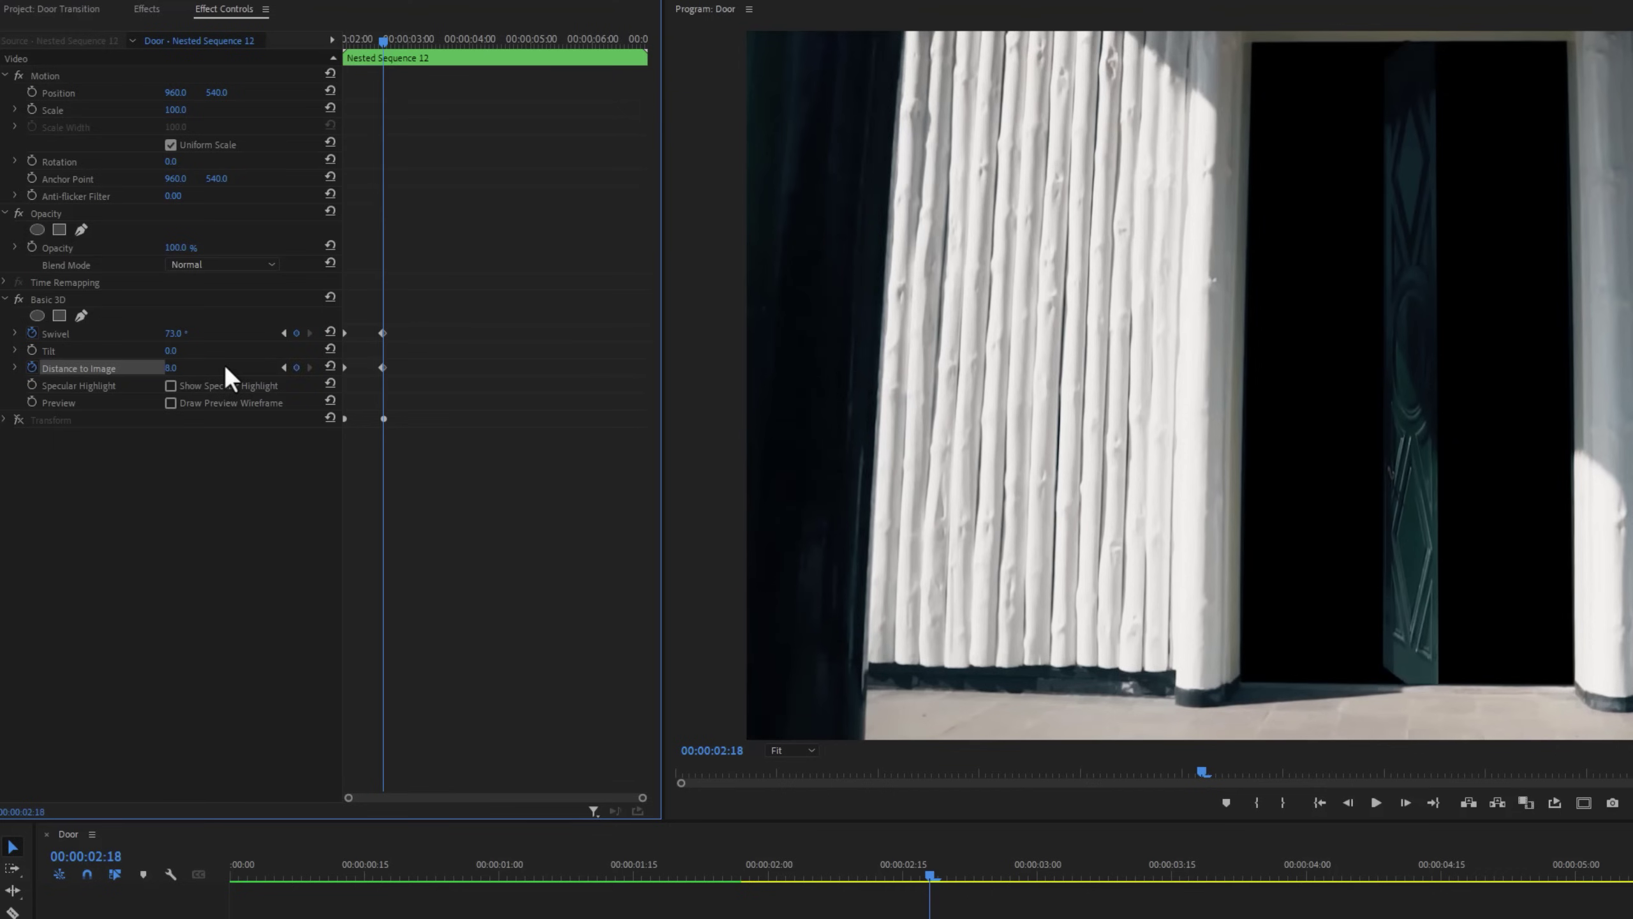
Apply Ease Out and Ease In to the Basic 3D keyframes and enable Transform
drag(375, 324, 419, 408)
right_click(383, 367)
click(462, 622)
drag(358, 317, 342, 368)
right_click(342, 368)
click(406, 603)
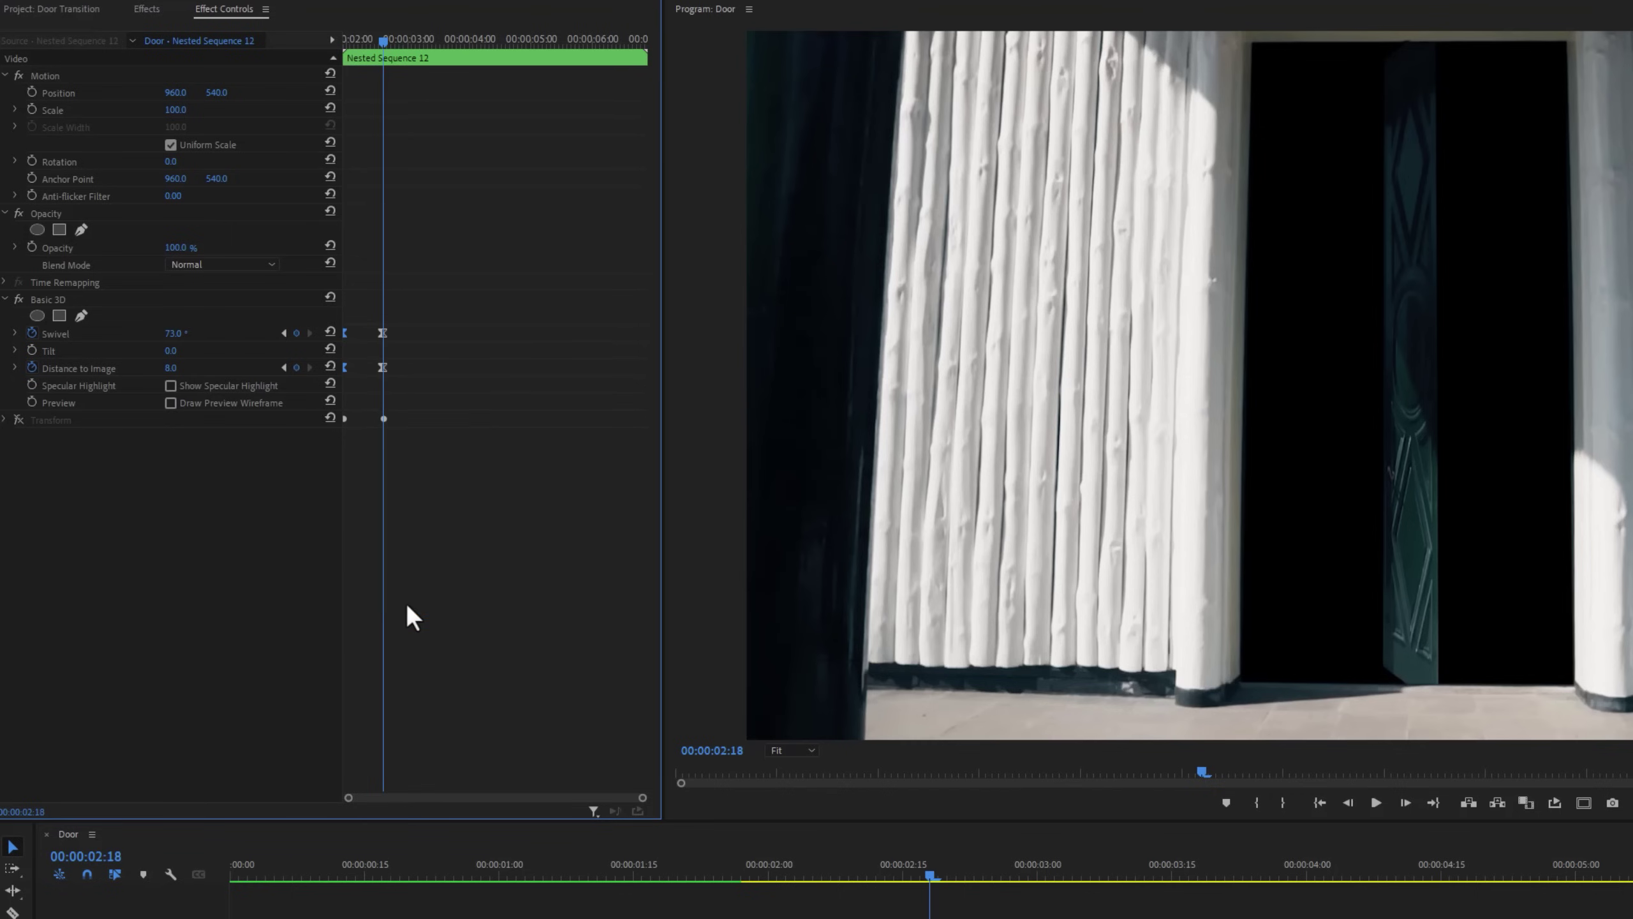
click(19, 420)
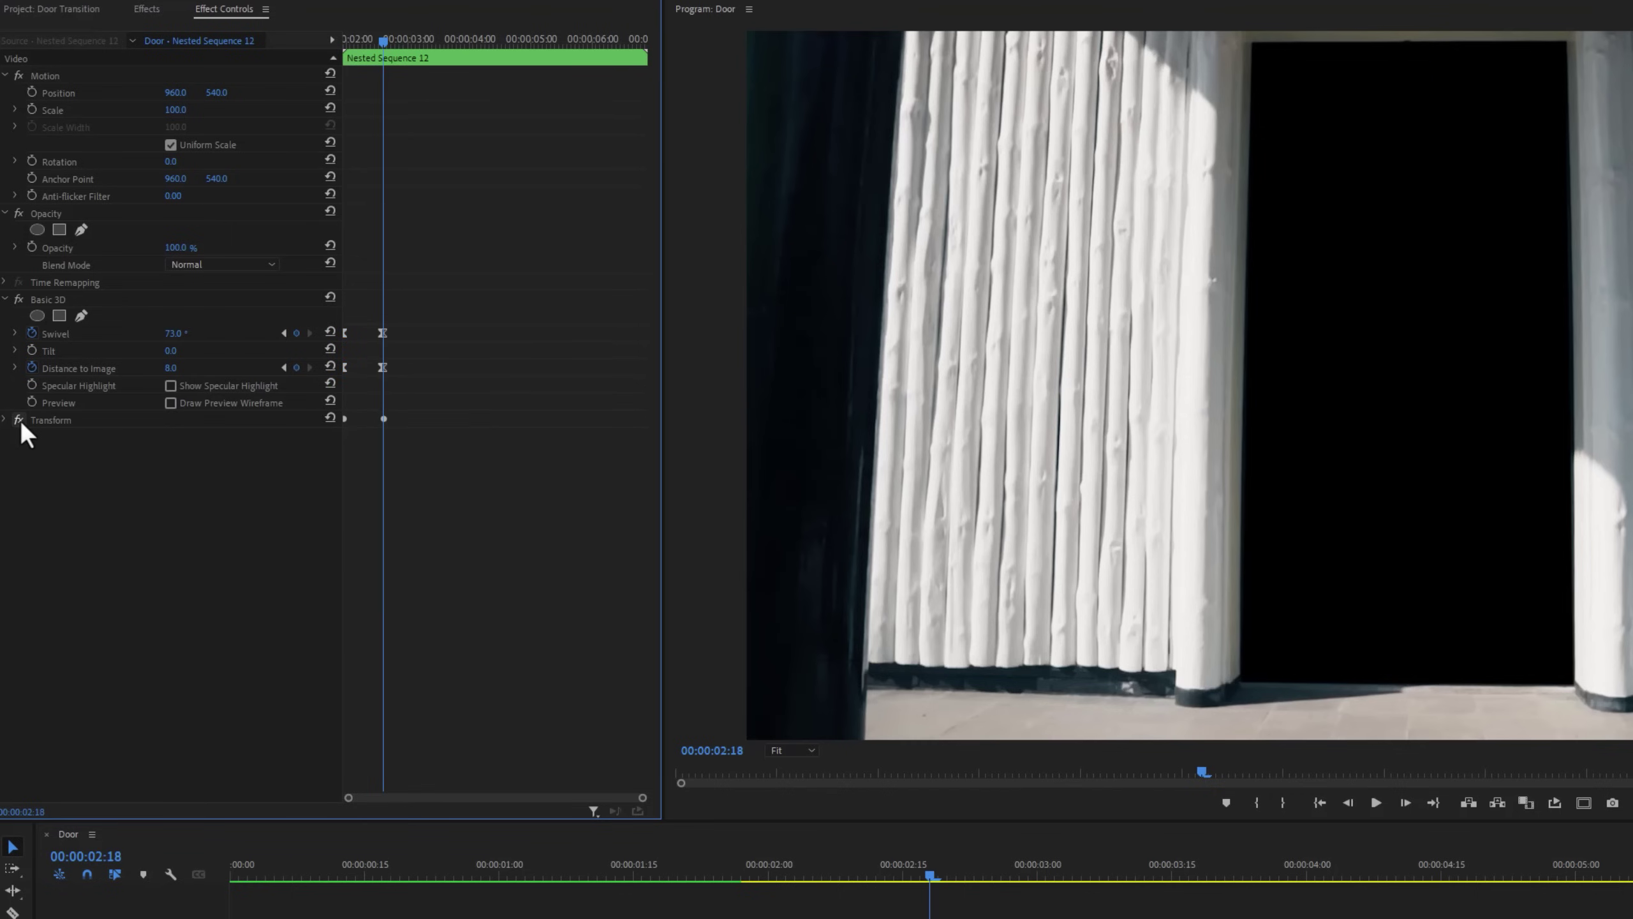
Play back both doors swinging open from 00:00:02:05
drag(380, 42, 353, 43)
key(space)
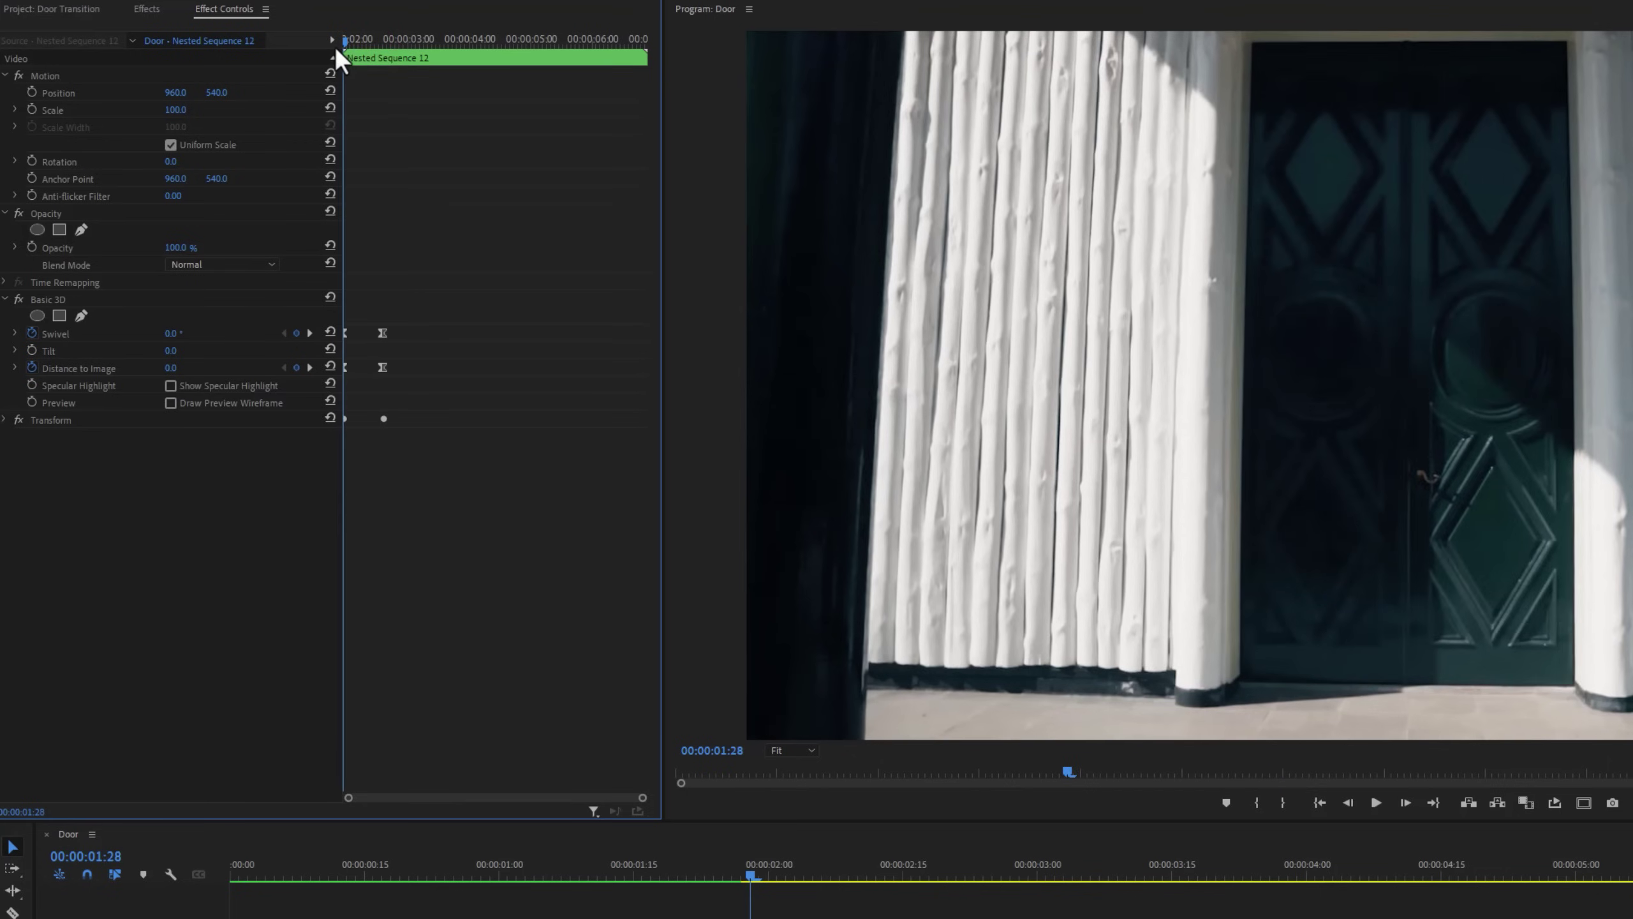
key(space)
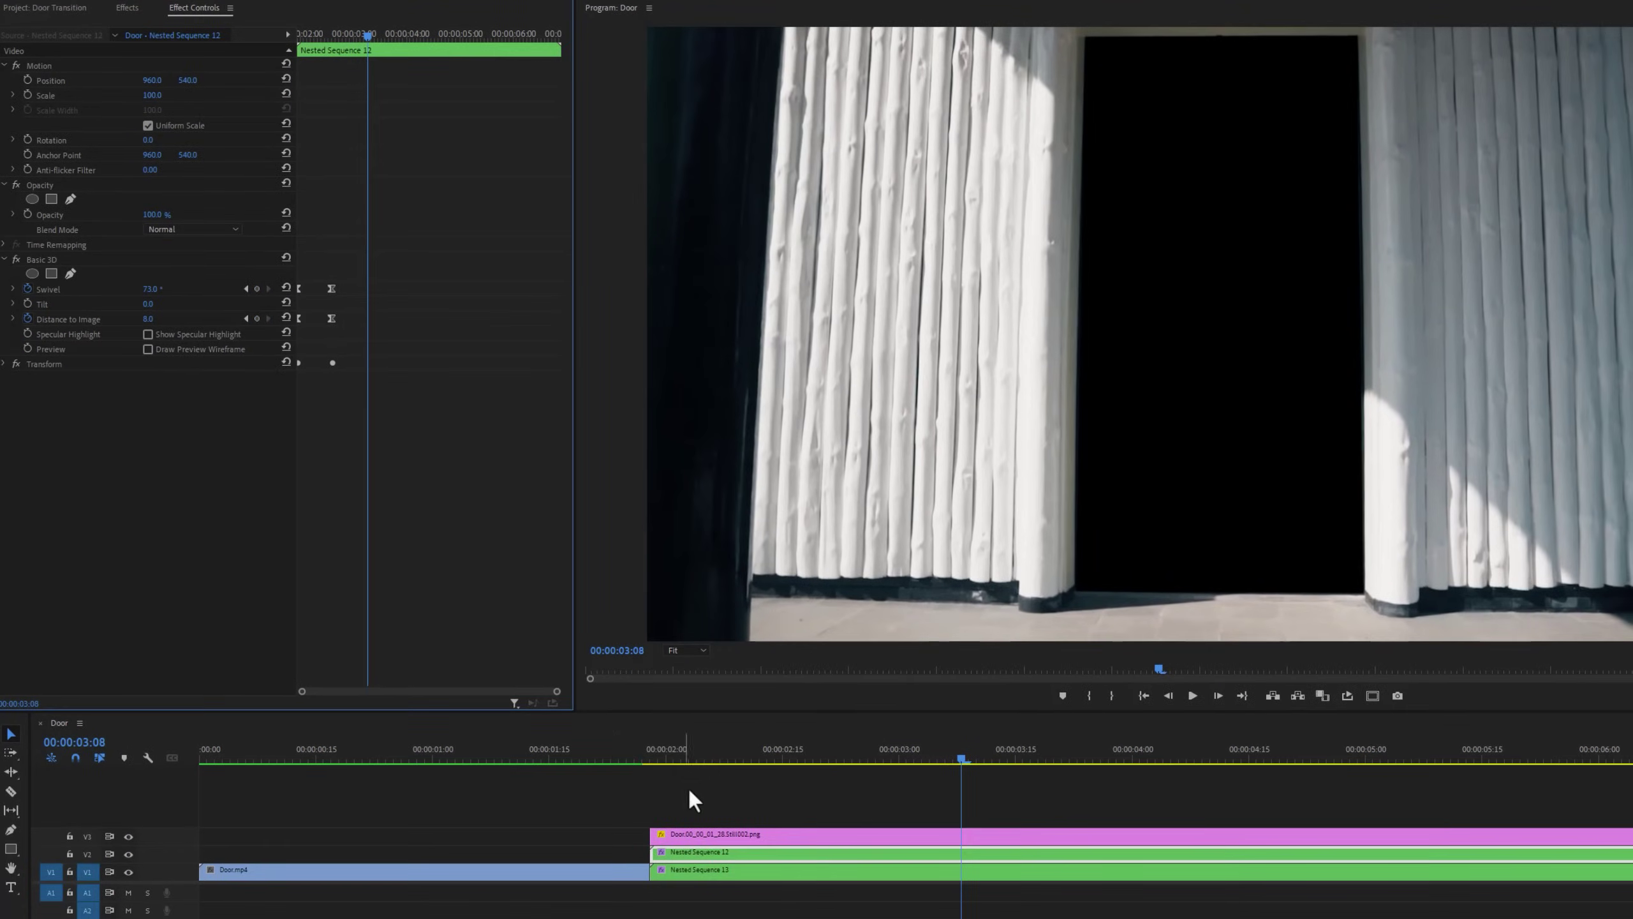
Nest the still and both door-half clips into Nested Sequence 14
drag(735, 807, 774, 879)
right_click(780, 874)
click(873, 534)
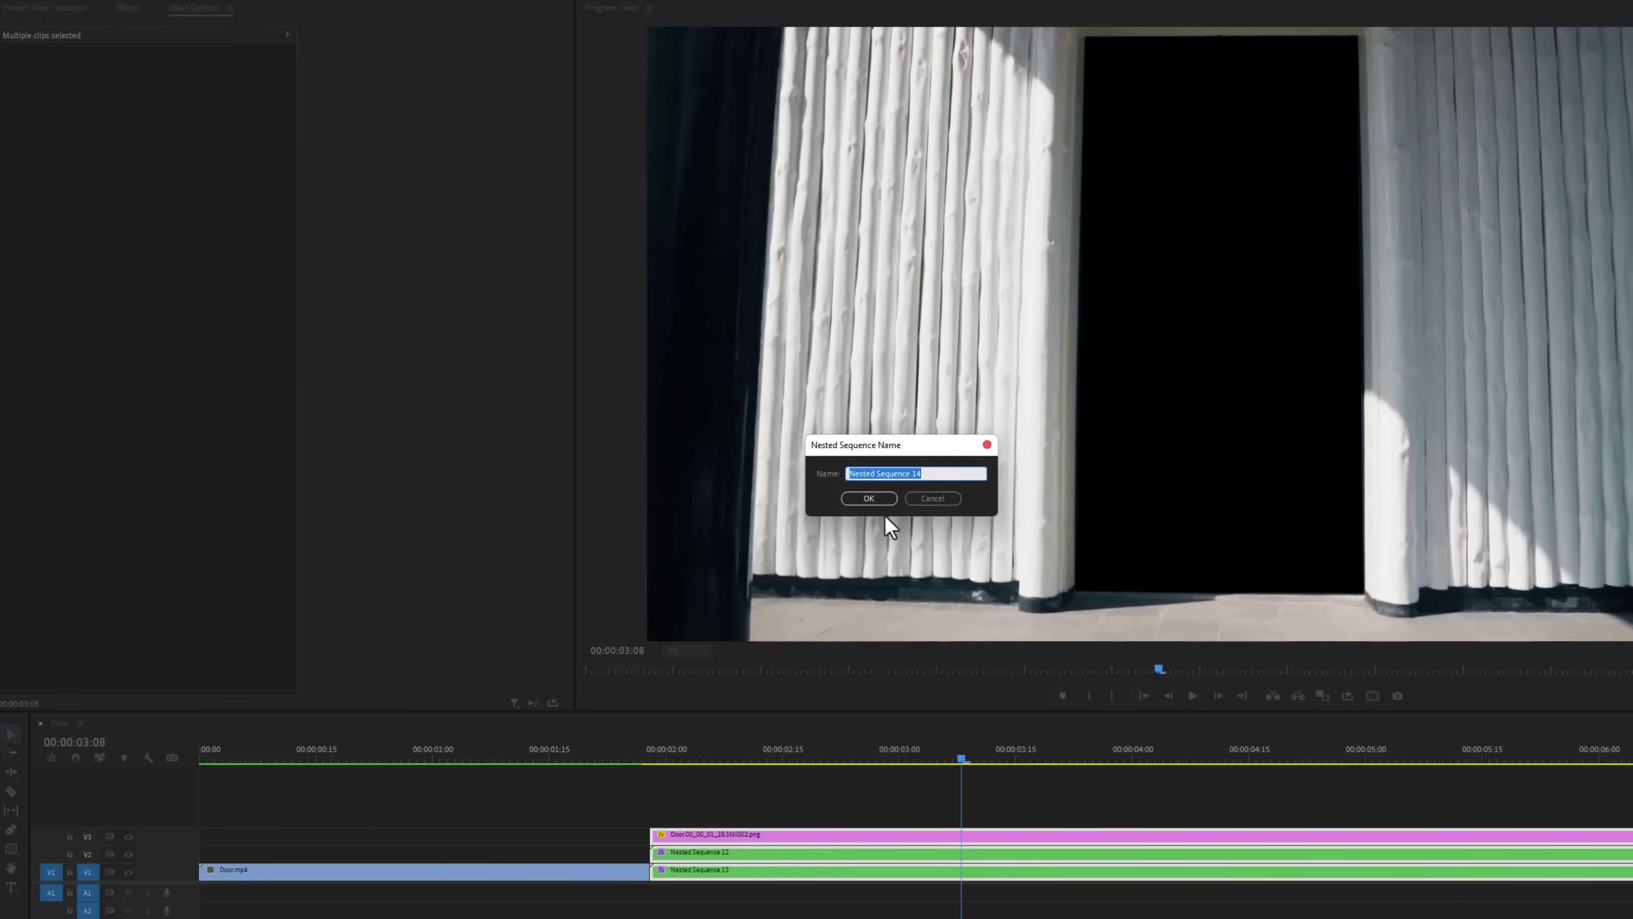
click(884, 502)
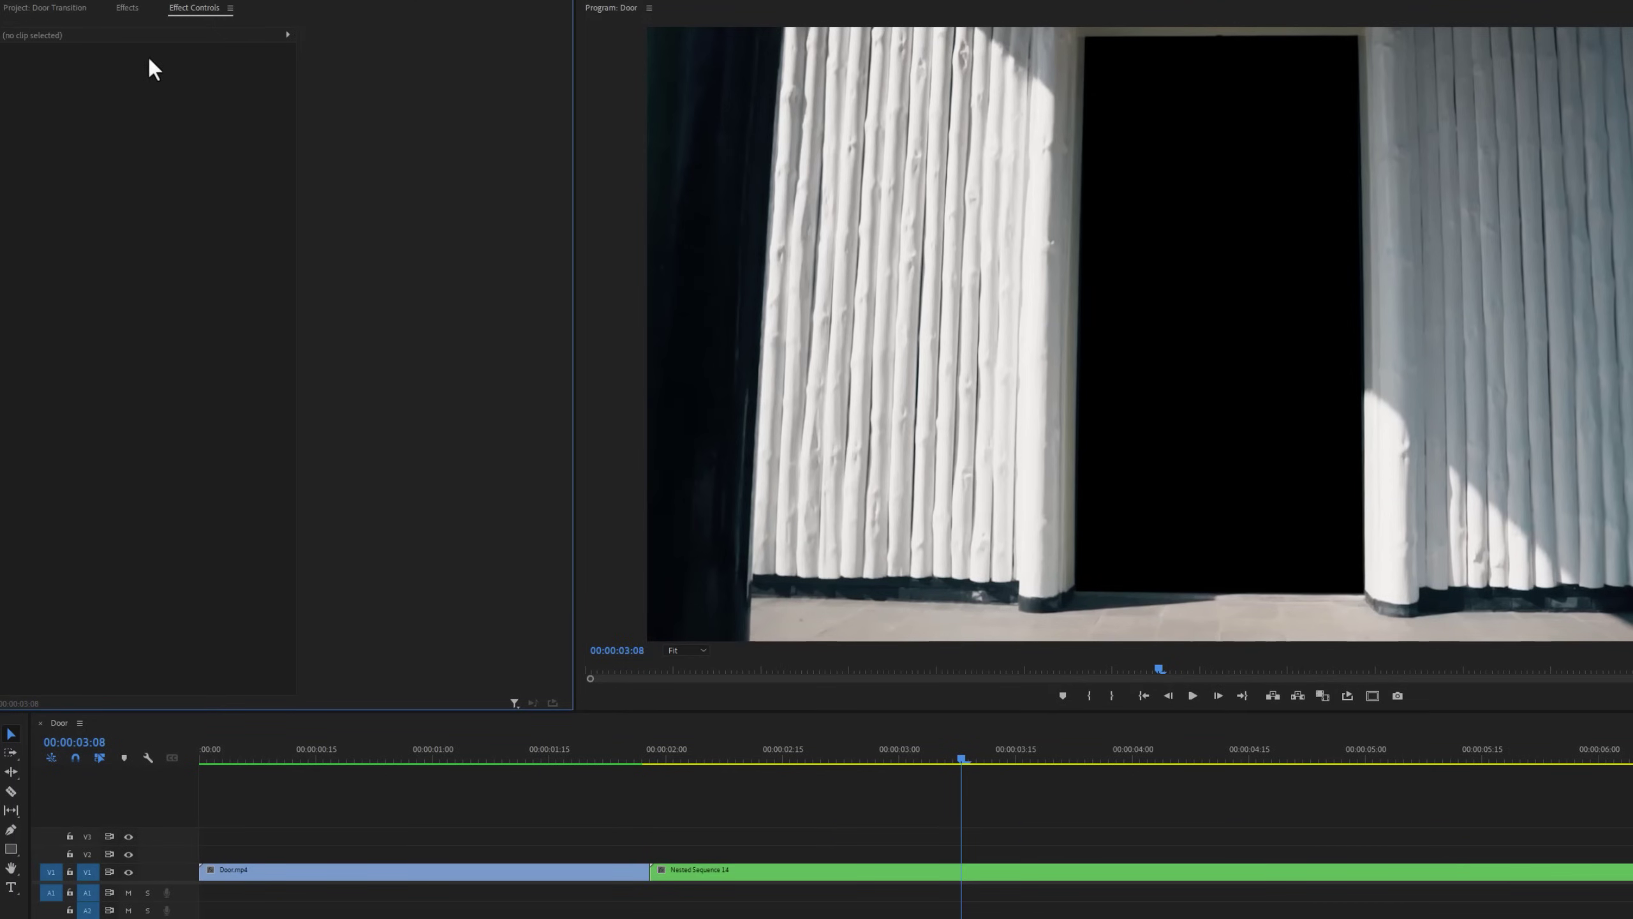
Apply the Distort > Transform effect to Nested Sequence 14
click(127, 8)
click(113, 26)
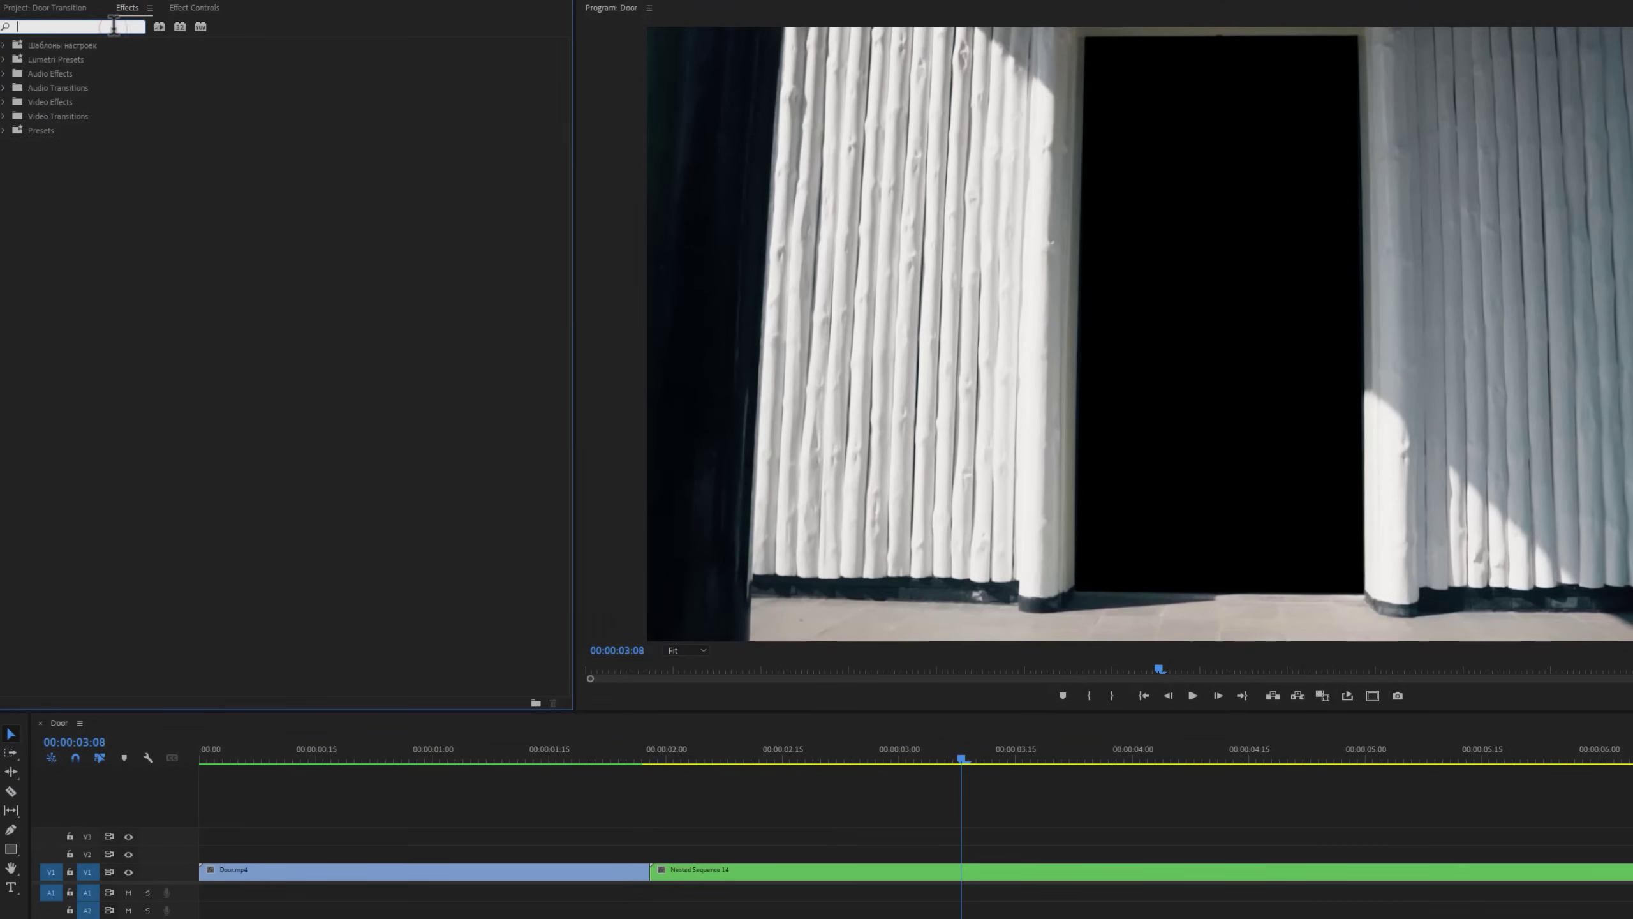
text(transform)
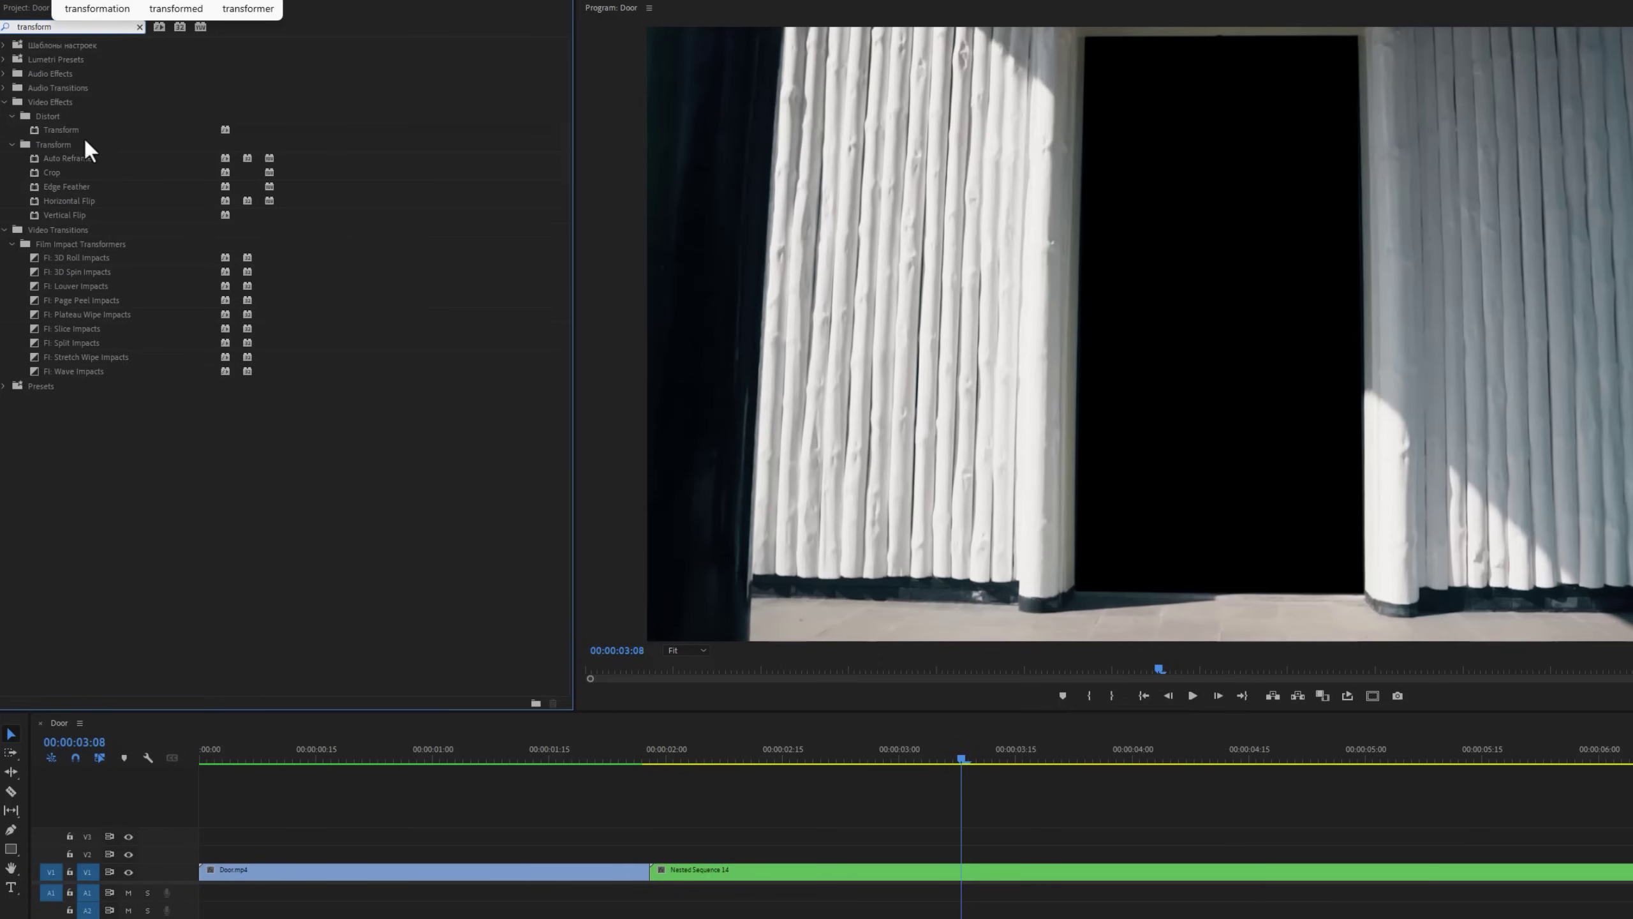
drag(75, 131, 726, 871)
Keyframe Transform Position and Scale, raising Scale at 00:00:03:04 to zoom through the doorway
click(196, 8)
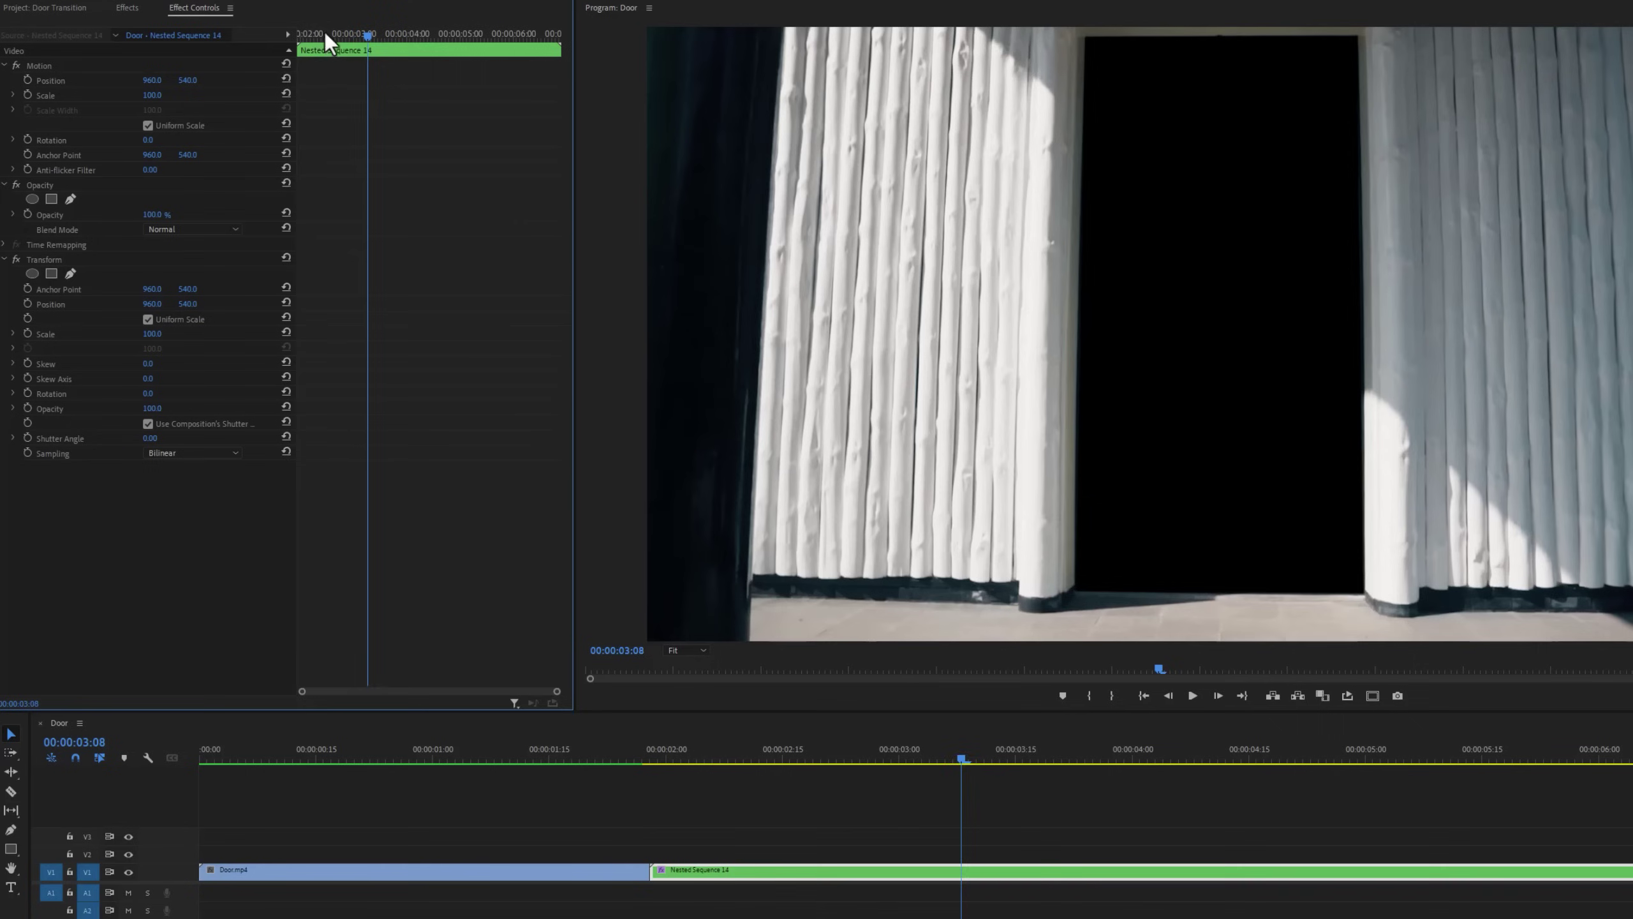
drag(321, 30, 289, 31)
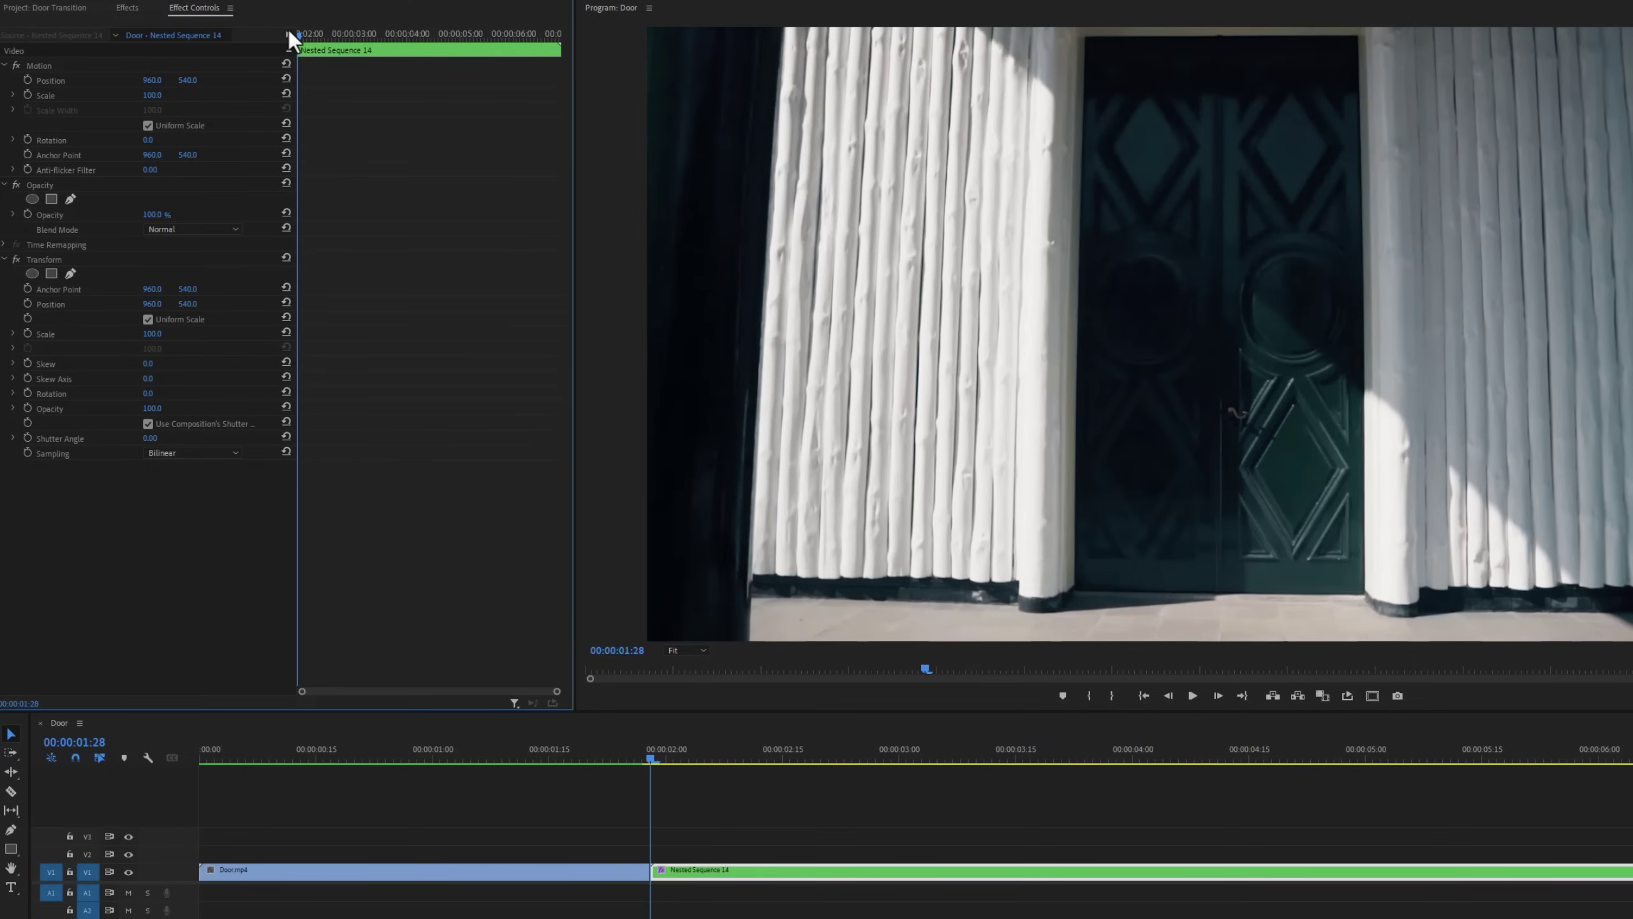
click(27, 304)
click(26, 333)
click(930, 759)
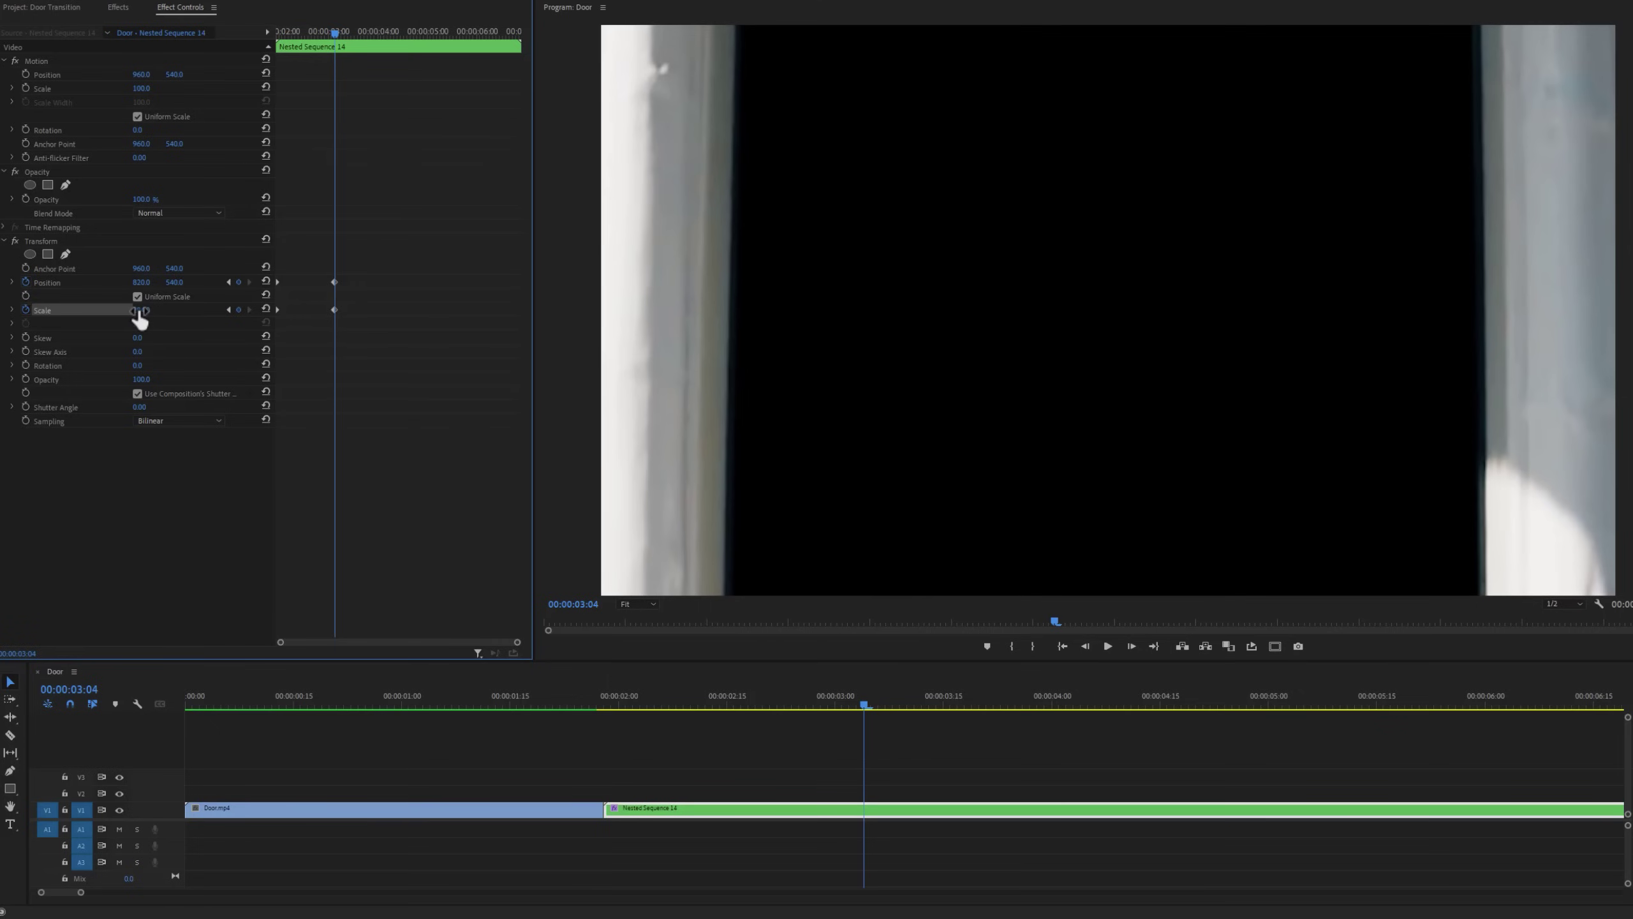
drag(140, 318, 225, 318)
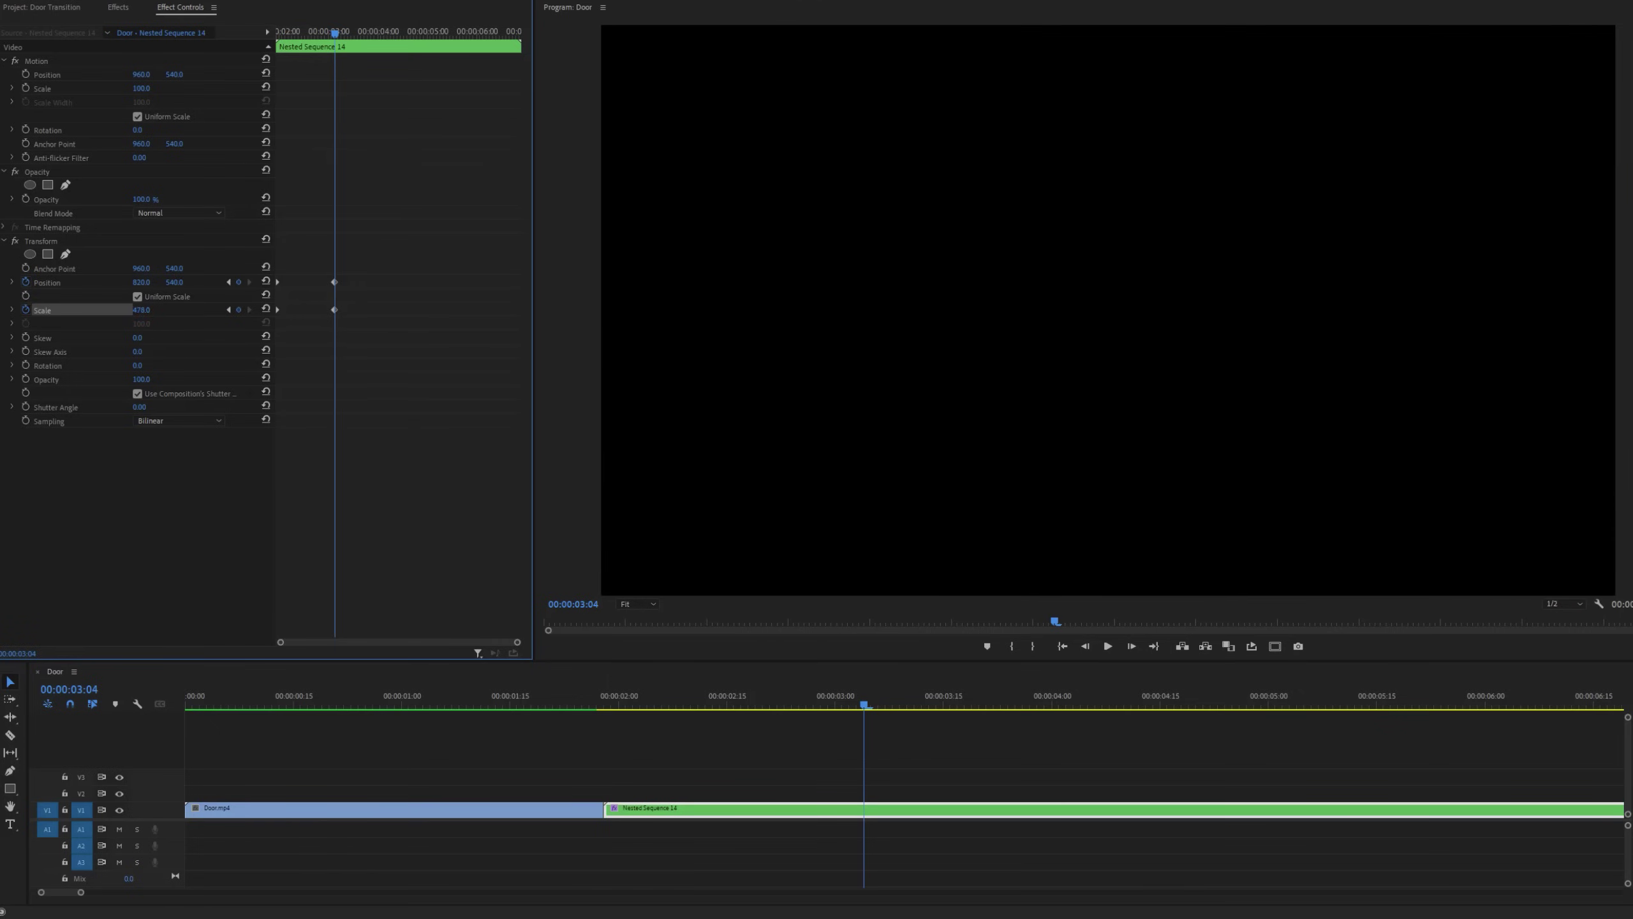
Apply Ease Out and Ease In to the Position and Scale keyframes
drag(323, 262, 359, 339)
right_click(333, 308)
mouse_move(450, 423)
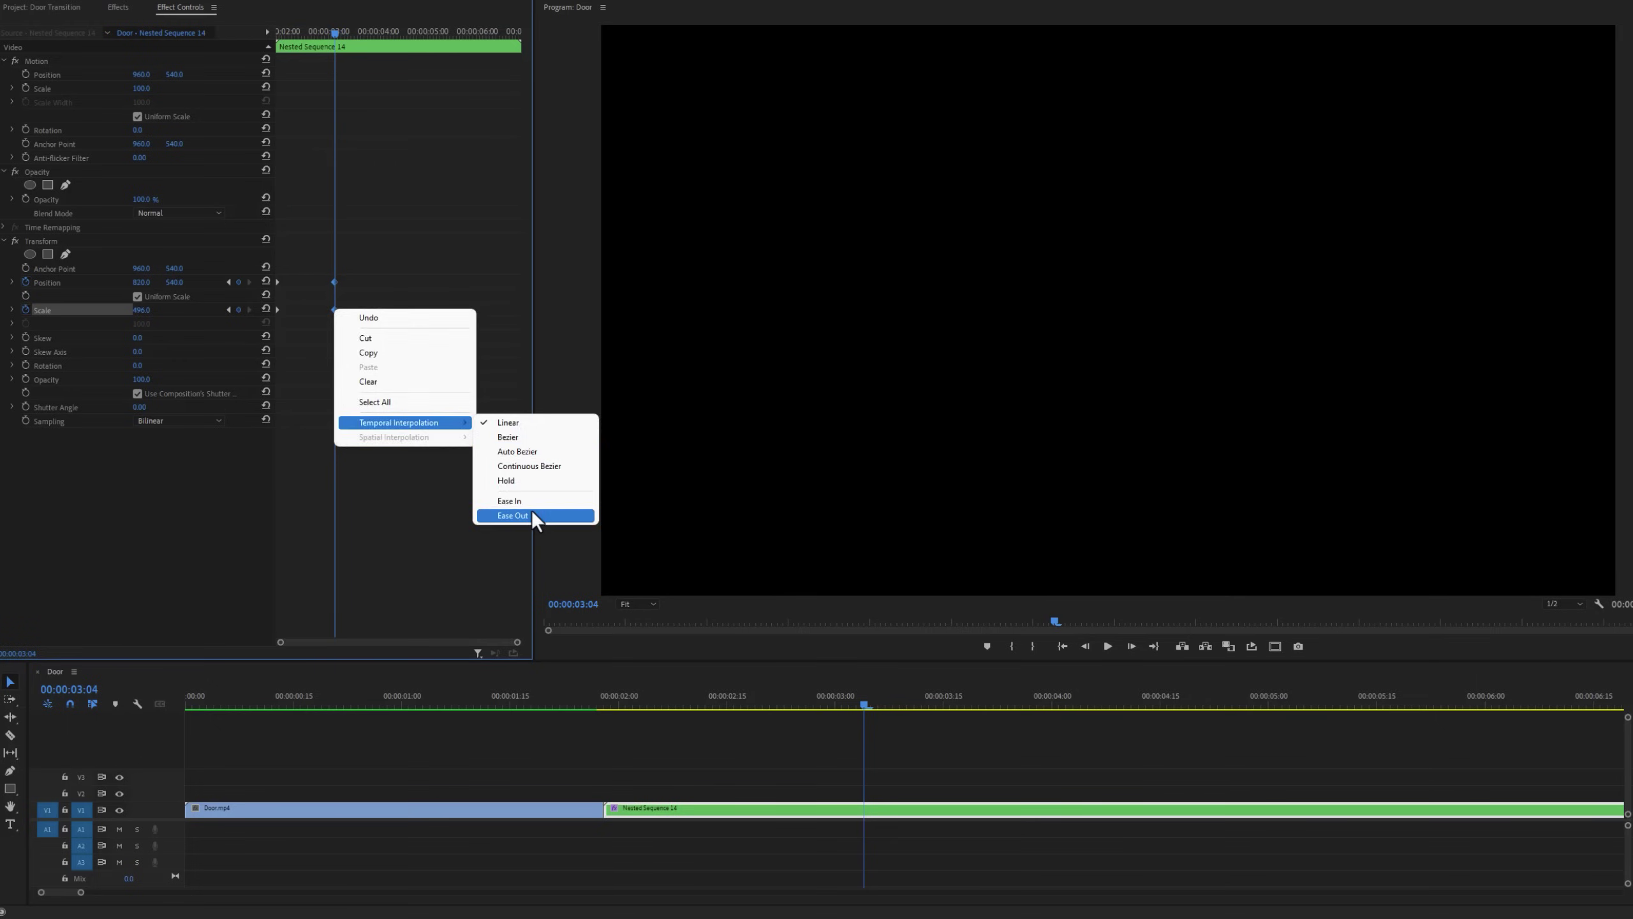
click(514, 516)
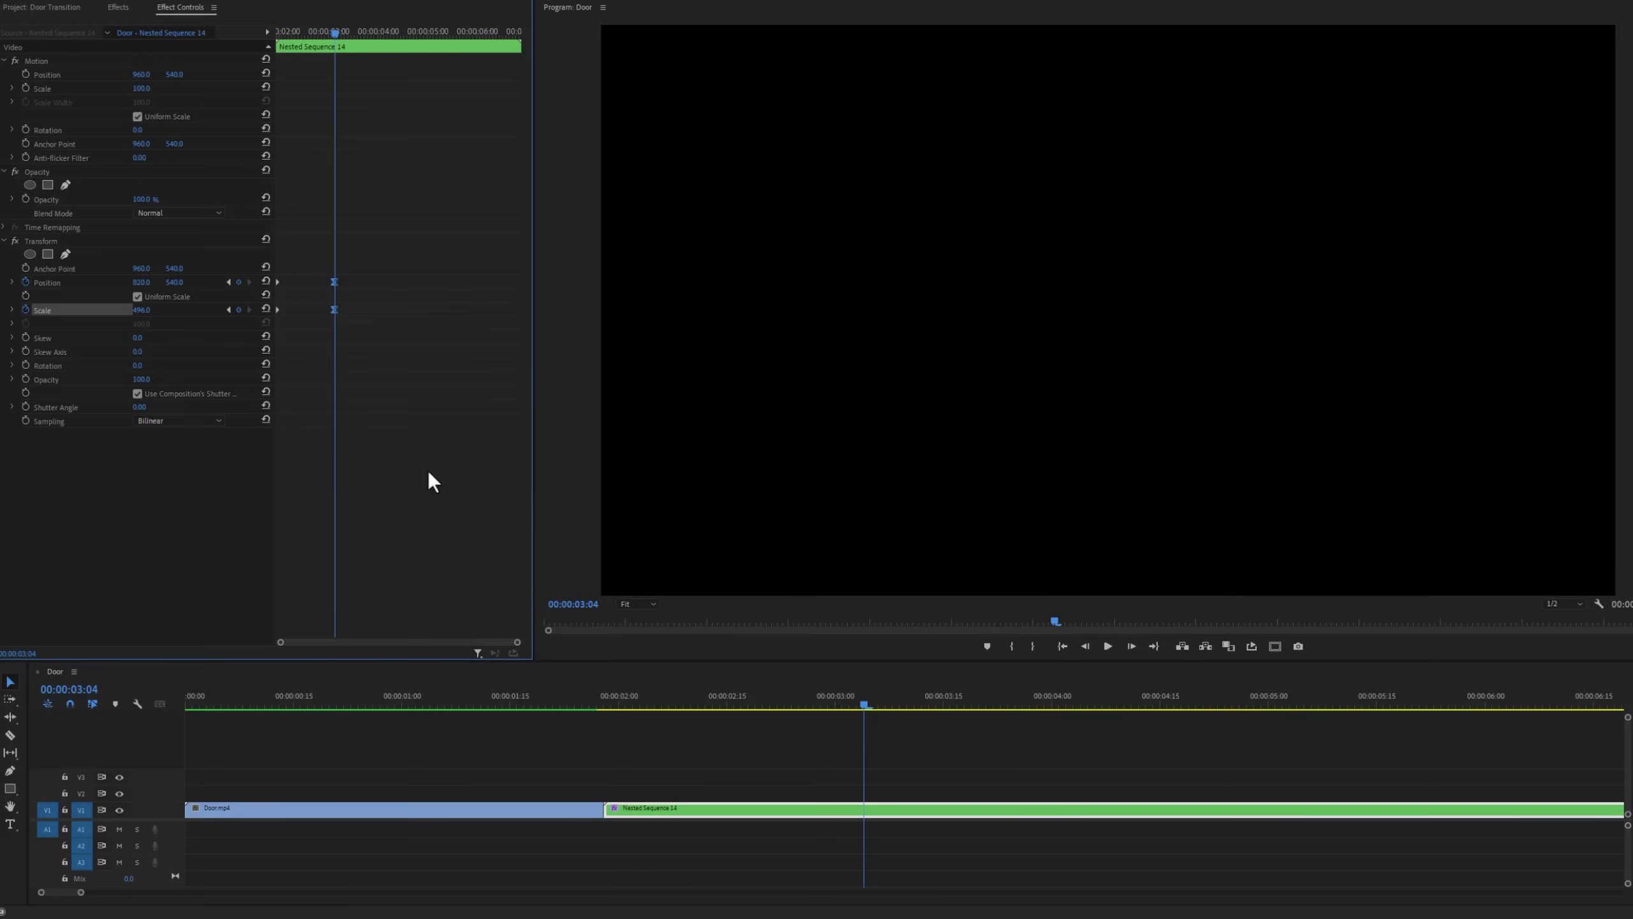
right_click(277, 311)
mouse_move(352, 426)
click(480, 500)
Play back the door zoom transition from its start
click(615, 698)
key(space)
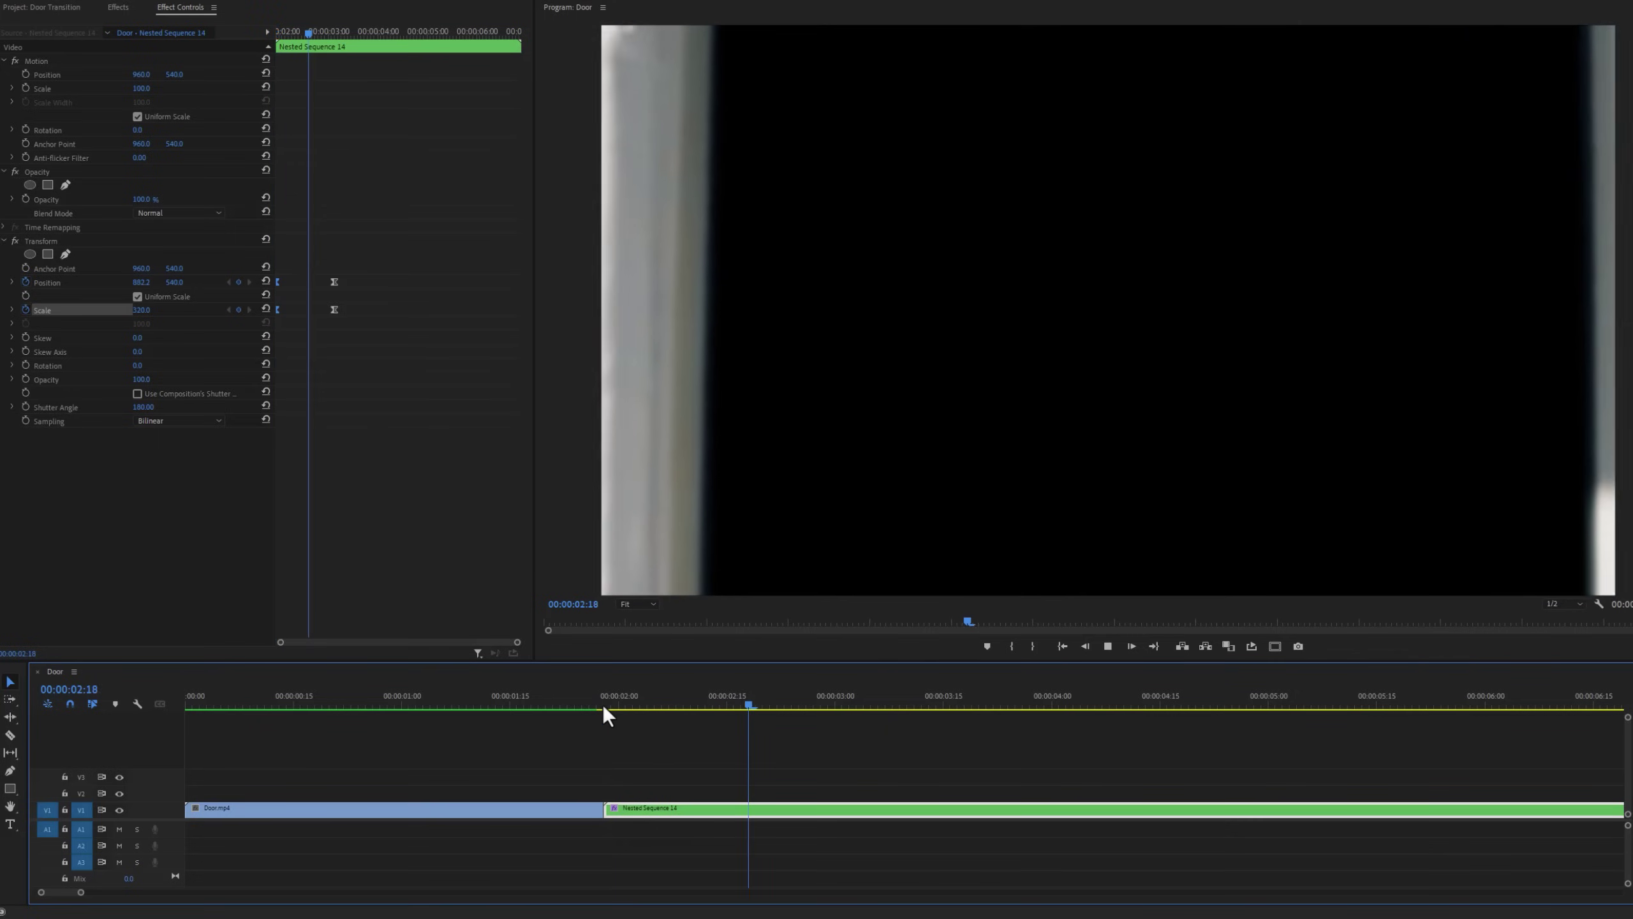
click(602, 705)
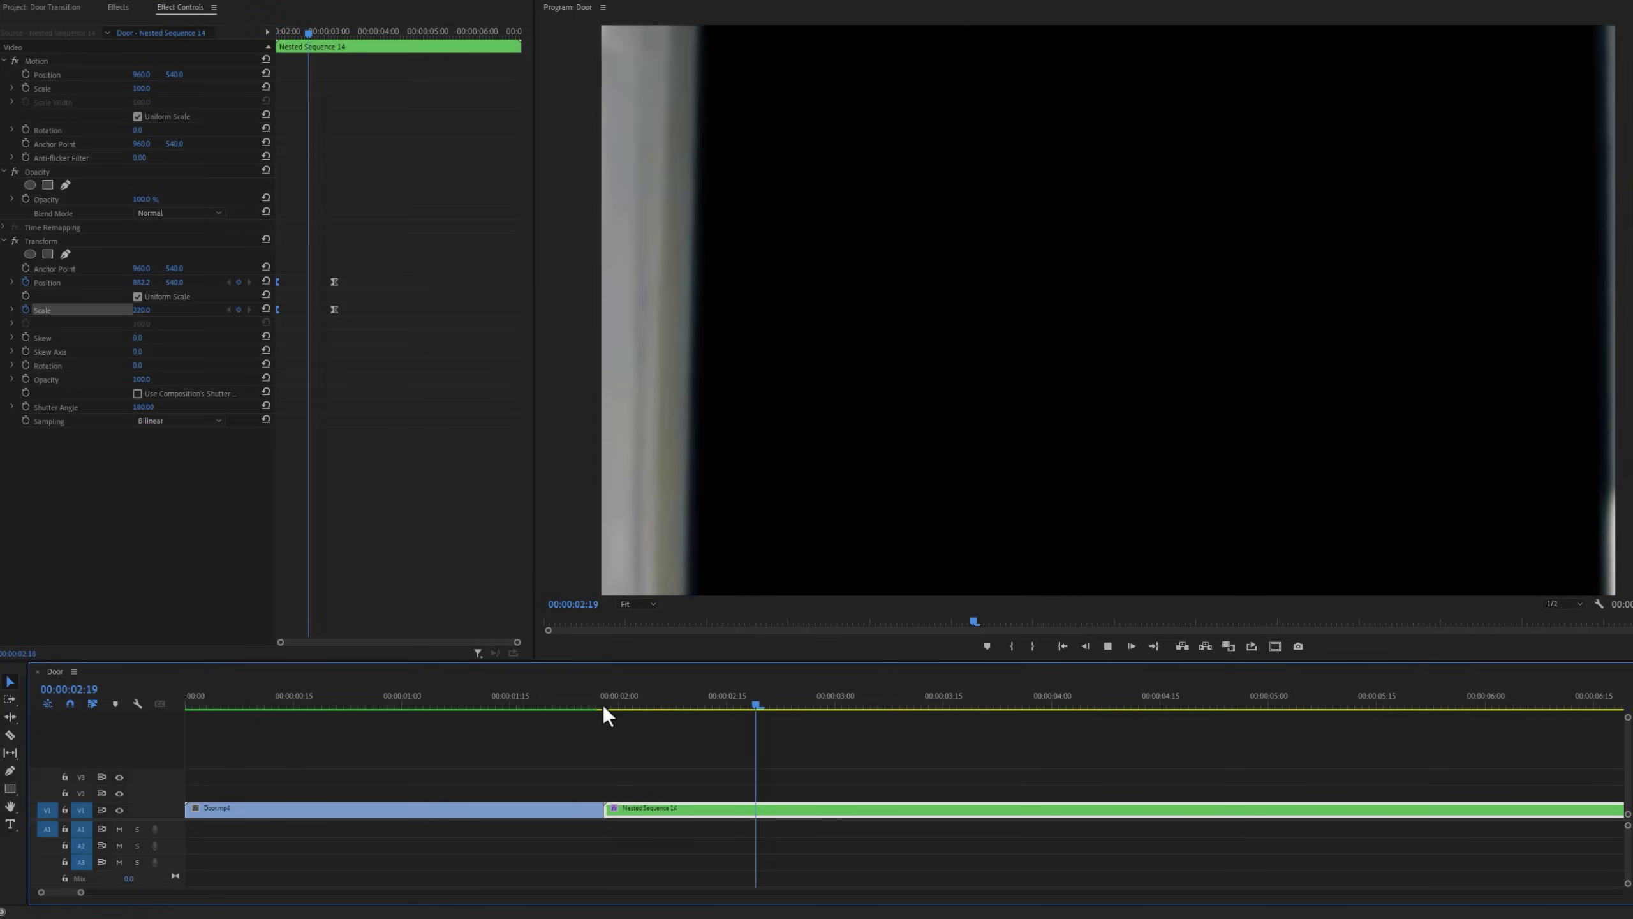
click(604, 704)
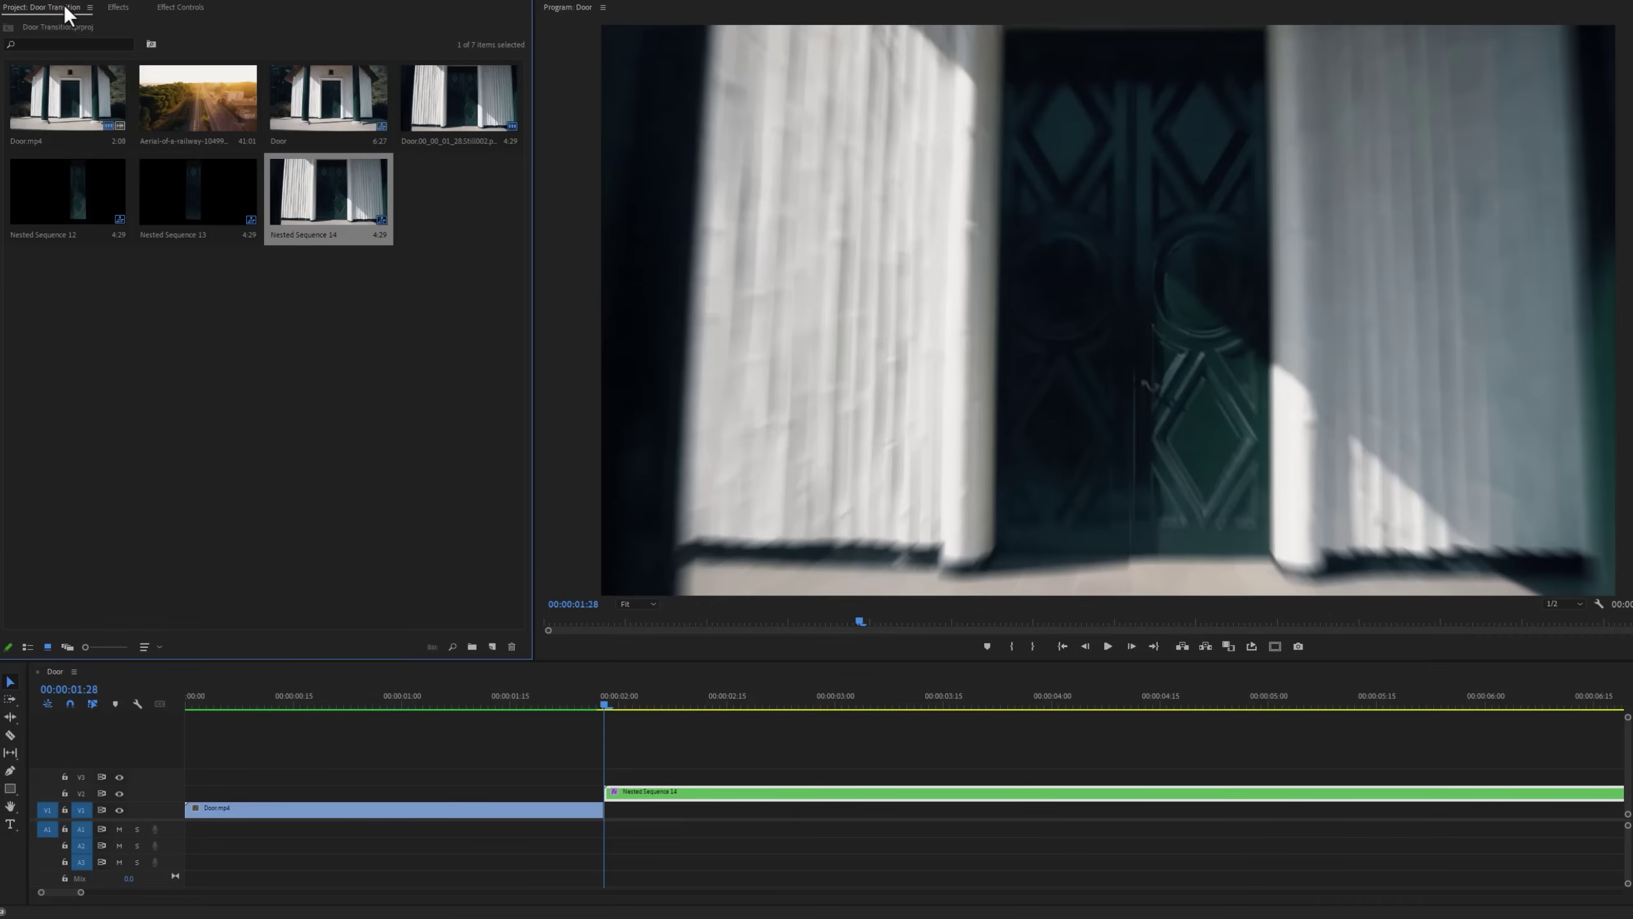
Place the aerial railway clip on V1 beneath Nested Sequence 14
drag(186, 116, 609, 810)
drag(585, 703, 180, 712)
key(ctrl+a)
Fit the sequence in the timeline and render it with Sequence > Render In to Out
key(minus)
key(minus)
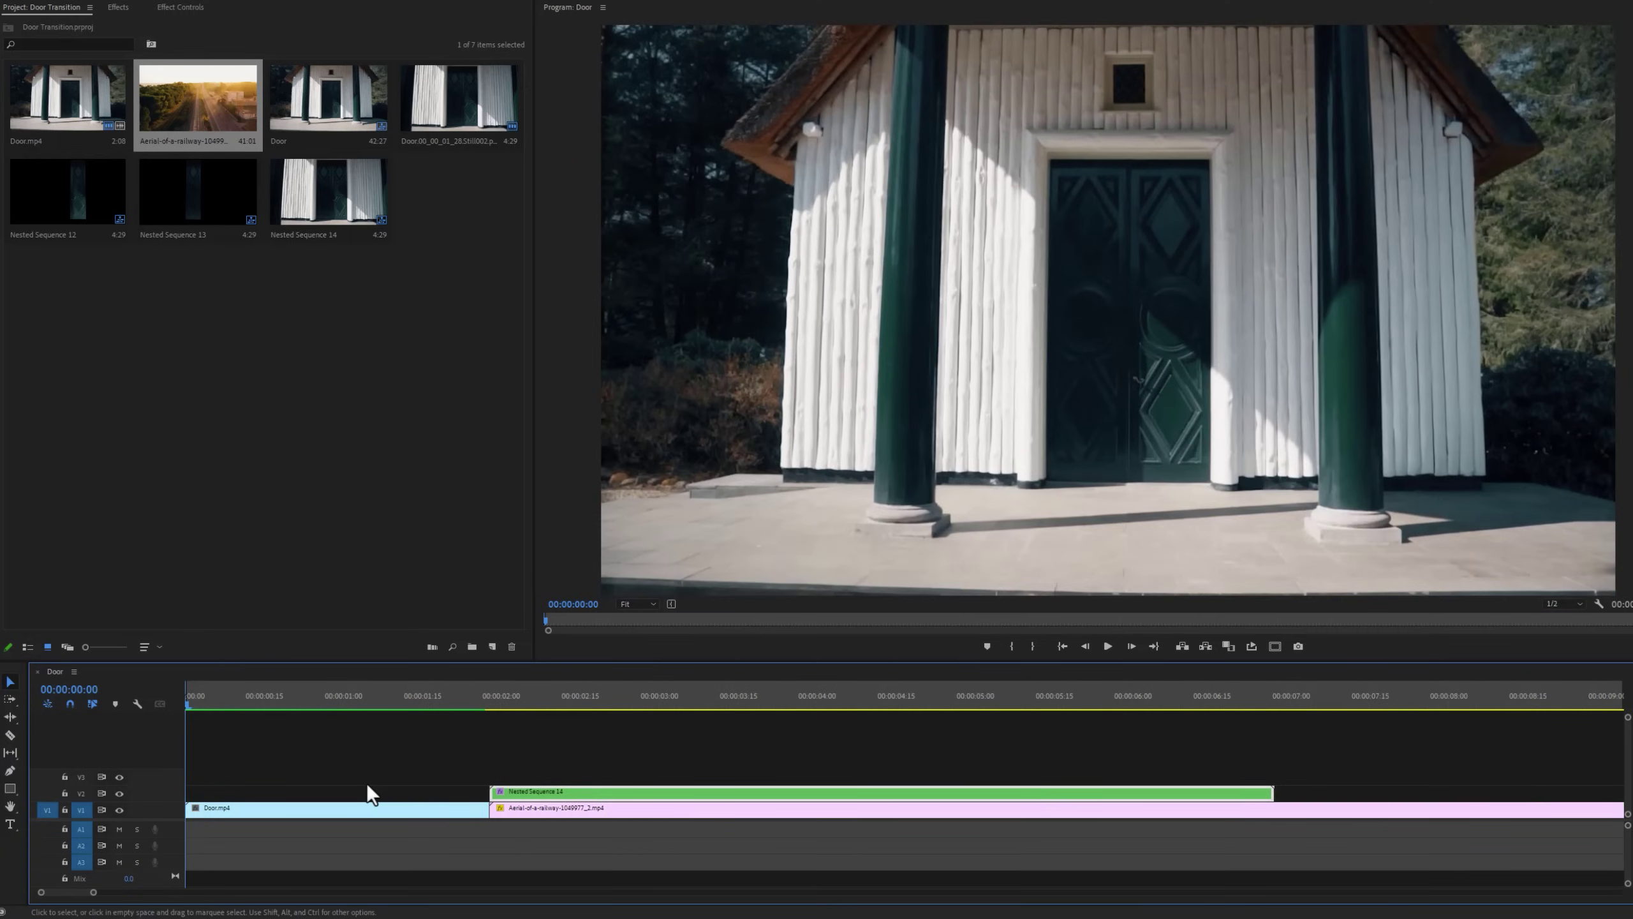
click(826, 699)
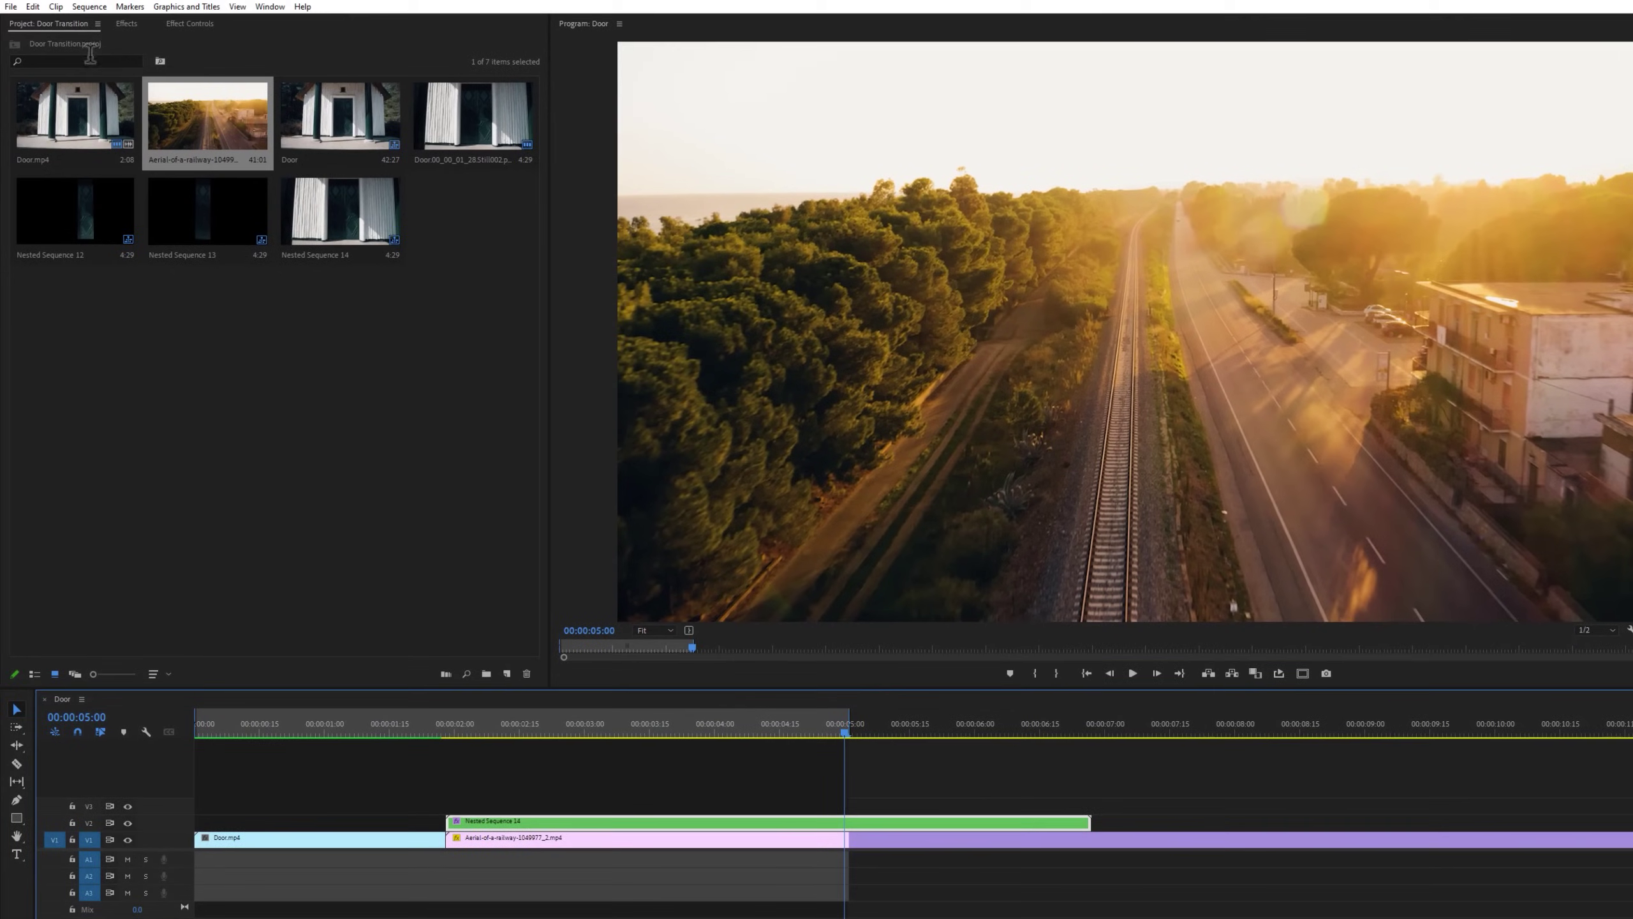
click(85, 0)
click(120, 57)
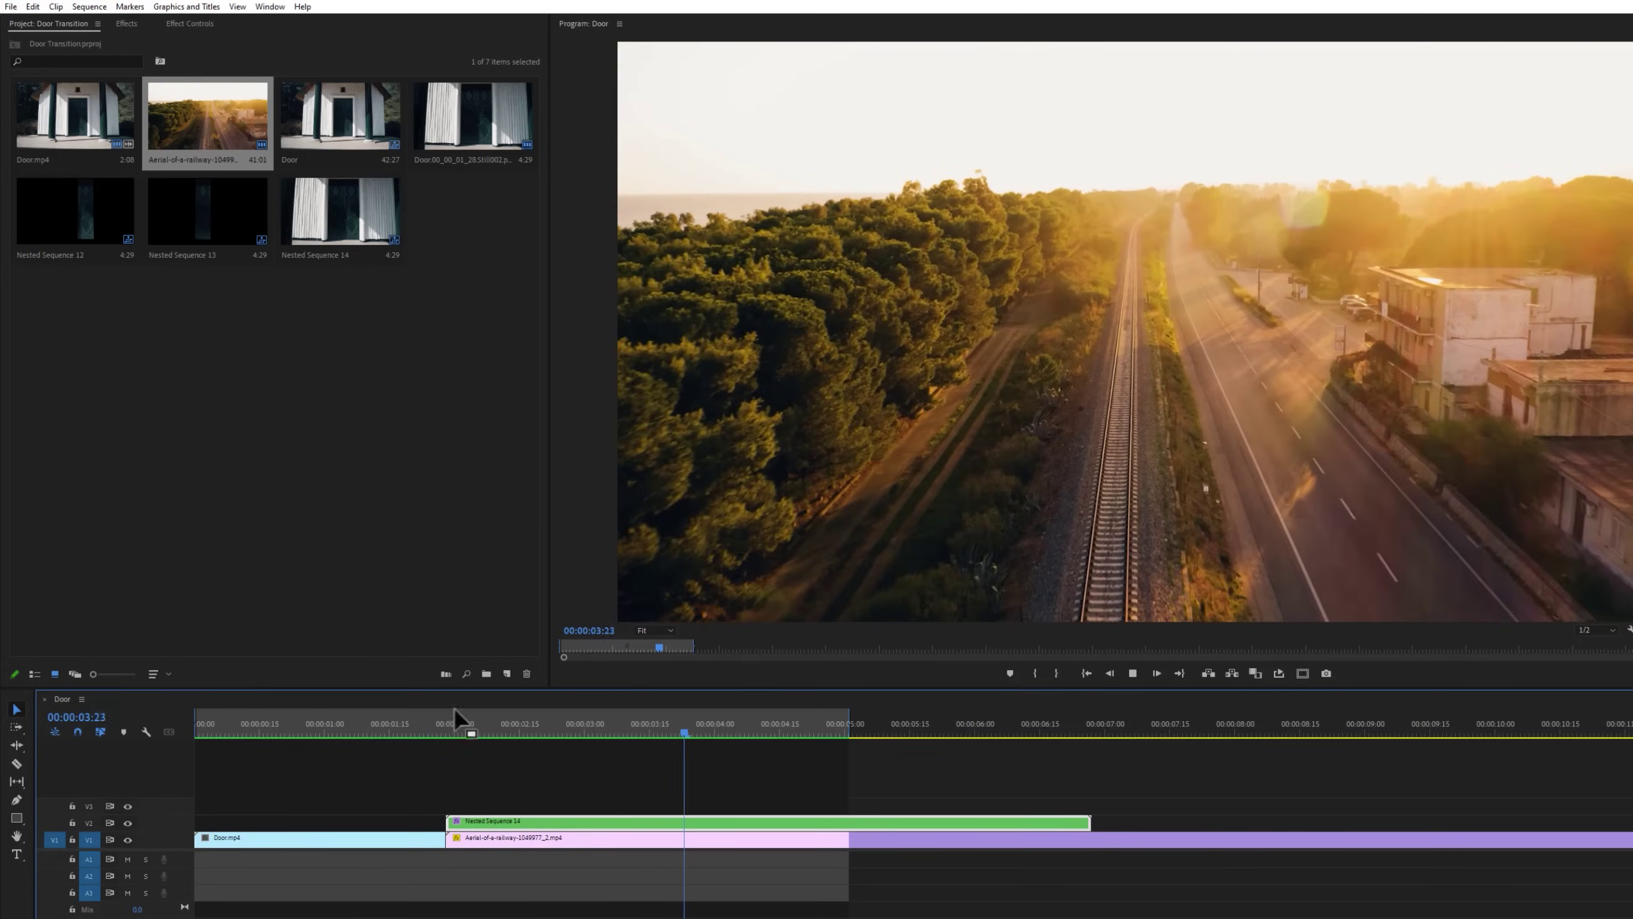
Preview the rendered door transition from just before it starts
click(395, 724)
key(space)
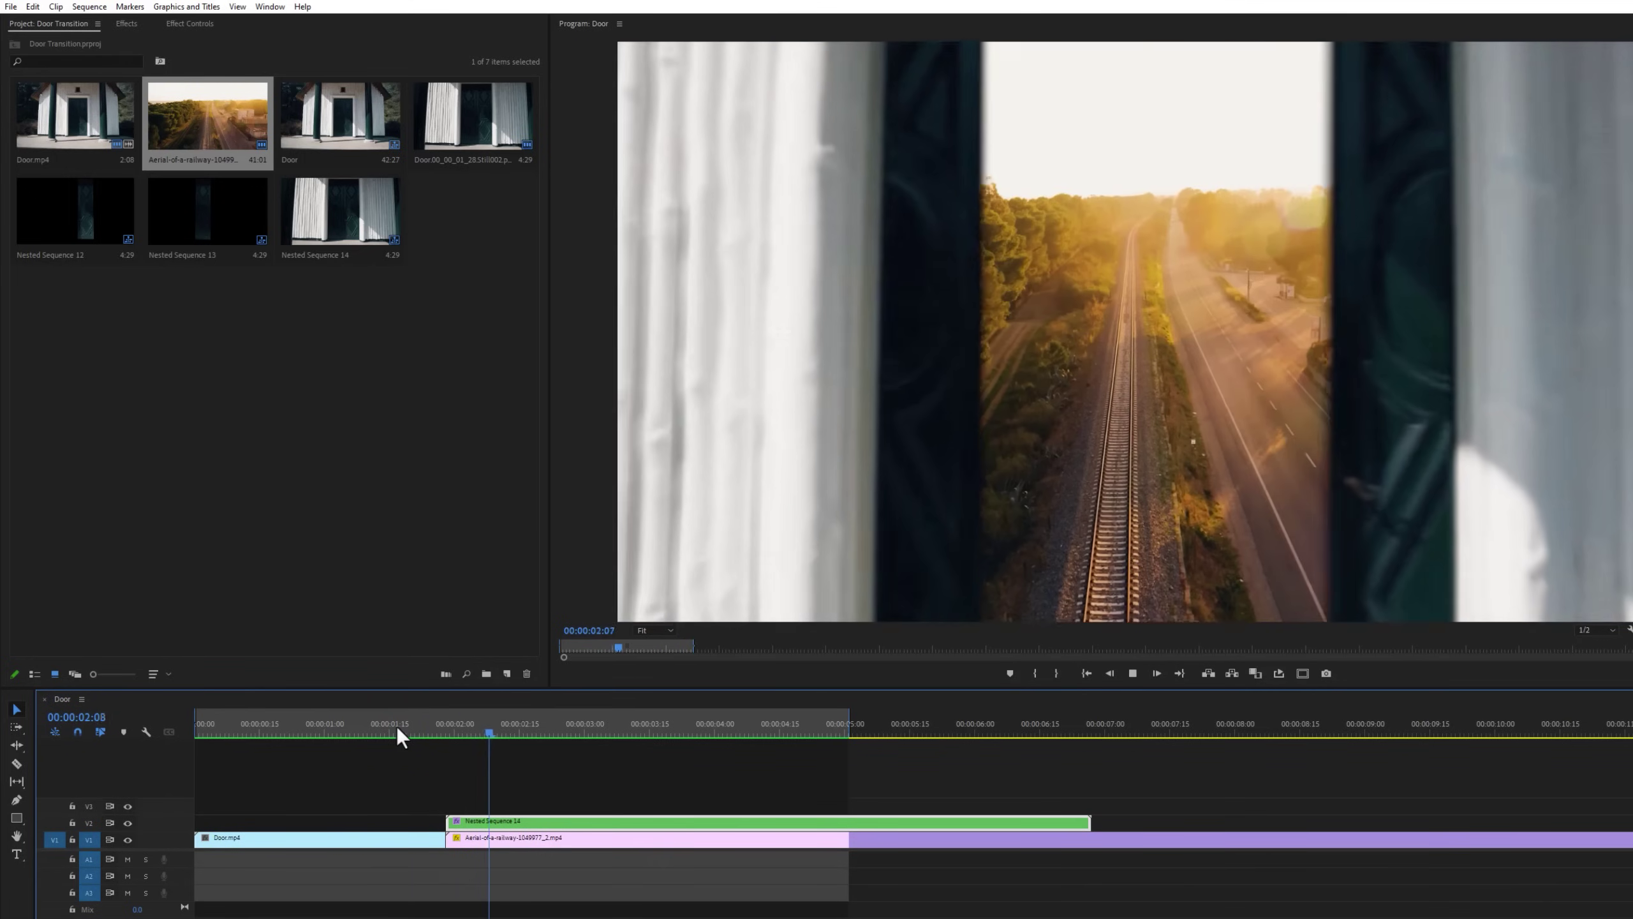
click(396, 725)
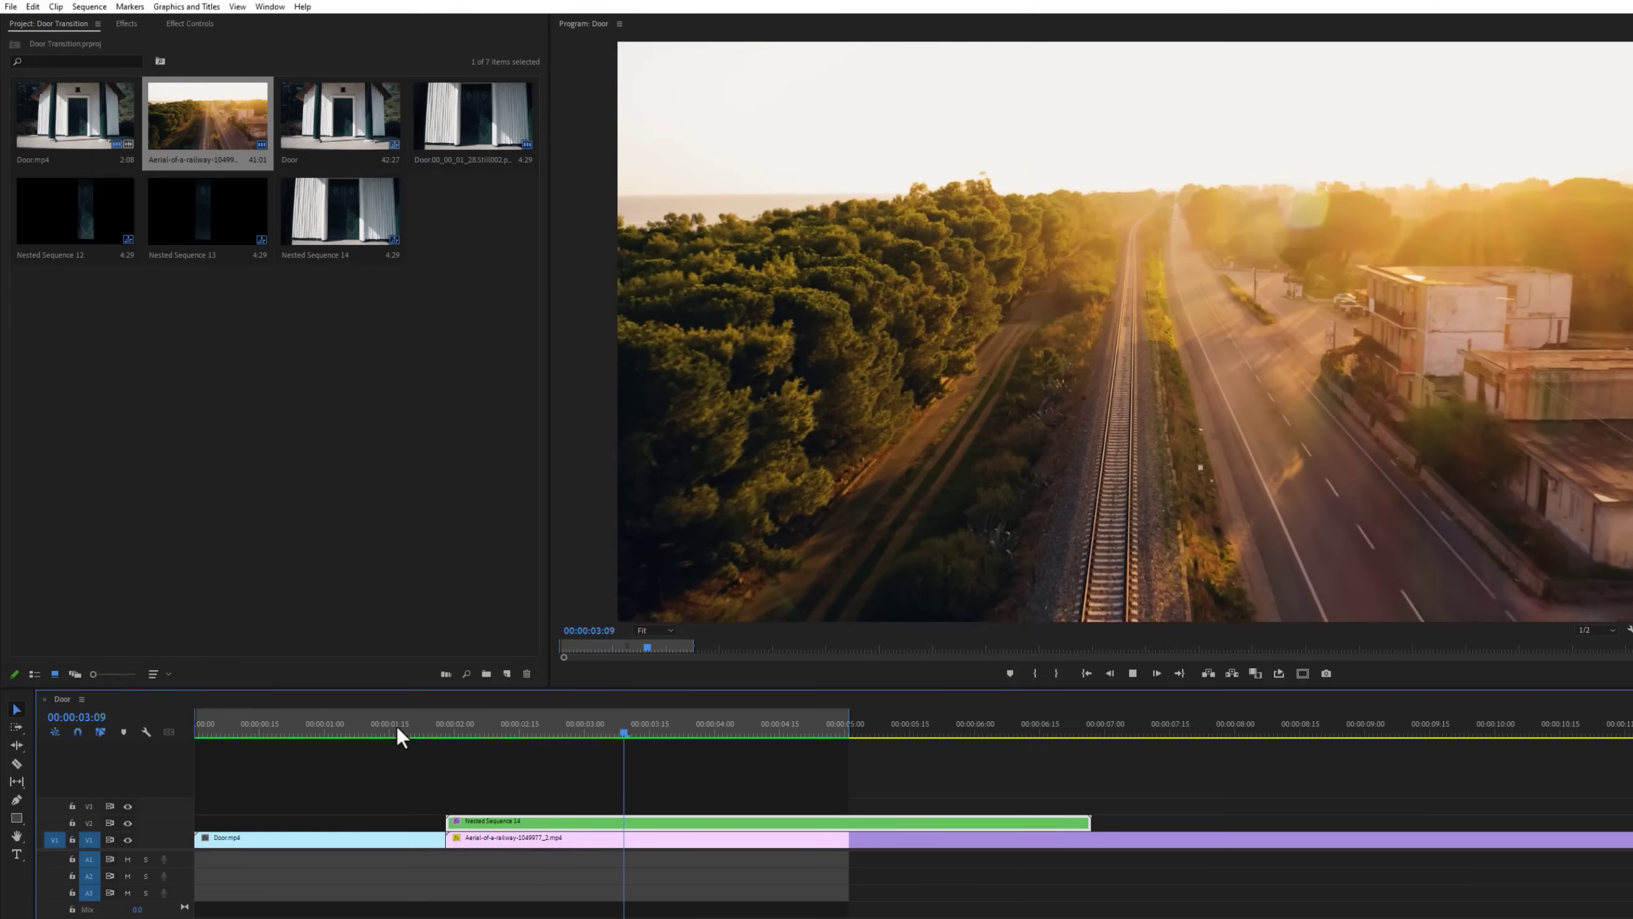
key(space)
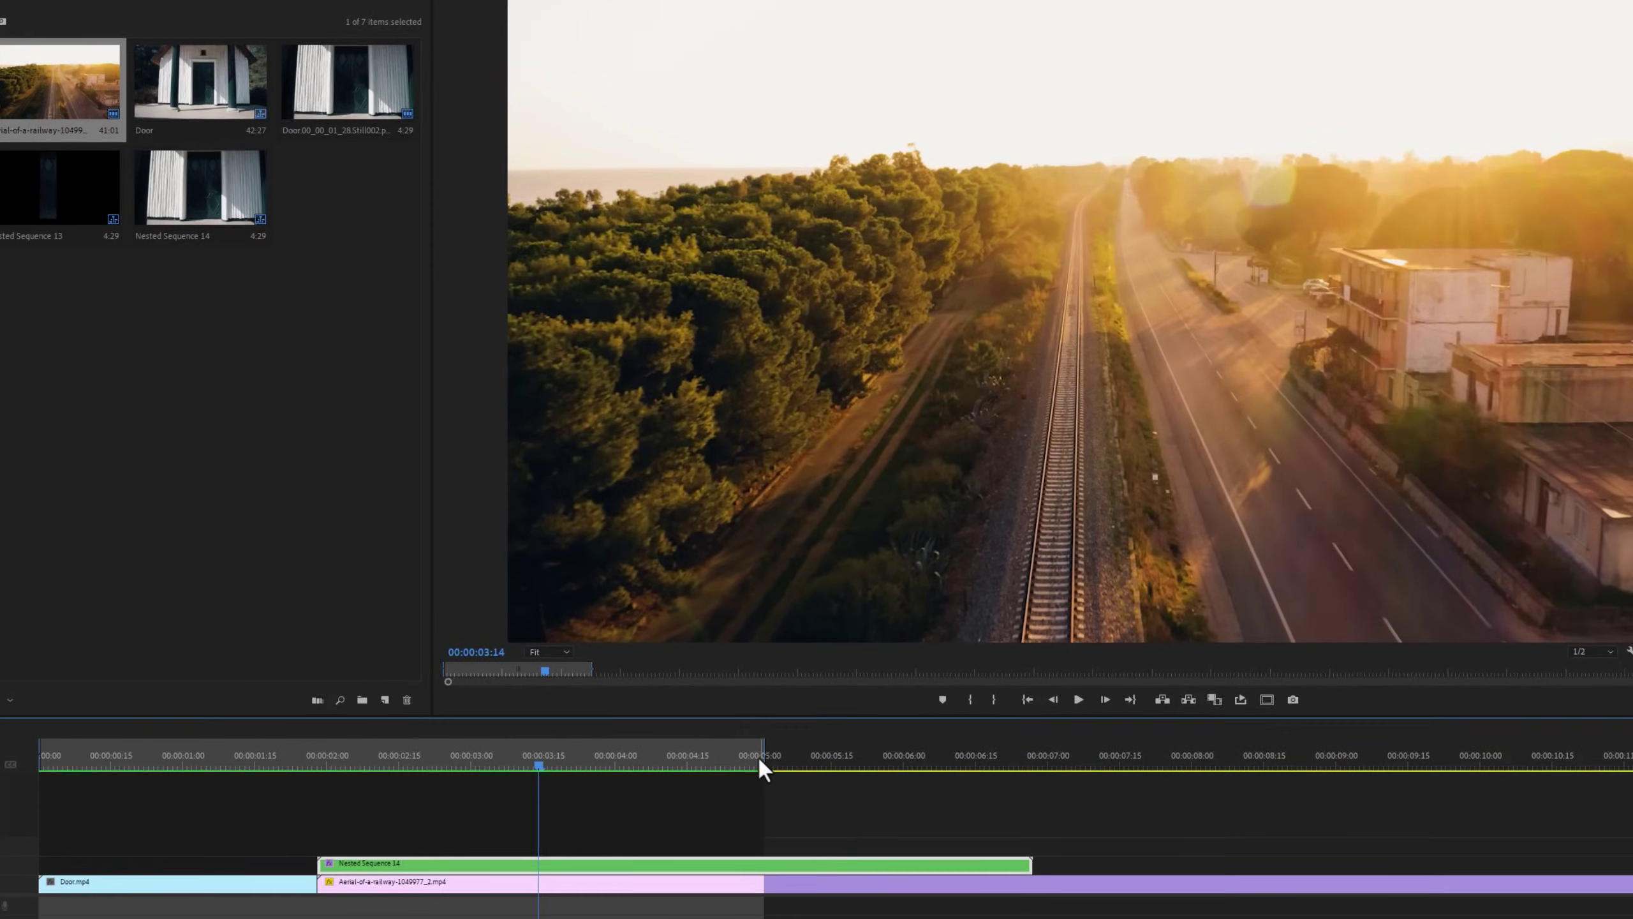
Cut all clips at 00:00:05:01 and delete the parts after it
click(759, 756)
key(ctrl+k)
drag(809, 910, 836, 833)
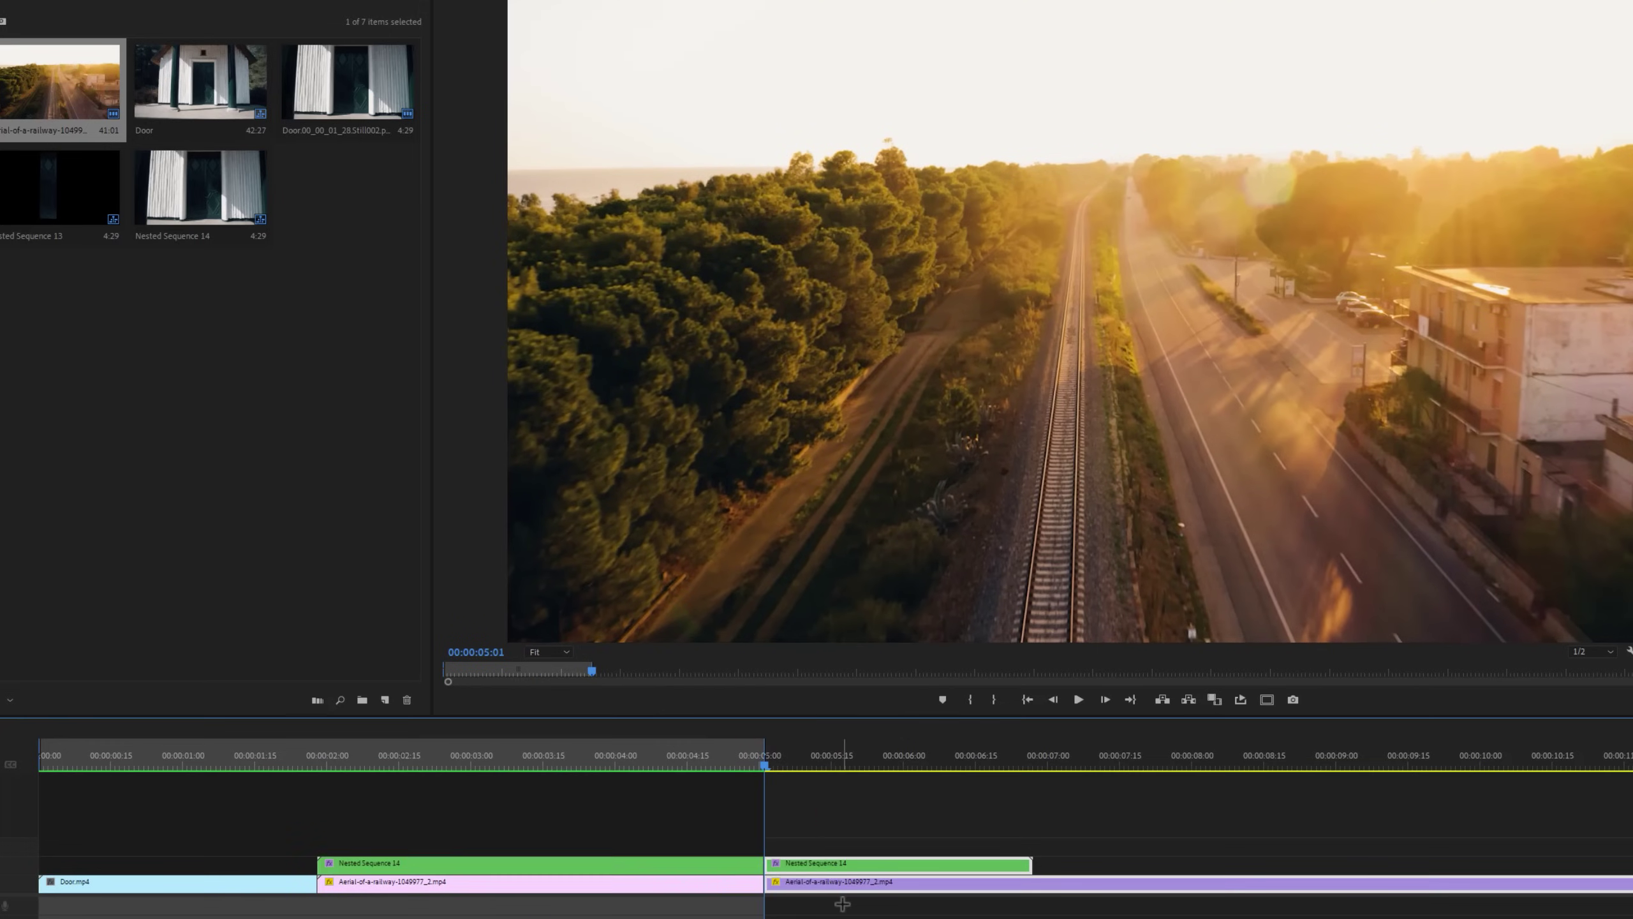
key(Delete)
Nest all remaining clips into Nested Sequence 15
drag(284, 854, 383, 887)
right_click(393, 888)
click(492, 531)
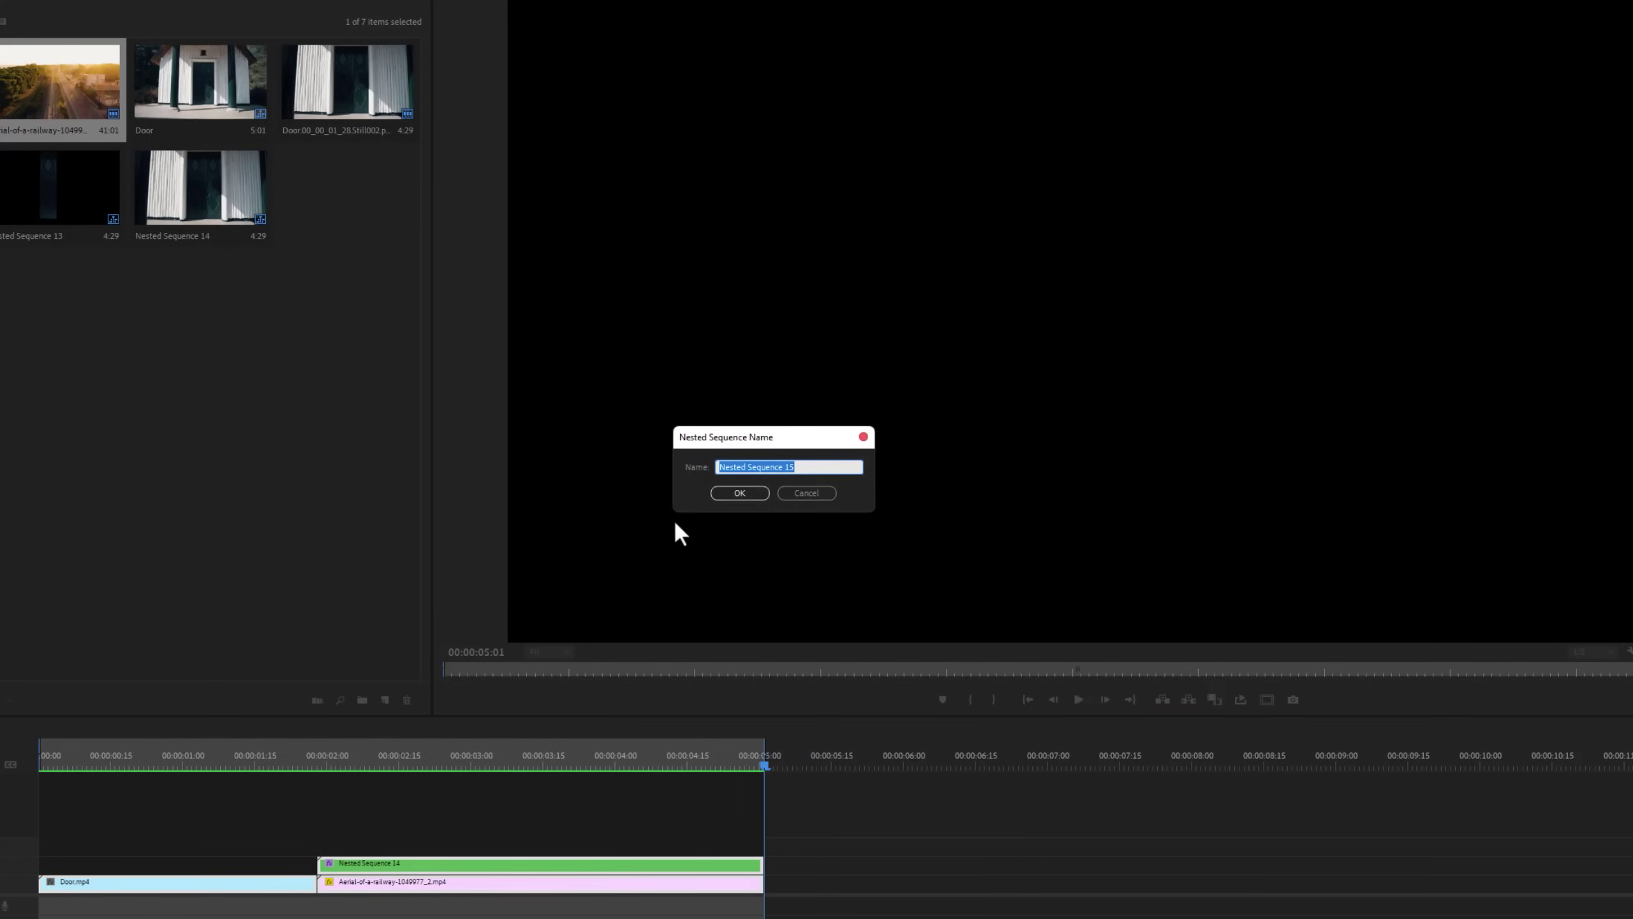
click(719, 496)
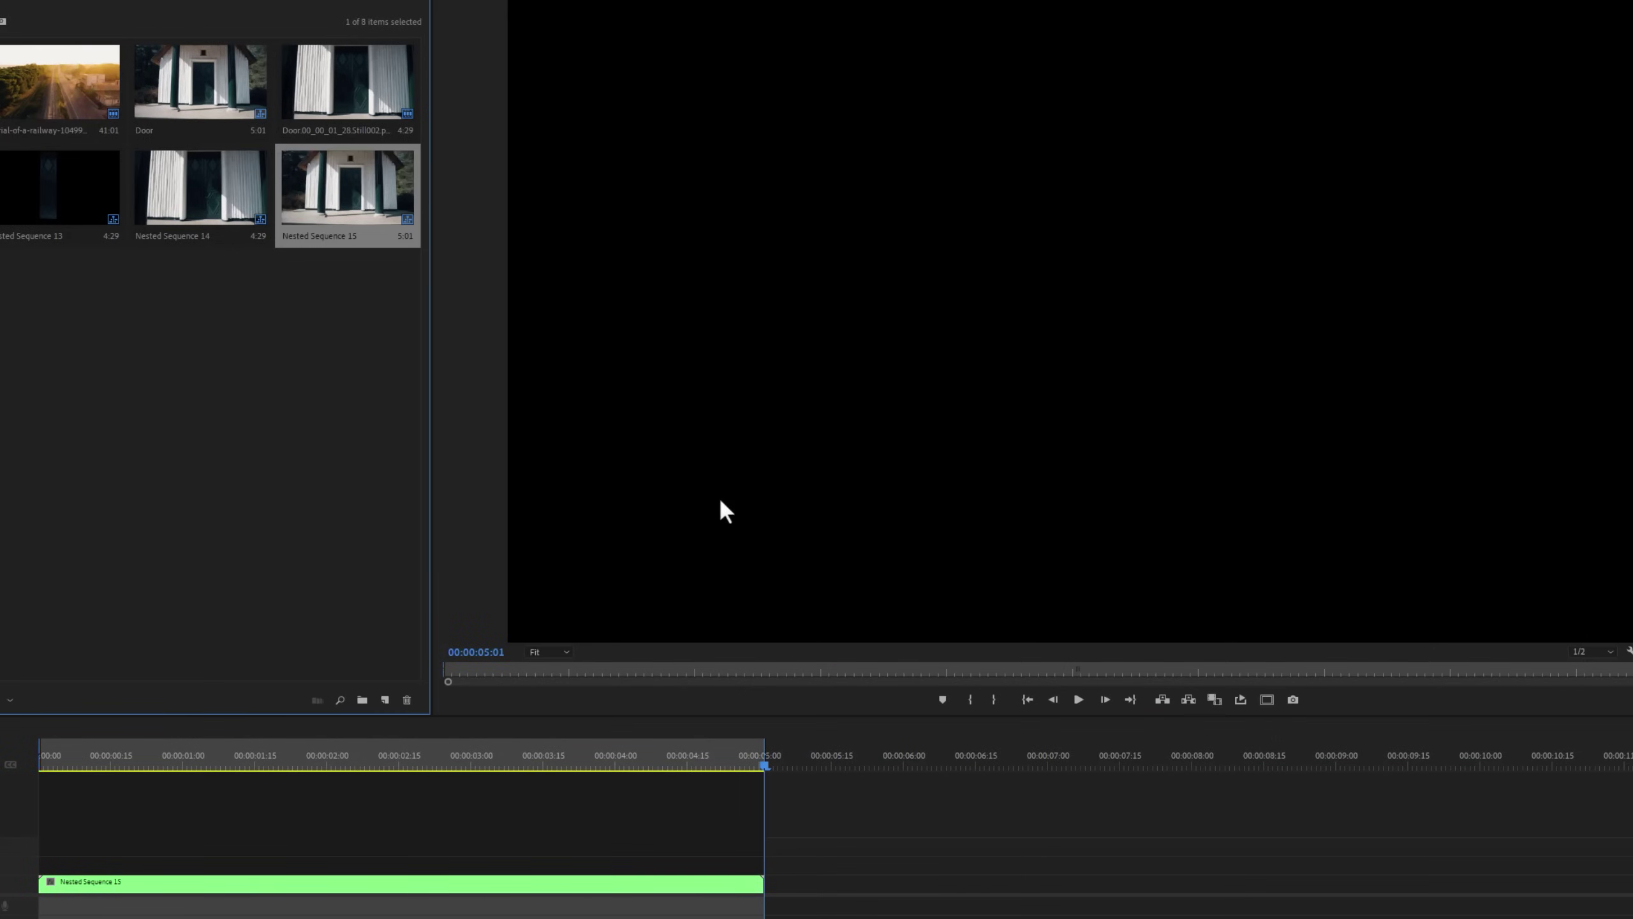
Reverse Nested Sequence 15 with Speed/Duration > Reverse Speed
right_click(401, 884)
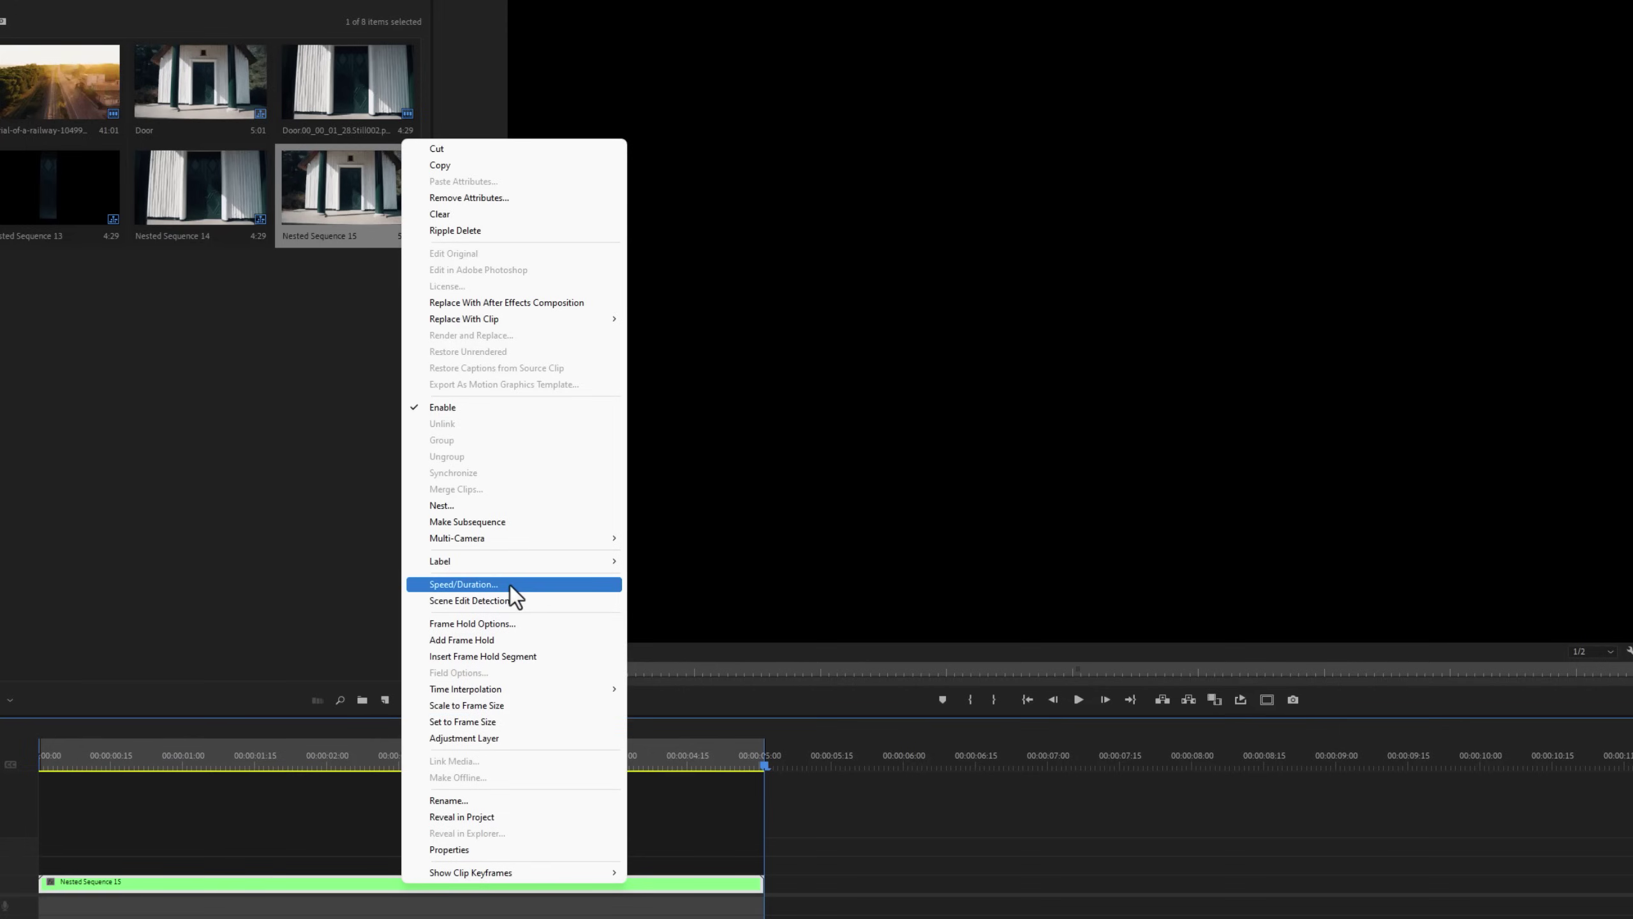
click(464, 584)
click(699, 475)
click(754, 551)
click(819, 889)
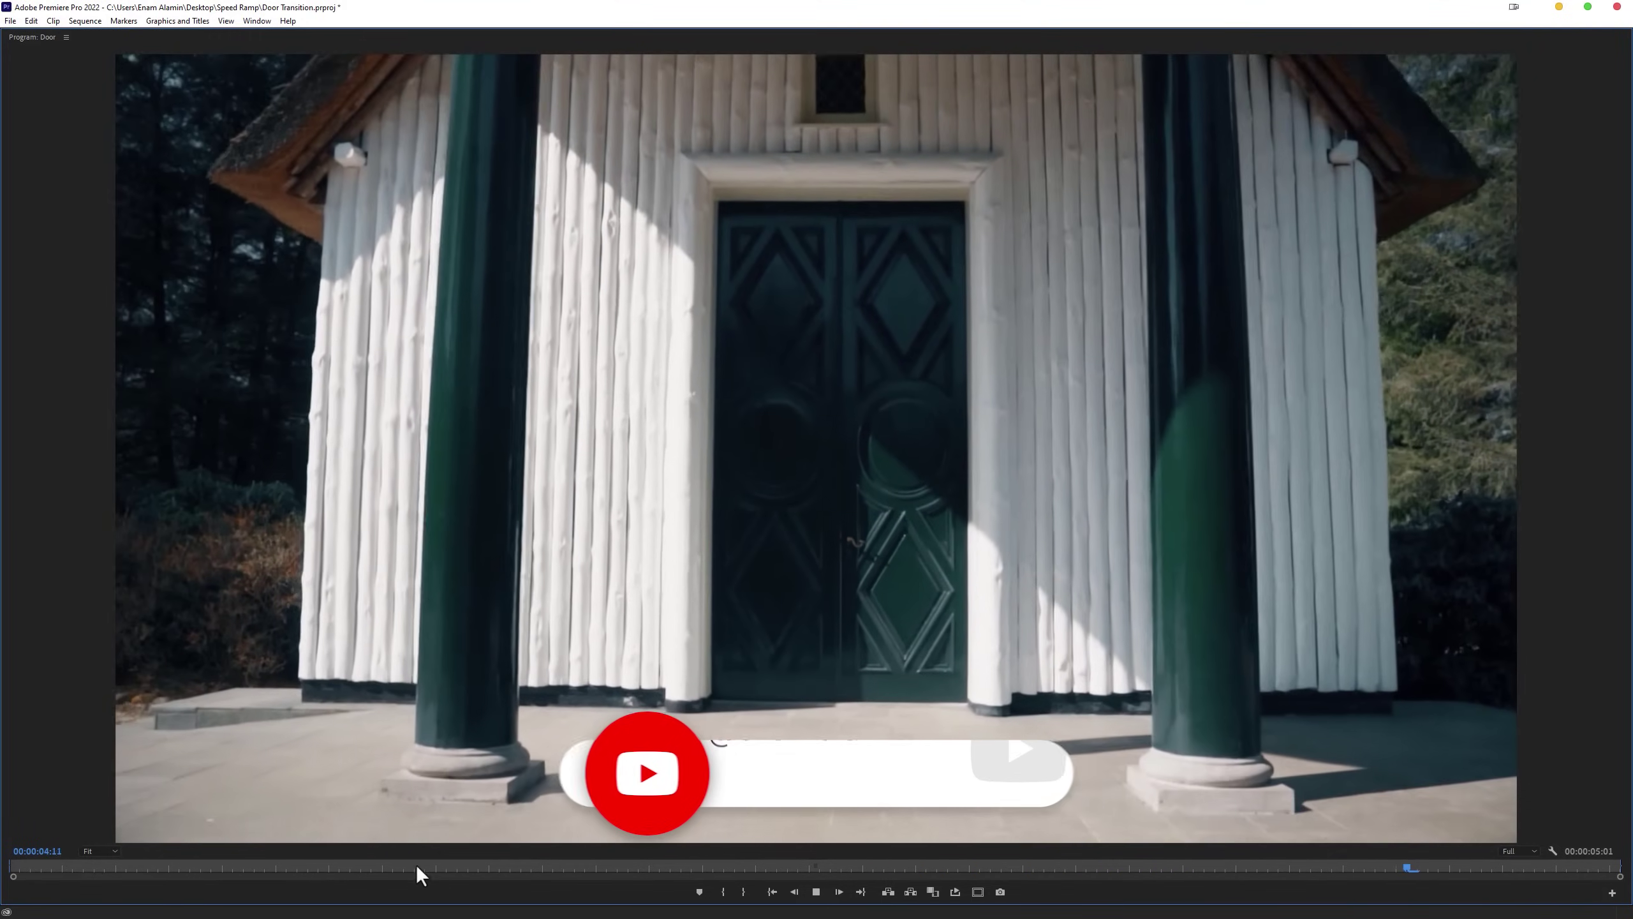
click(412, 864)
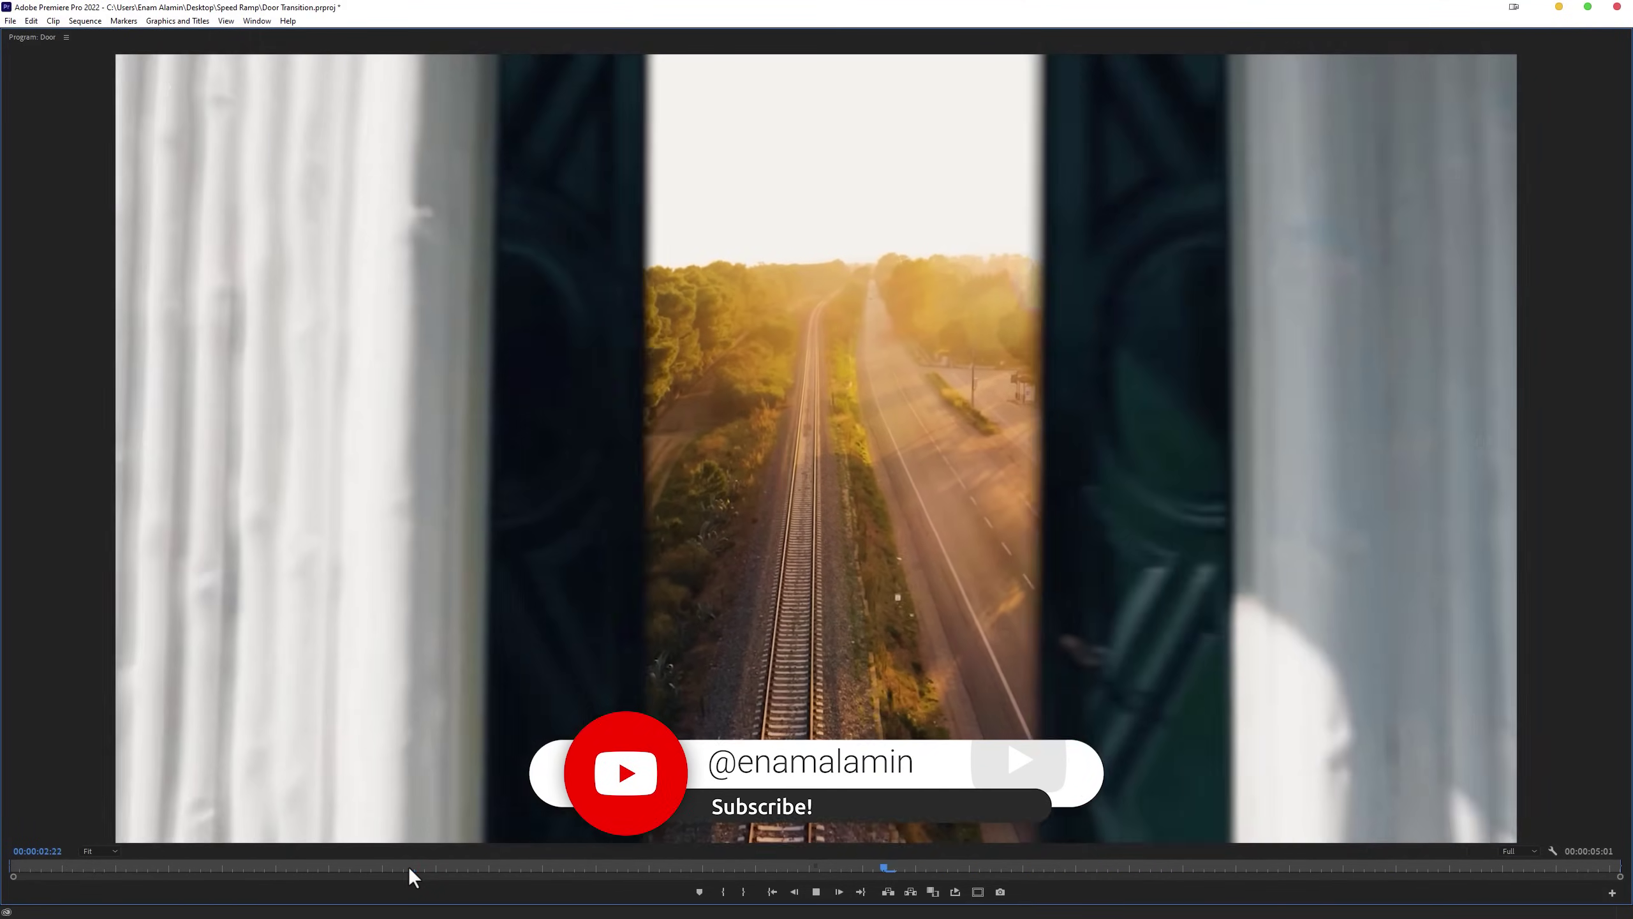